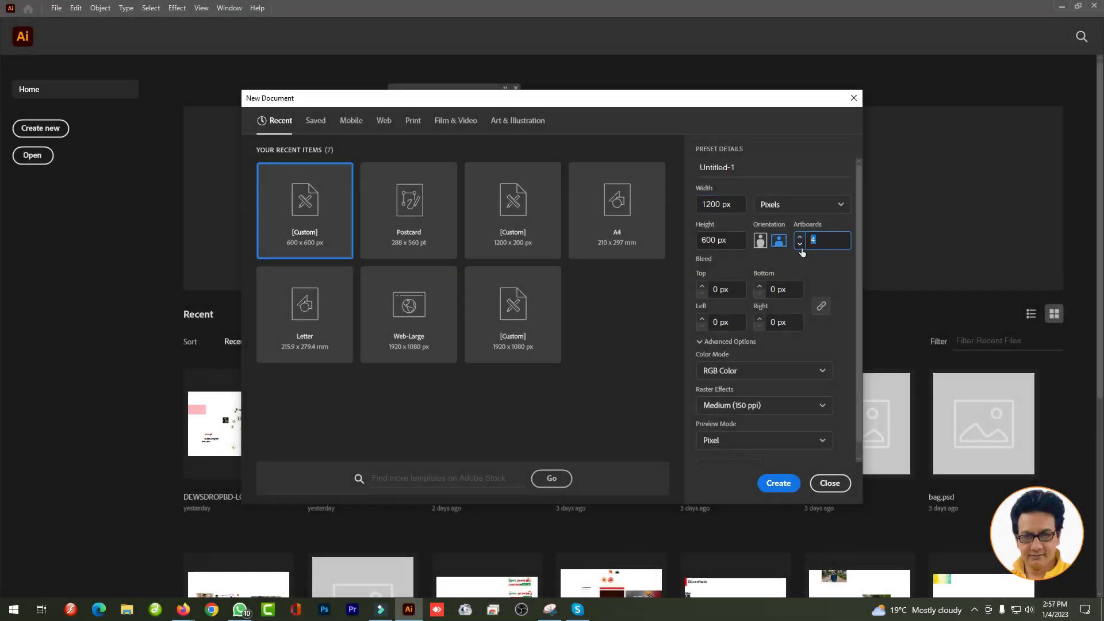
# - Create the new 1200 × 600 px document and hide the panels around the canvas
pyautogui.click(761, 487)
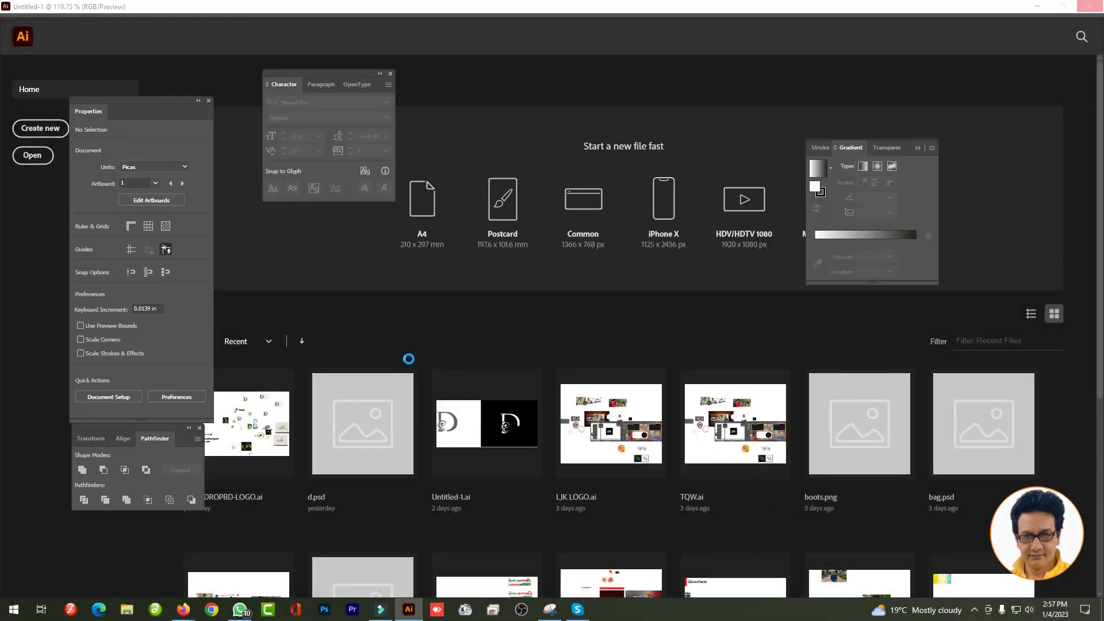
pyautogui.press('Tab')
# - Open the photo of the hand-drawn shoe sketch for reference
pyautogui.press('Tab')
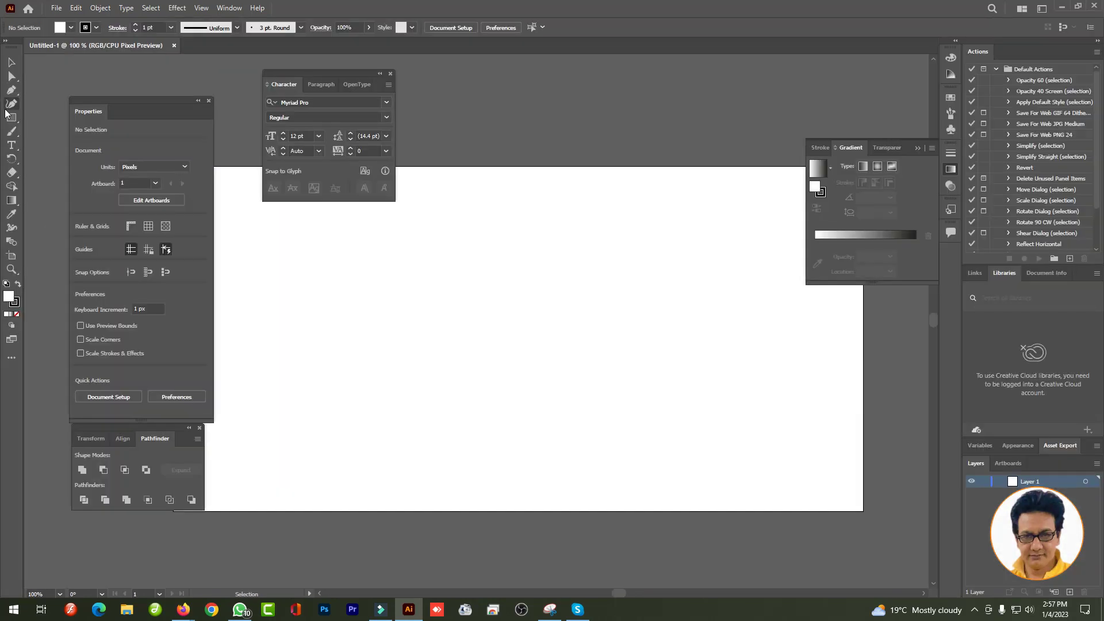
pyautogui.press('p')
pyautogui.press('Tab')
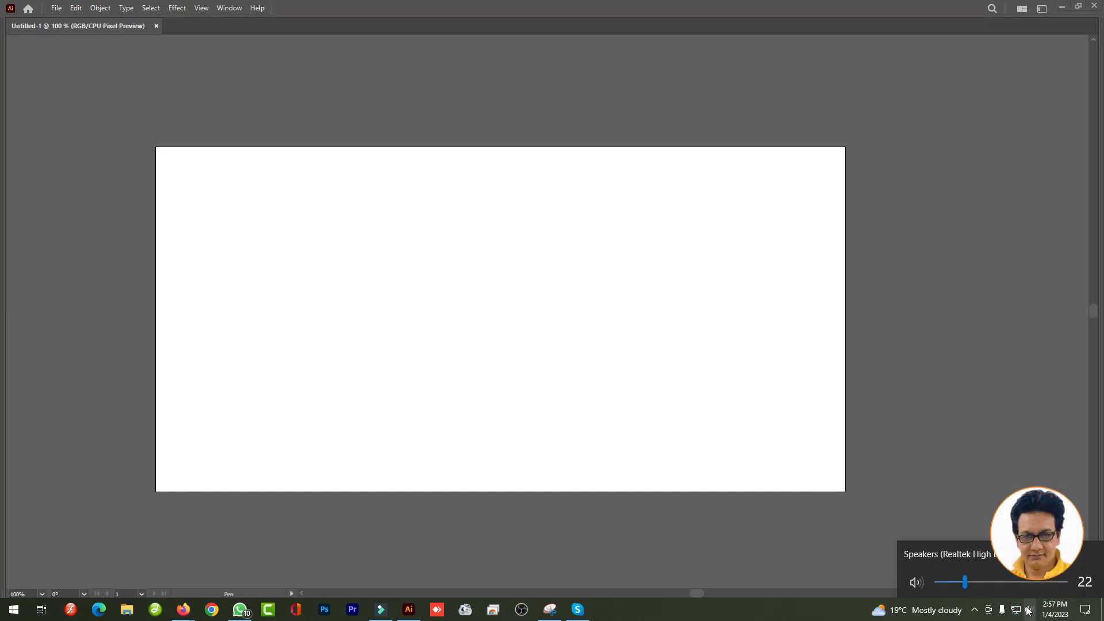
pyautogui.hotkey('alt', 'f')
pyautogui.press('Return')
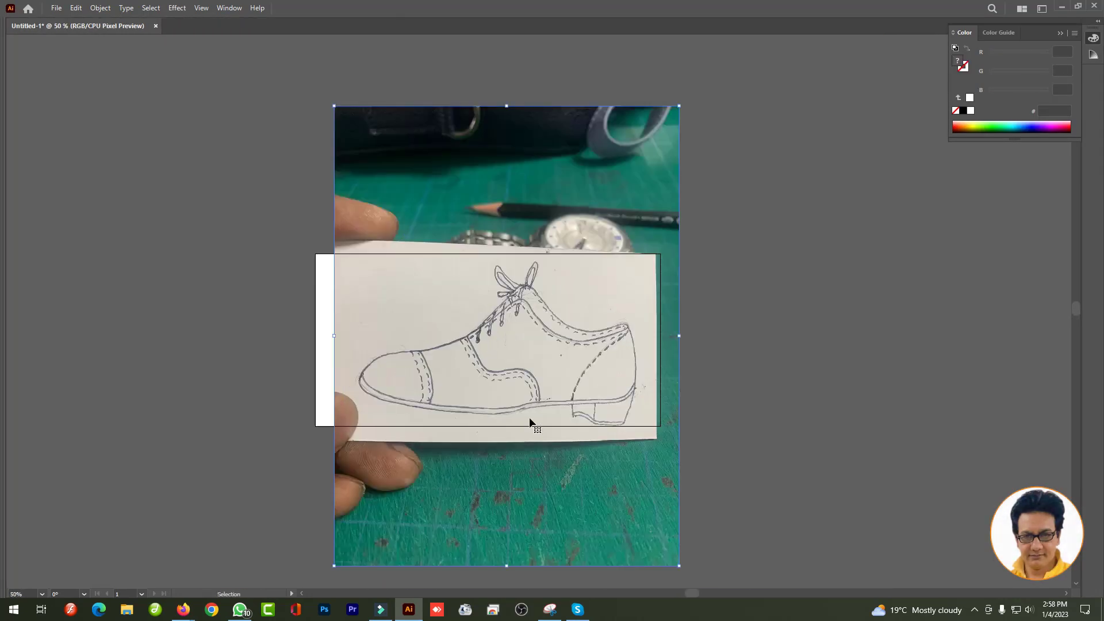
# - Move the sketch photo beside the artboard and begin the curved outline near the toe
pyautogui.moveTo(522, 416); pyautogui.dragTo(727, 353)
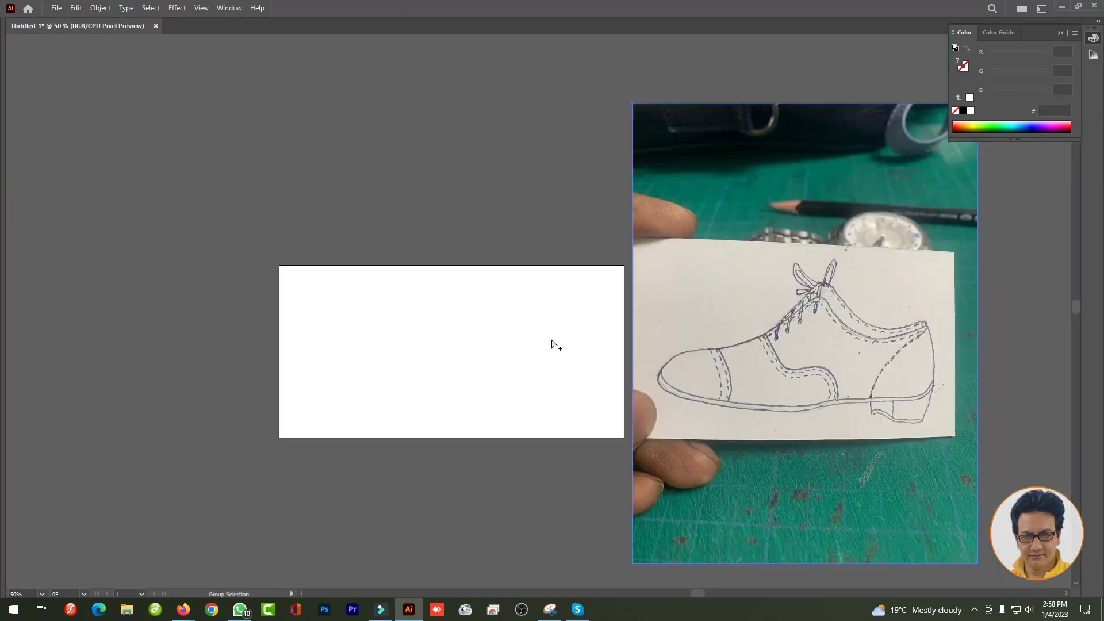
pyautogui.moveTo(516, 328); pyautogui.dragTo(554, 310)
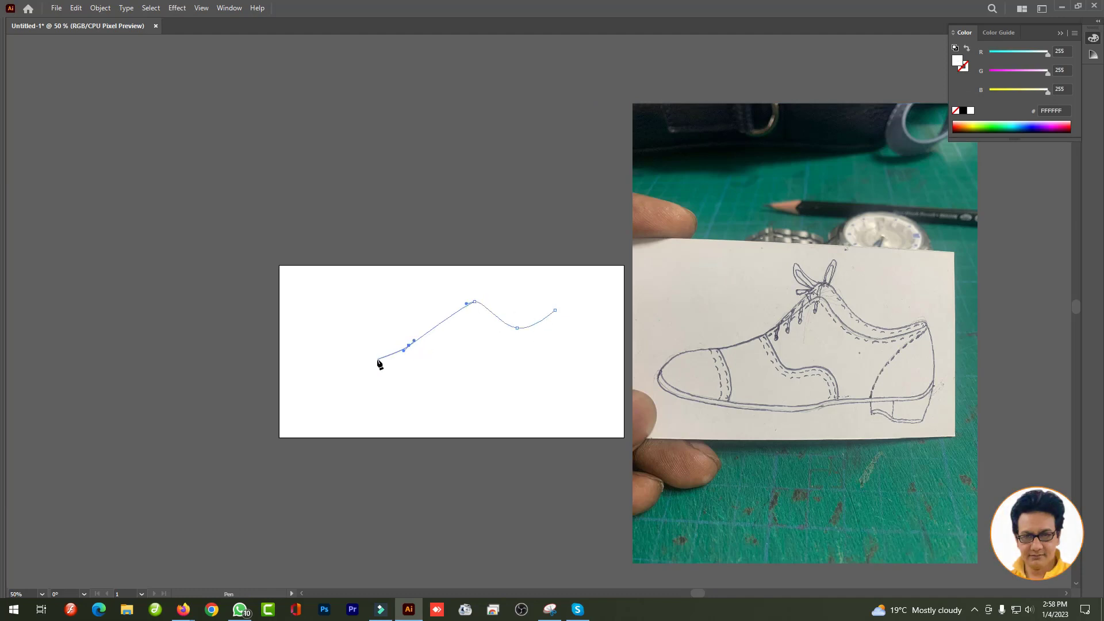
pyautogui.moveTo(289, 397); pyautogui.dragTo(291, 409)
pyautogui.scroll(4, 300, 406)
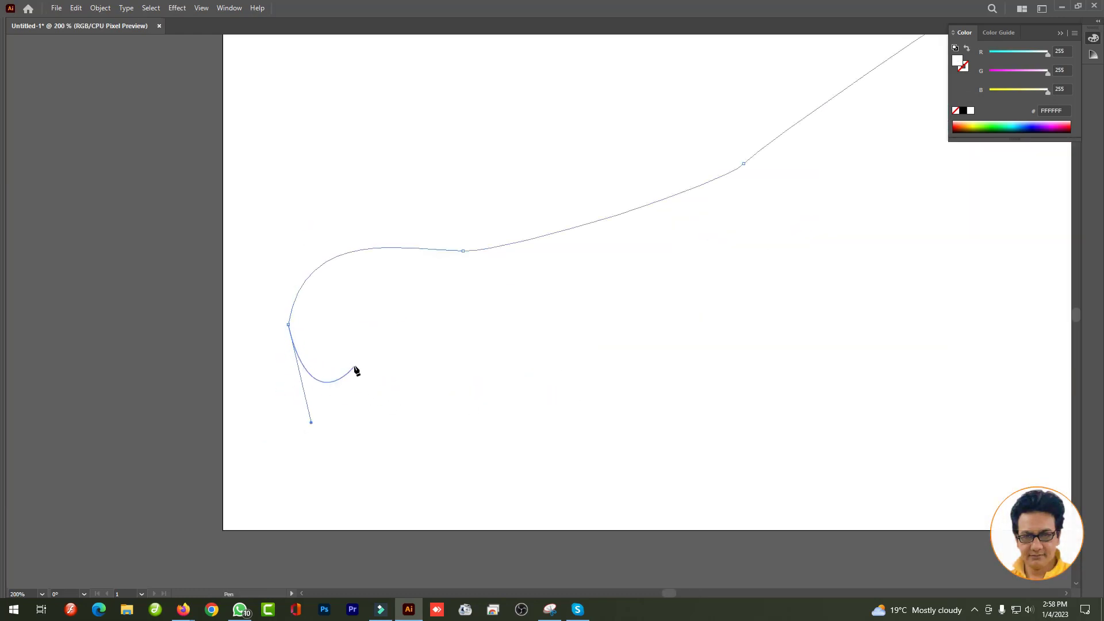
pyautogui.scroll(-2, 305, 375)
pyautogui.scroll(-2, 405, 411)
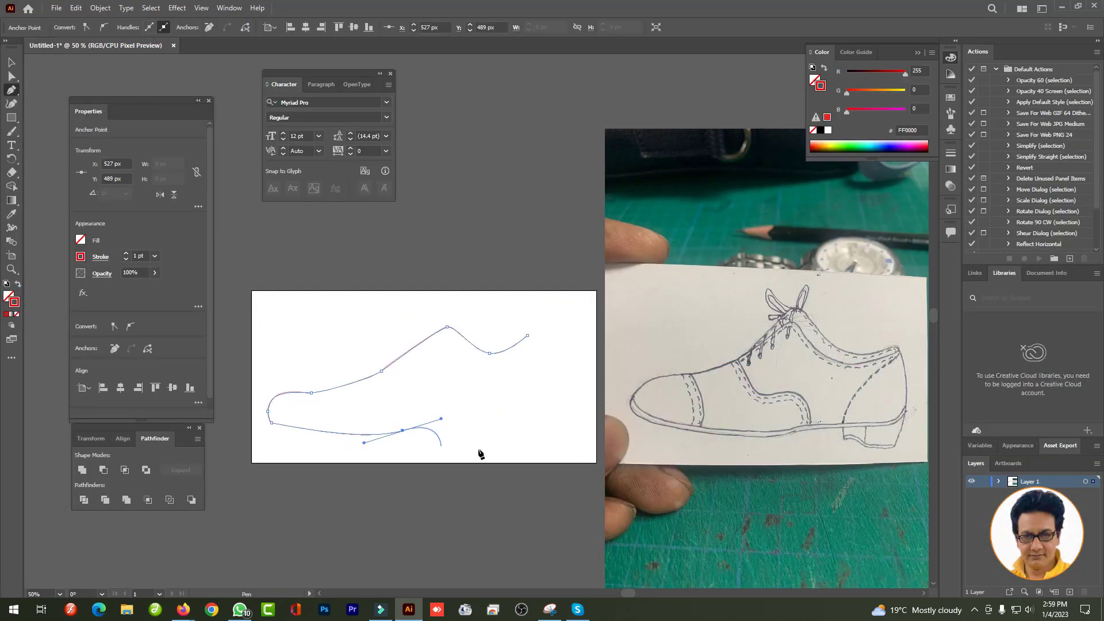
pyautogui.hscroll(3, 543, 437)
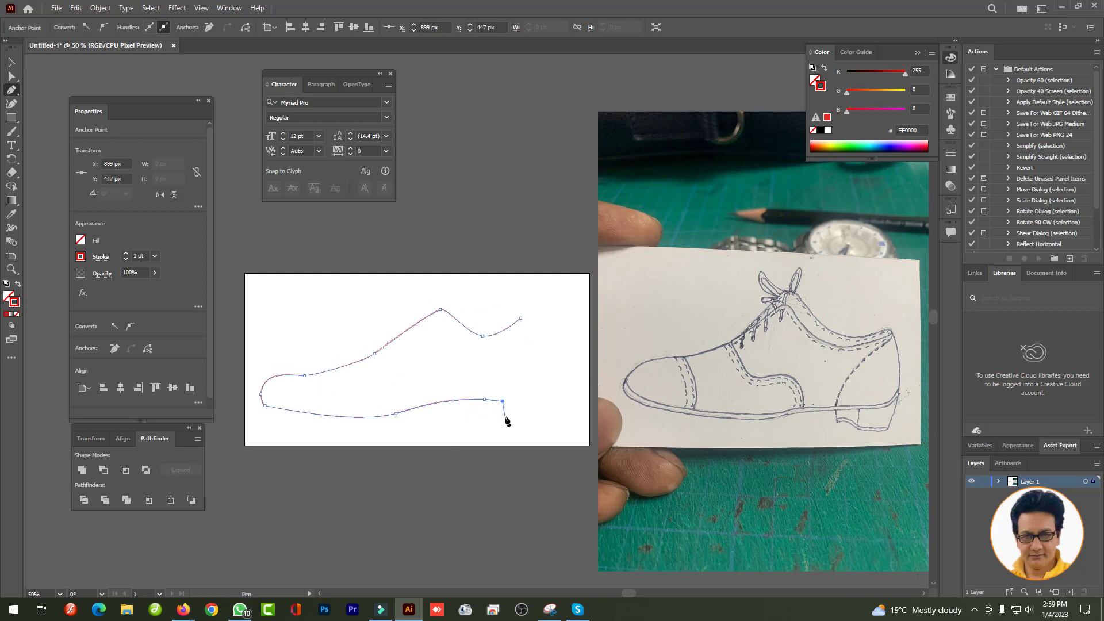
# - Show rulers and set a horizontal guide at the sole's bottom
pyautogui.hotkey('ctrl', 'r')
pyautogui.moveTo(442, 426); pyautogui.dragTo(442, 425)
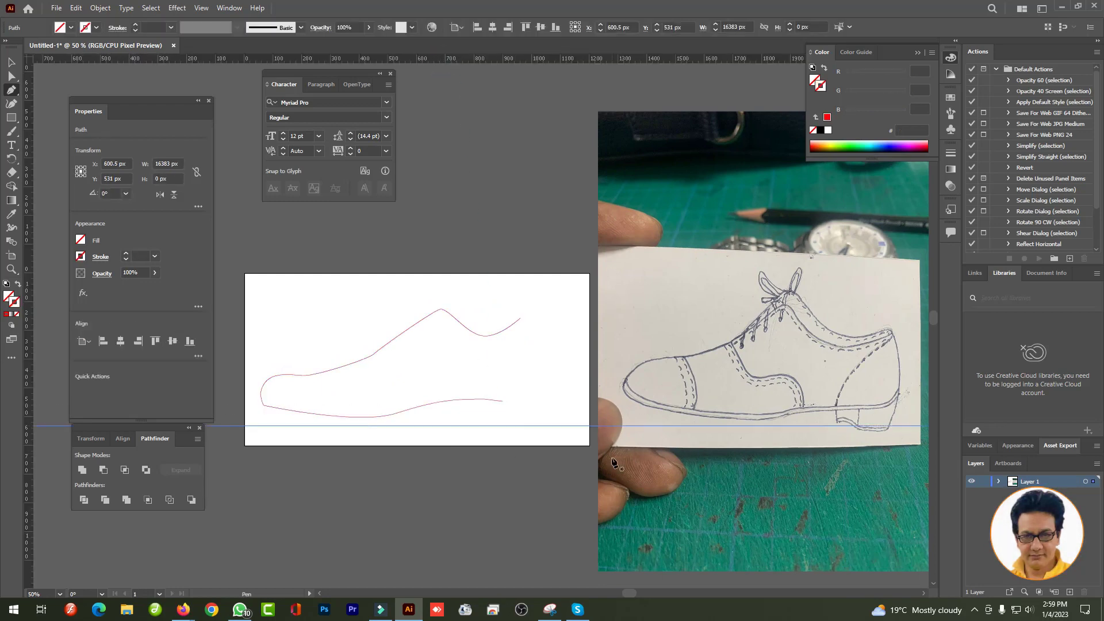
pyautogui.scroll(4, 505, 418)
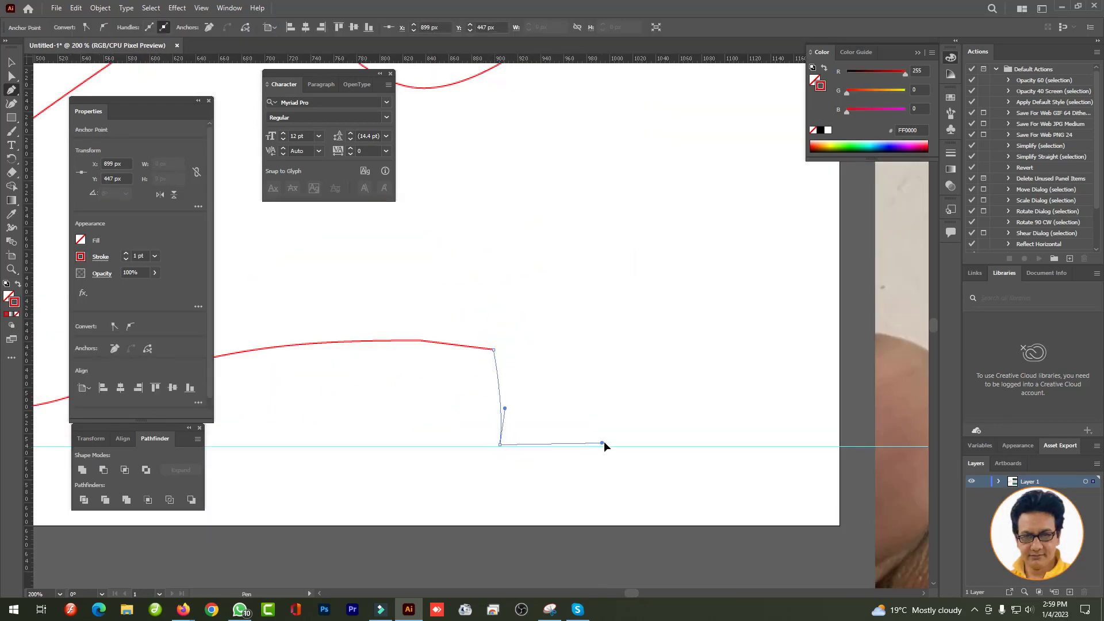
pyautogui.scroll(-4, 604, 446)
pyautogui.scroll(5, 607, 445)
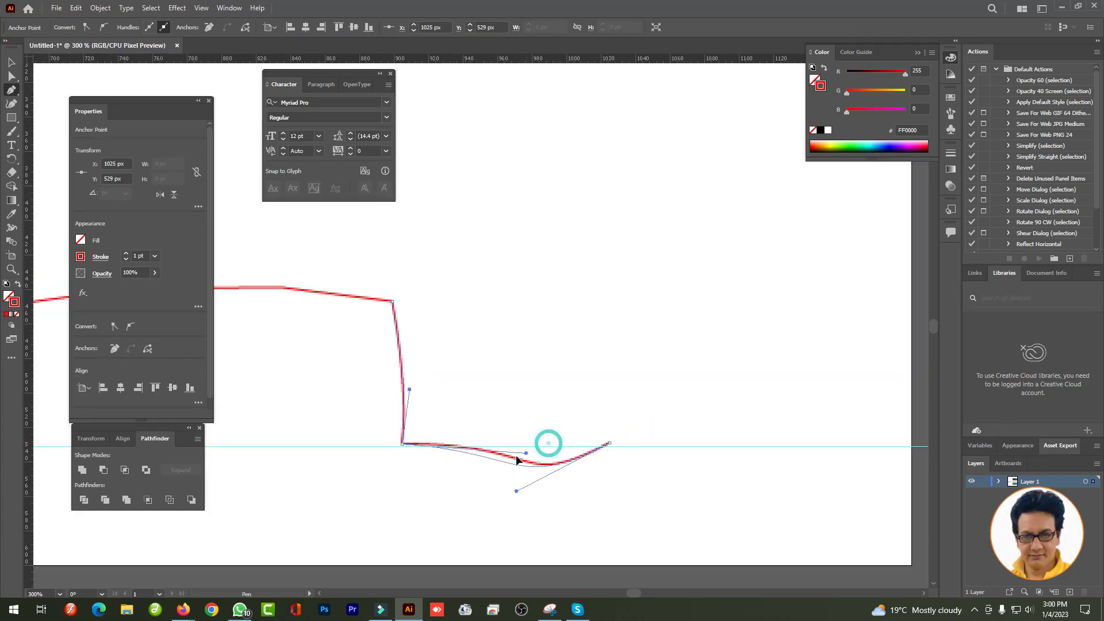
pyautogui.scroll(-5, 452, 450)
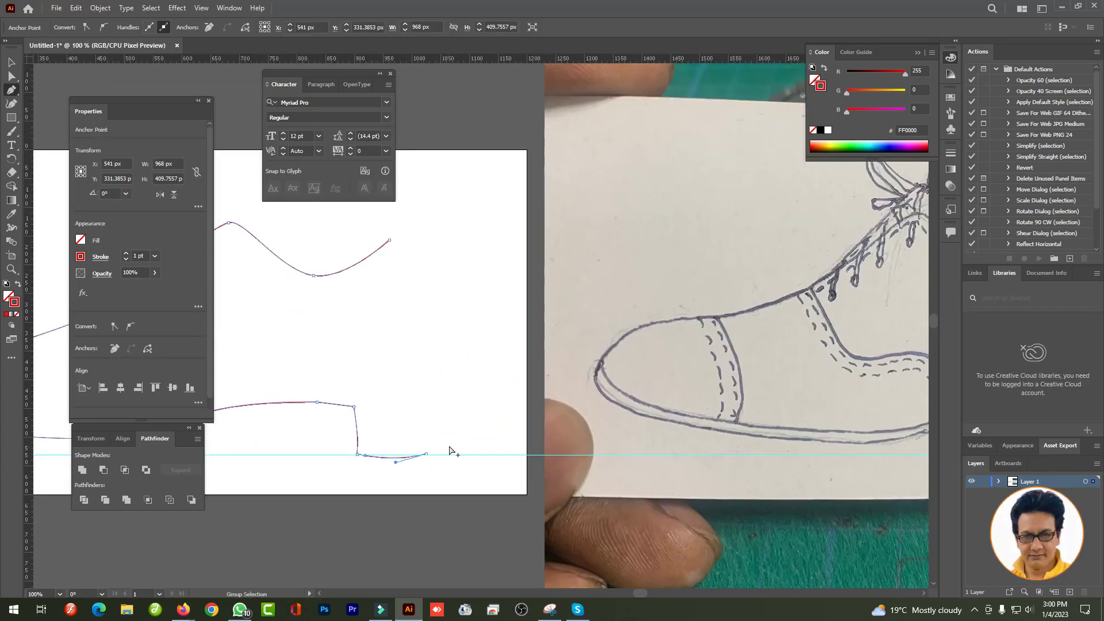
# - Trace a curved point up the heel's back and close the outline at its start
pyautogui.moveTo(439, 420); pyautogui.dragTo(435, 397)
pyautogui.scroll(4, 435, 397)
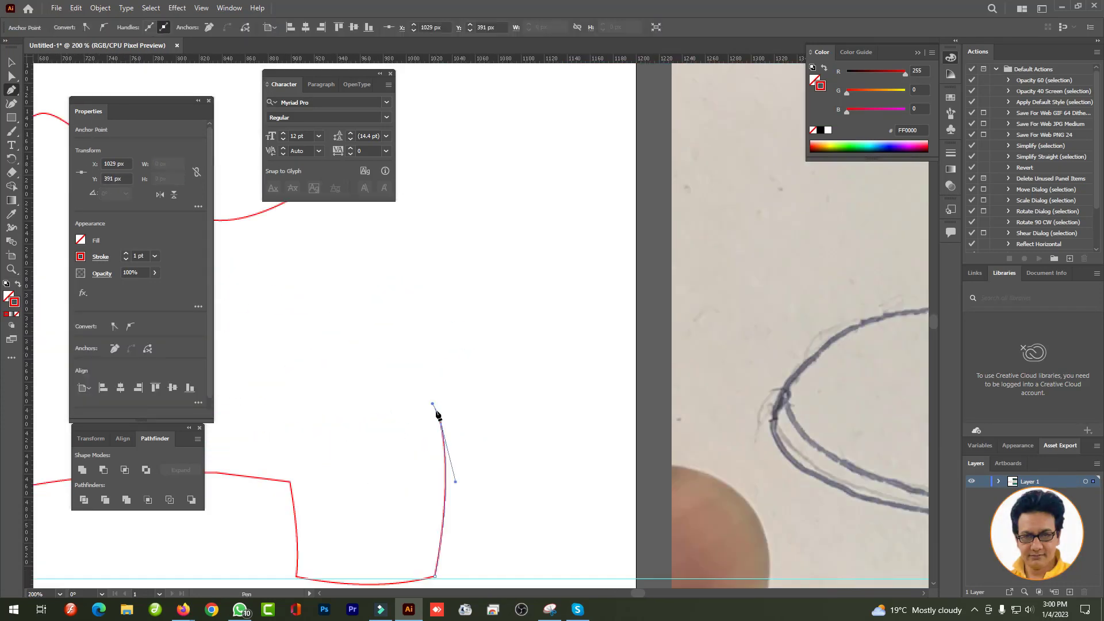
pyautogui.scroll(-4, 442, 391)
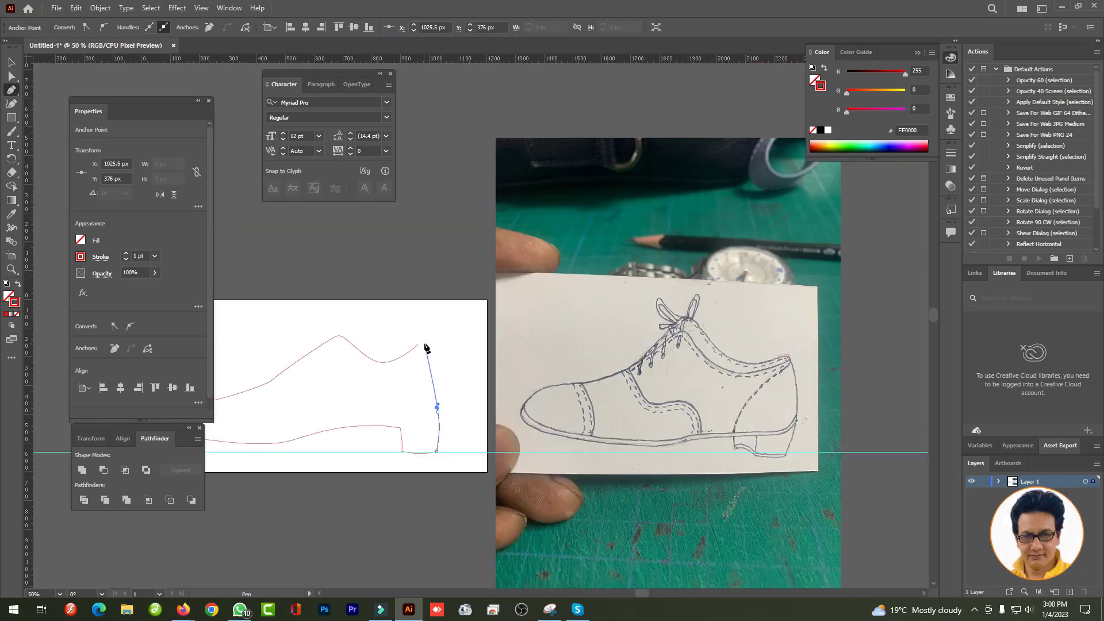
pyautogui.scroll(4, 412, 334)
pyautogui.click(424, 327)
pyautogui.scroll(-4, 426, 328)
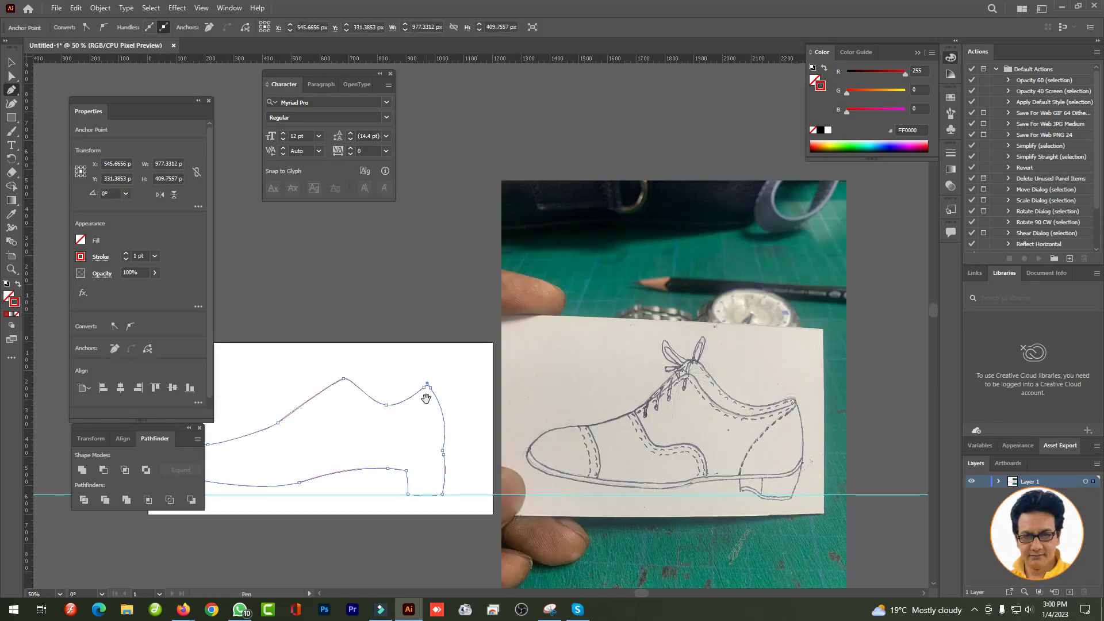
# - Reselect the finished shoe outline with Direct Selection for point editing
pyautogui.press('v')
pyautogui.click(440, 295)
pyautogui.scroll(4, 495, 458)
pyautogui.press('a')
pyautogui.click(518, 499)
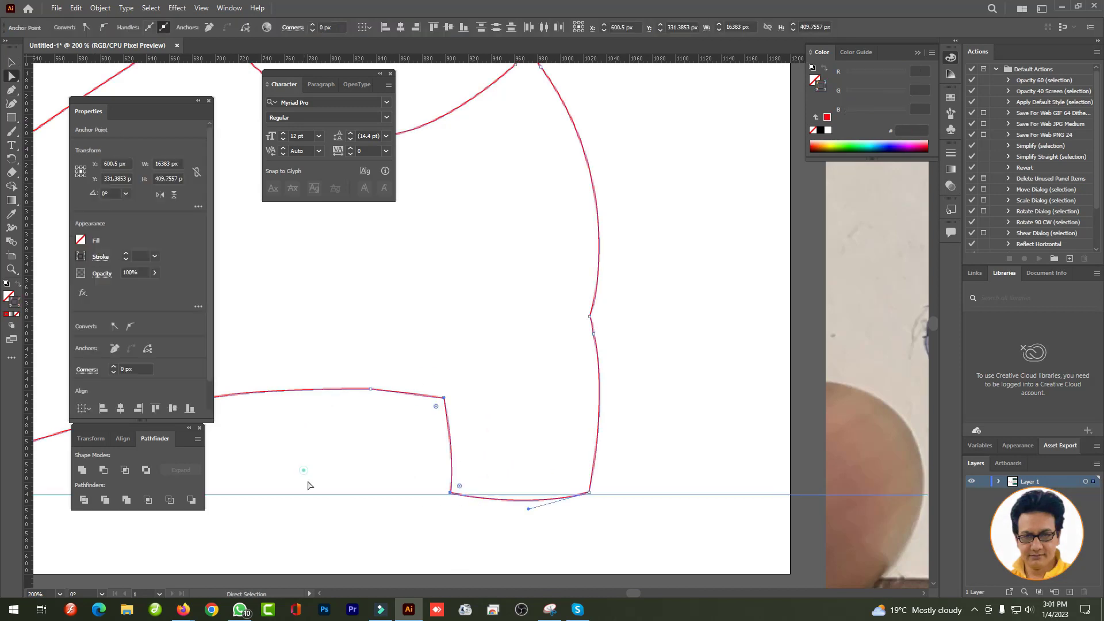
pyautogui.click(345, 505)
pyautogui.click(485, 499)
pyautogui.scroll(-4, 485, 507)
pyautogui.scroll(2, 485, 508)
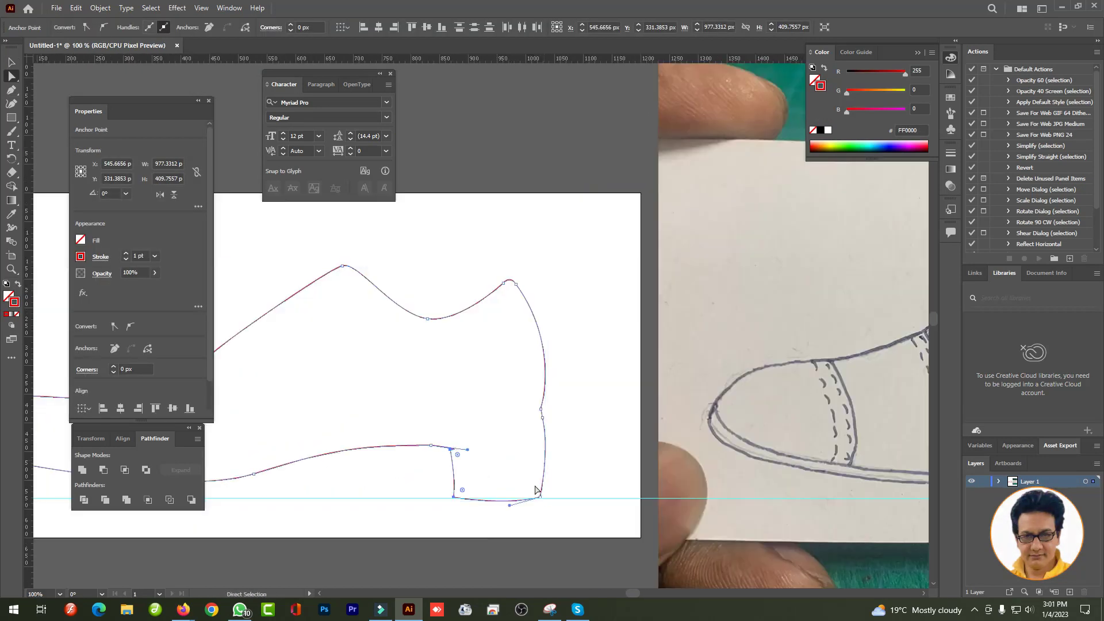
# - Reshape the heel's bottom corner and pick the point at the heel's top corner
pyautogui.moveTo(534, 484); pyautogui.dragTo(571, 509)
pyautogui.click(509, 498)
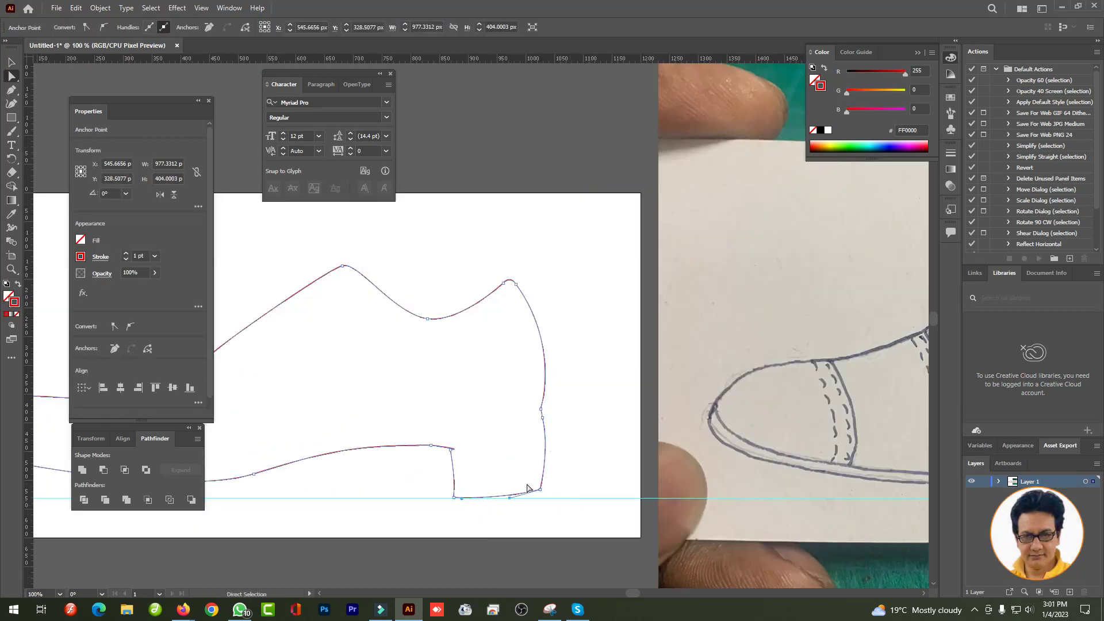
pyautogui.scroll(2, 582, 495)
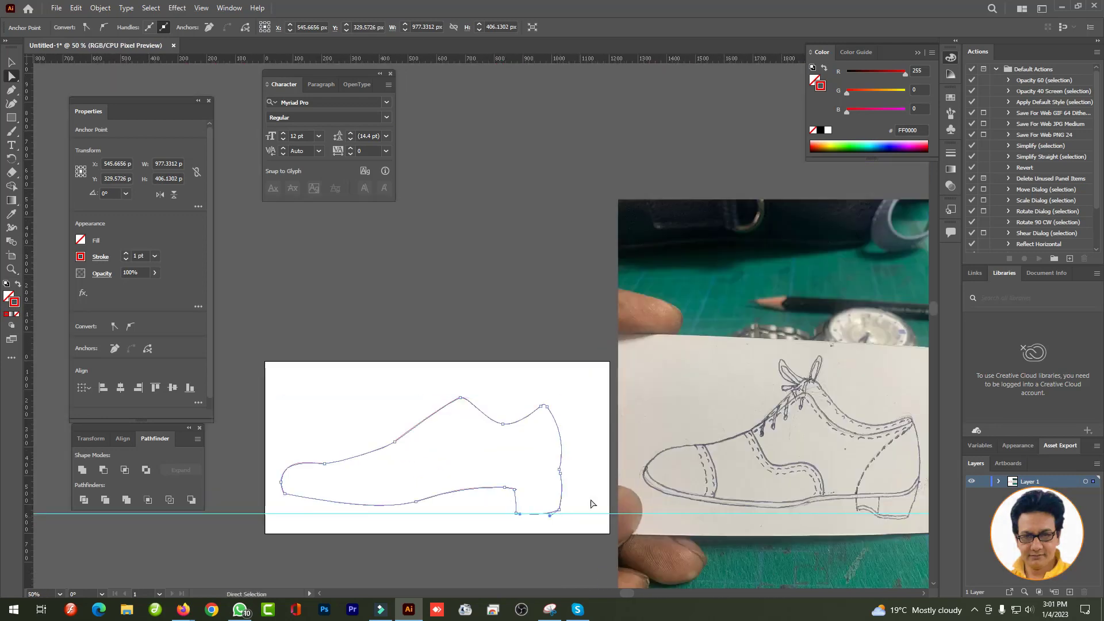
pyautogui.click(561, 512)
pyautogui.scroll(4, 500, 444)
pyautogui.click(451, 403)
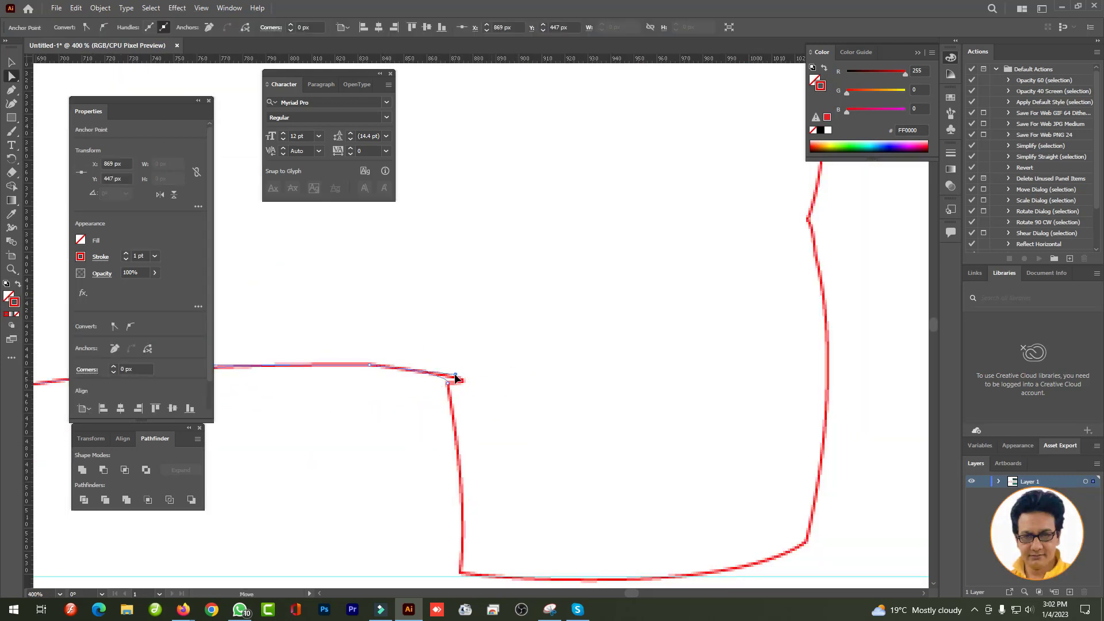
pyautogui.scroll(-6, 455, 374)
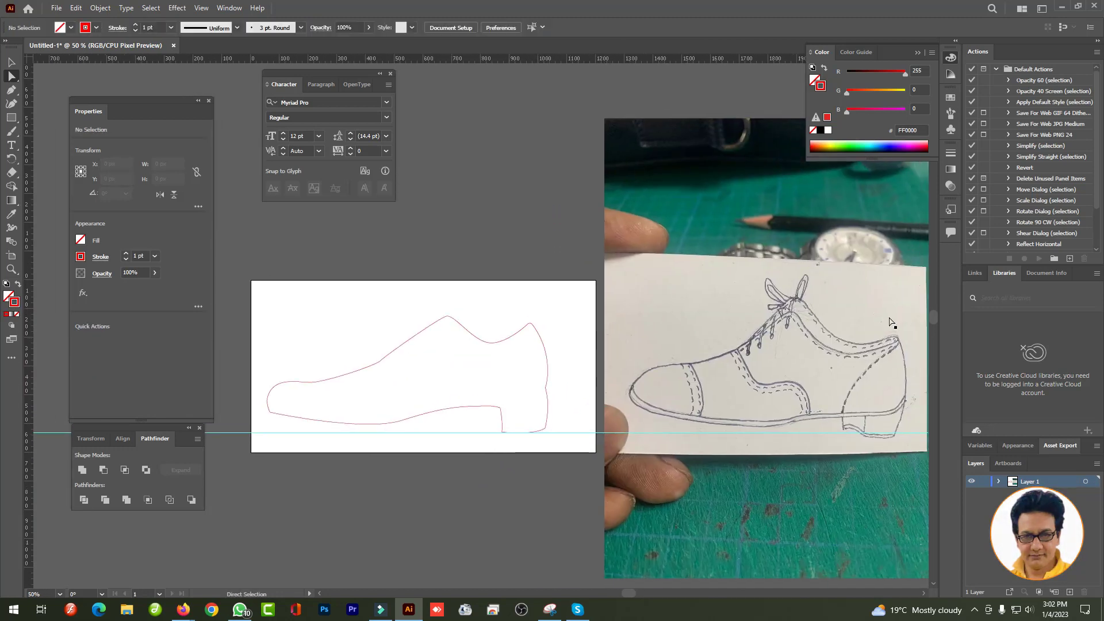
# - Select the sole's bottom point on the outline and delete it with its segment
pyautogui.hscroll(2, 518, 334)
pyautogui.click(504, 390)
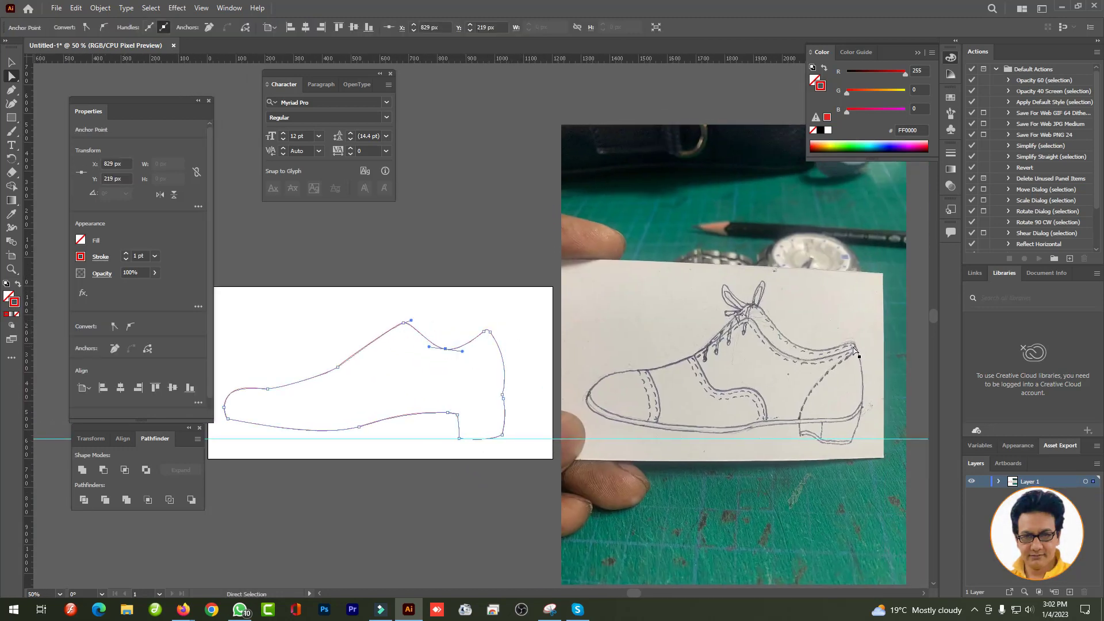
pyautogui.click(251, 389)
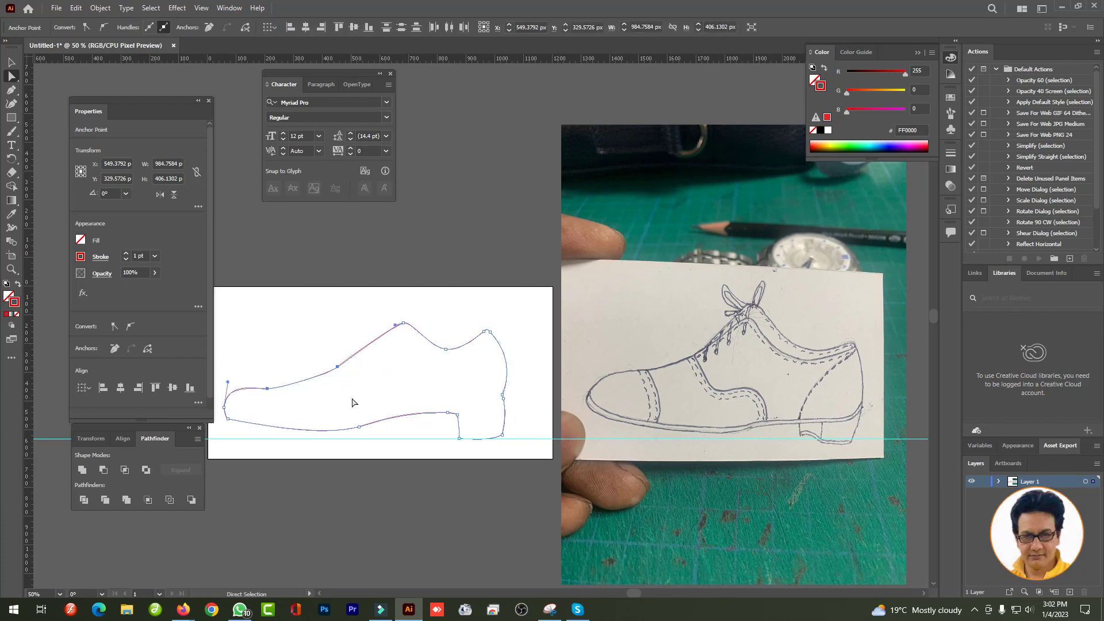
pyautogui.click(374, 426)
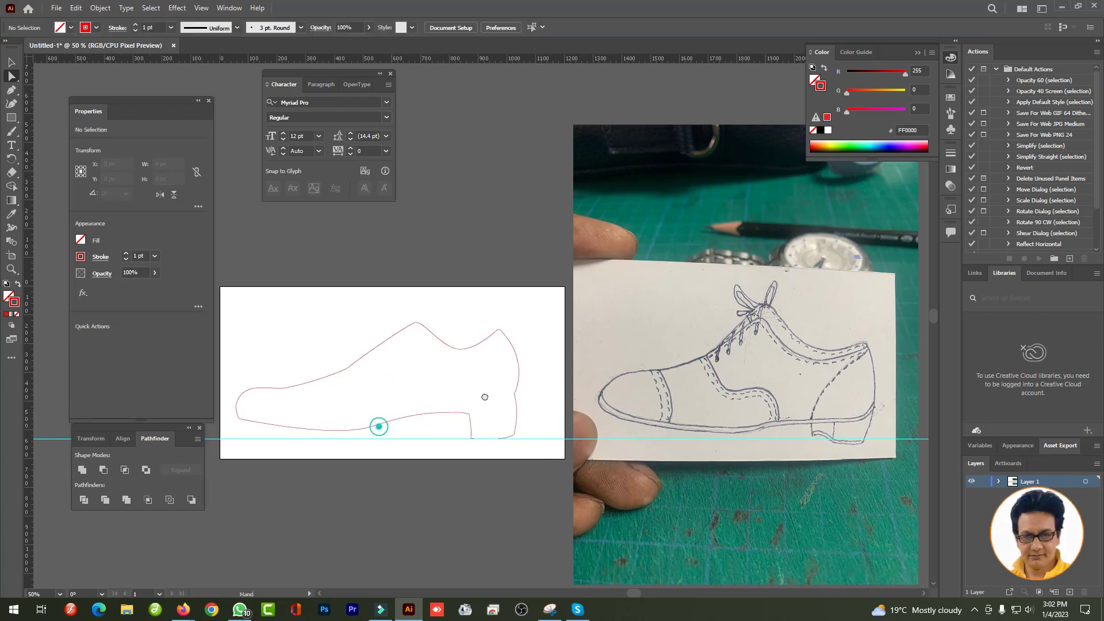
pyautogui.moveTo(374, 425); pyautogui.dragTo(483, 399)
pyautogui.scroll(2, 558, 397)
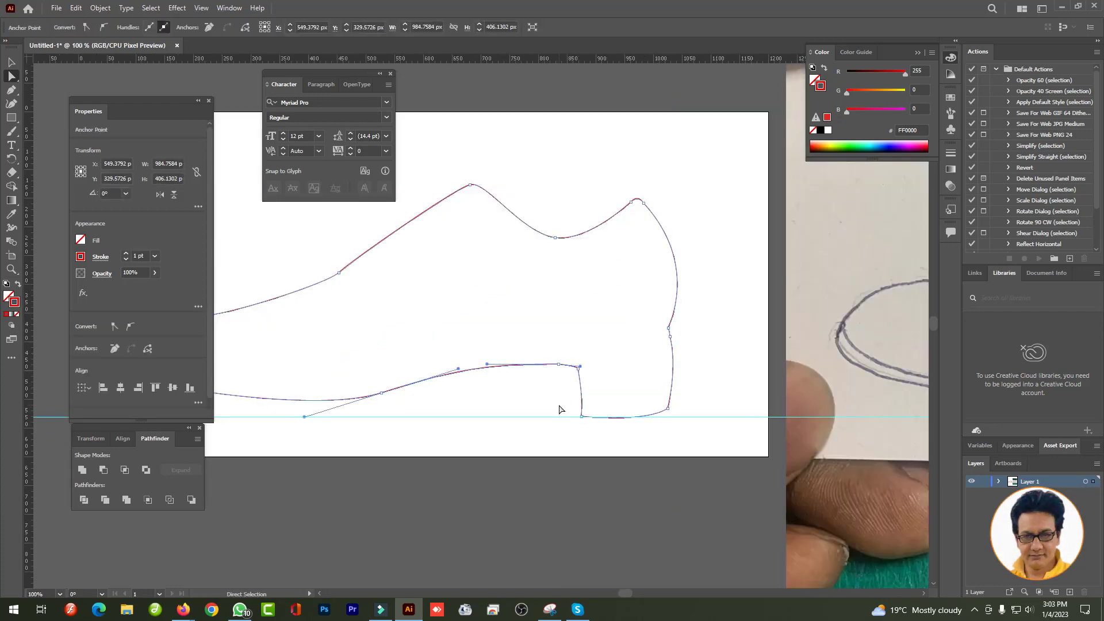
pyautogui.press('Delete')
# - Continue the lower path from its open end and add a curved anchor at the toe
pyautogui.click(559, 409)
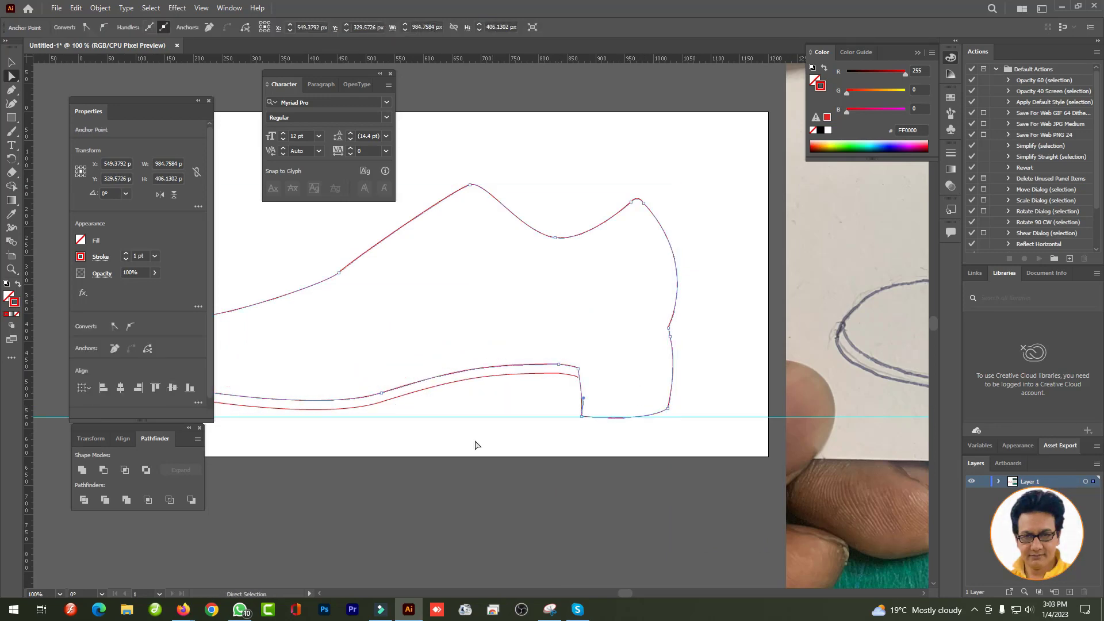
pyautogui.scroll(-2, 590, 426)
pyautogui.scroll(5, 216, 395)
pyautogui.press('p')
pyautogui.scroll(2, 451, 407)
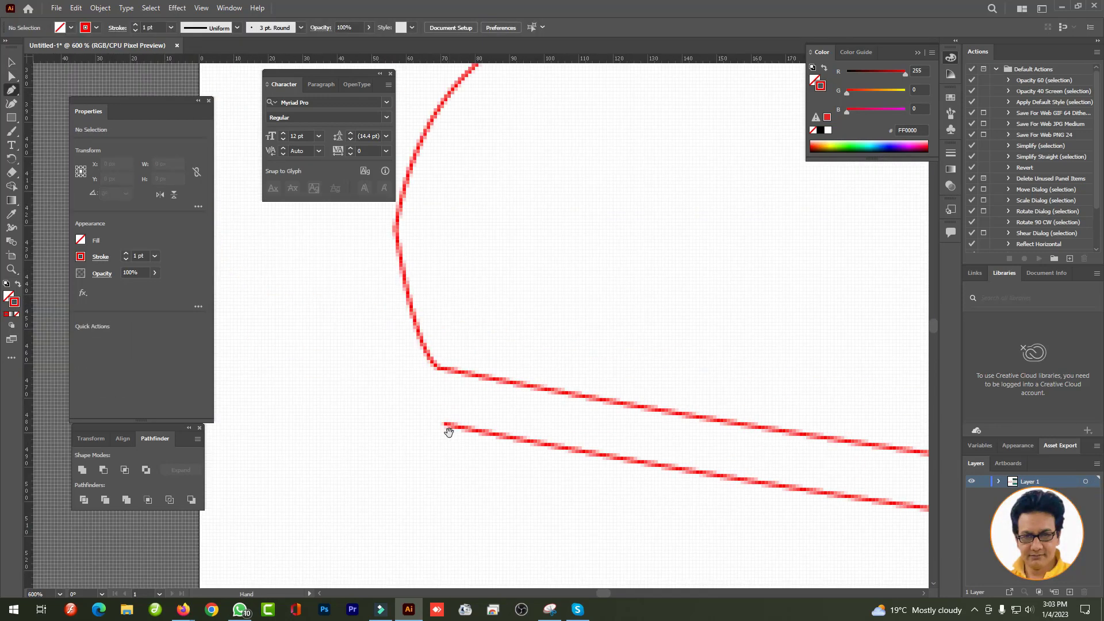
pyautogui.click(442, 423)
pyautogui.scroll(-3, 448, 338)
pyautogui.scroll(-3, 448, 338)
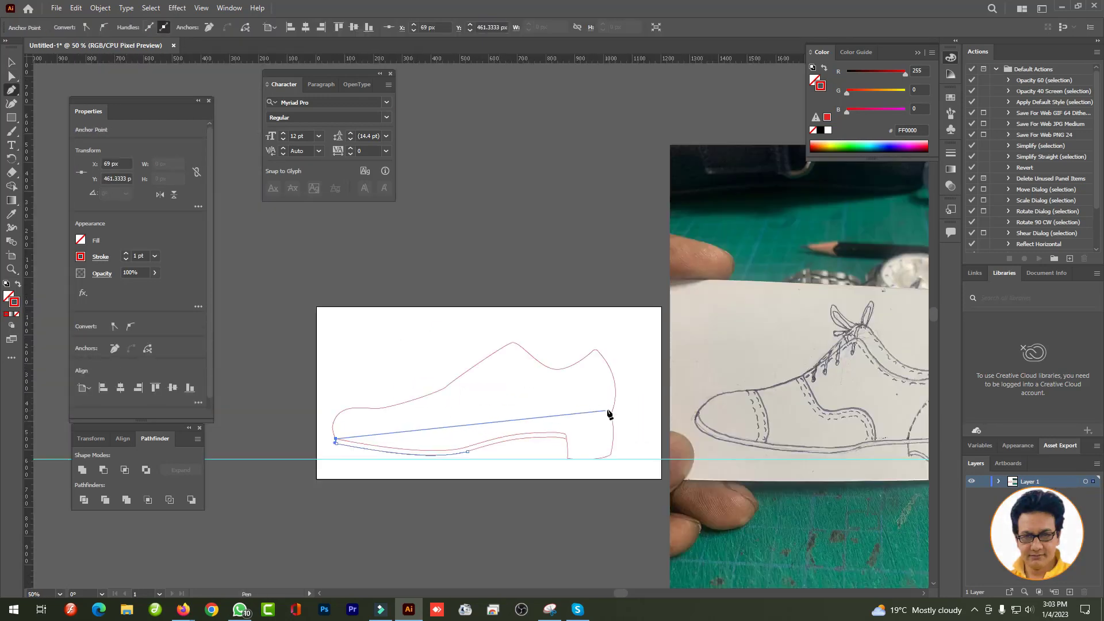
pyautogui.scroll(4, 604, 415)
pyautogui.click(603, 415)
pyautogui.moveTo(584, 469); pyautogui.dragTo(527, 384)
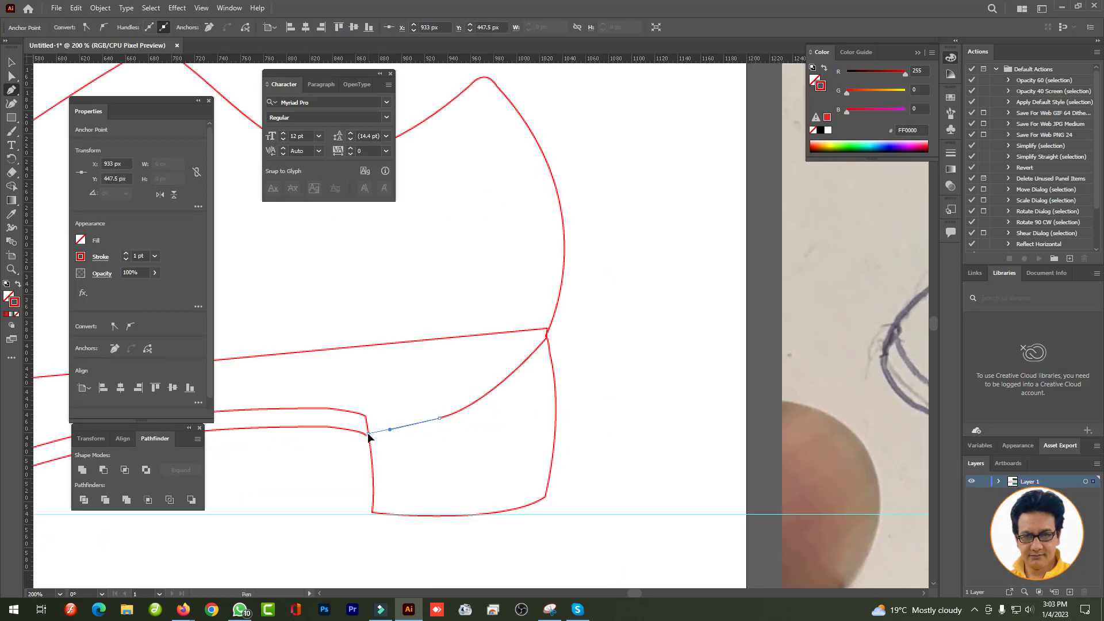
pyautogui.scroll(-2, 406, 416)
# - Delete the stray straight segment at the toe and deselect everything
pyautogui.press('a')
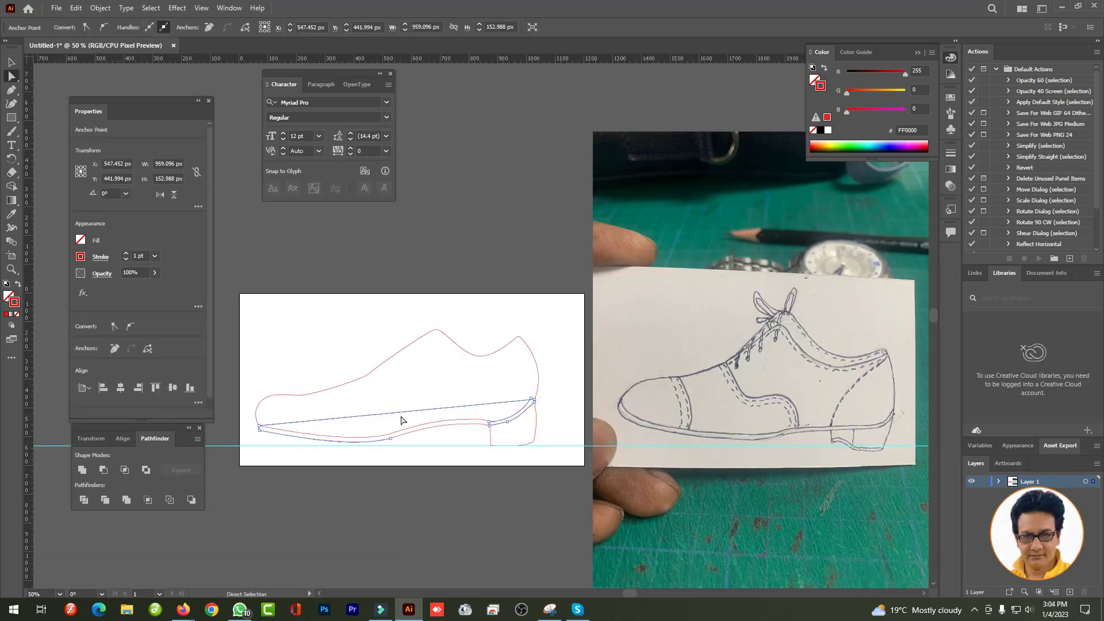
pyautogui.scroll(2, 546, 344)
pyautogui.scroll(2, 546, 344)
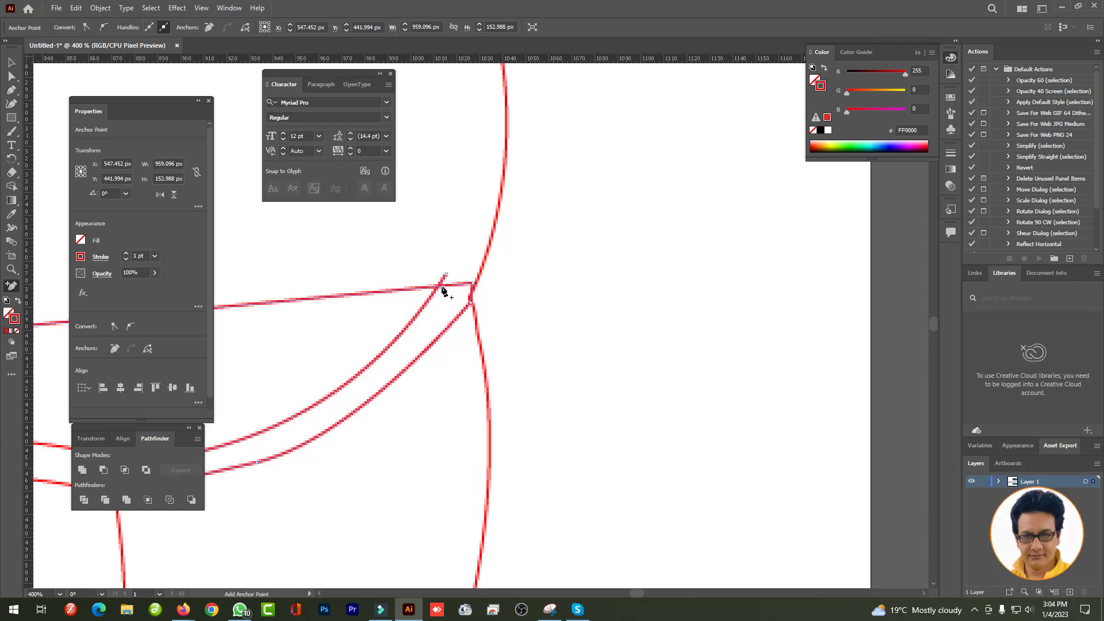
pyautogui.press('a')
pyautogui.click(451, 287)
pyautogui.press('Delete')
pyautogui.rightClick(449, 269)
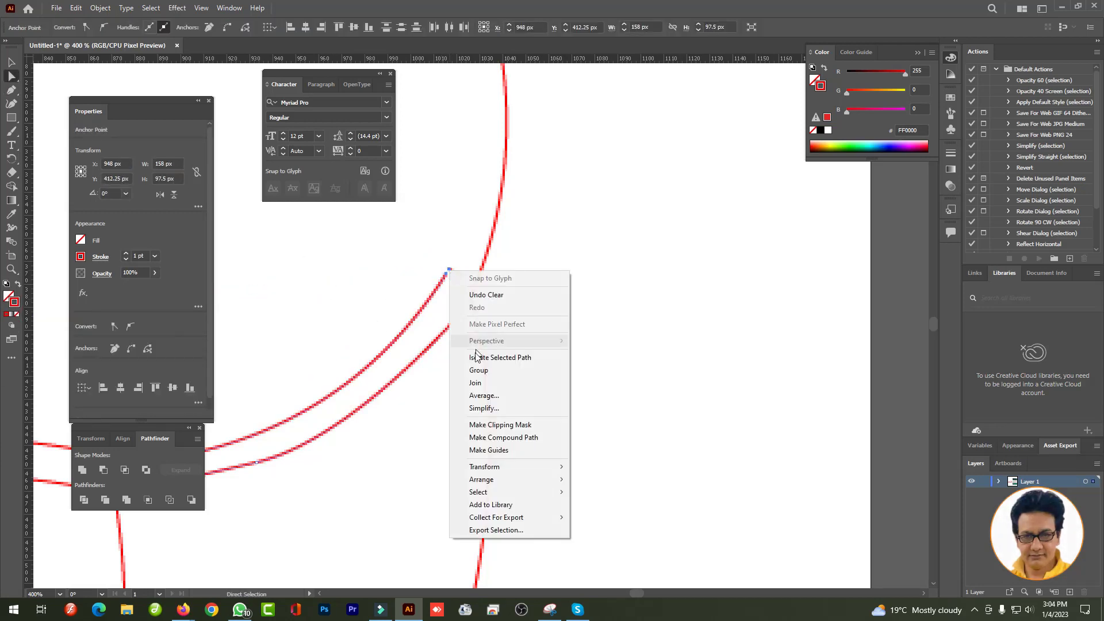
pyautogui.press('Escape')
# - Zoom out and pan to centre the whole shoe in view
pyautogui.press('v')
pyautogui.scroll(-3, 552, 327)
pyautogui.scroll(-3, 502, 357)
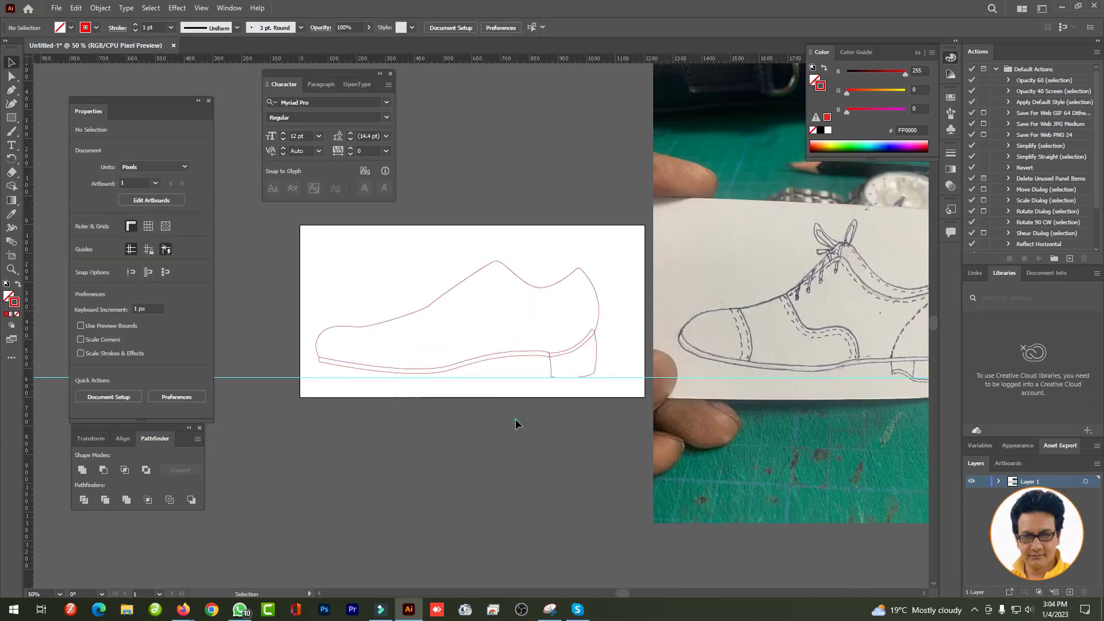
pyautogui.moveTo(515, 424); pyautogui.dragTo(440, 433)
# - Pen-draw the curved seam line down the shoe's side to the sole
pyautogui.press('p')
pyautogui.click(333, 323)
pyautogui.click(348, 346)
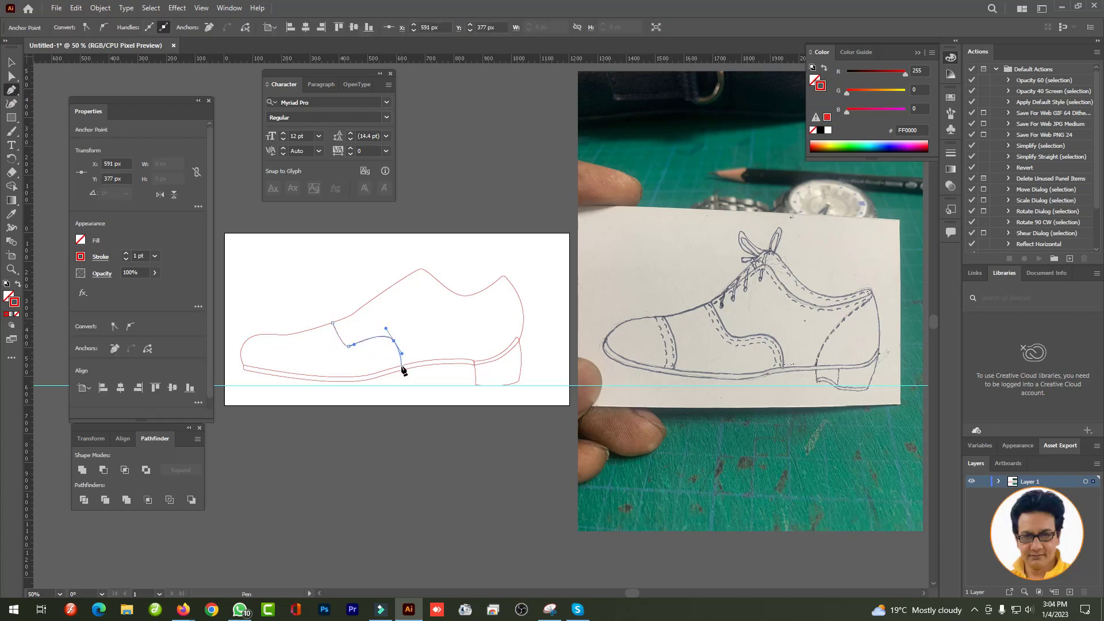
pyautogui.scroll(3, 401, 366)
pyautogui.scroll(2, 522, 424)
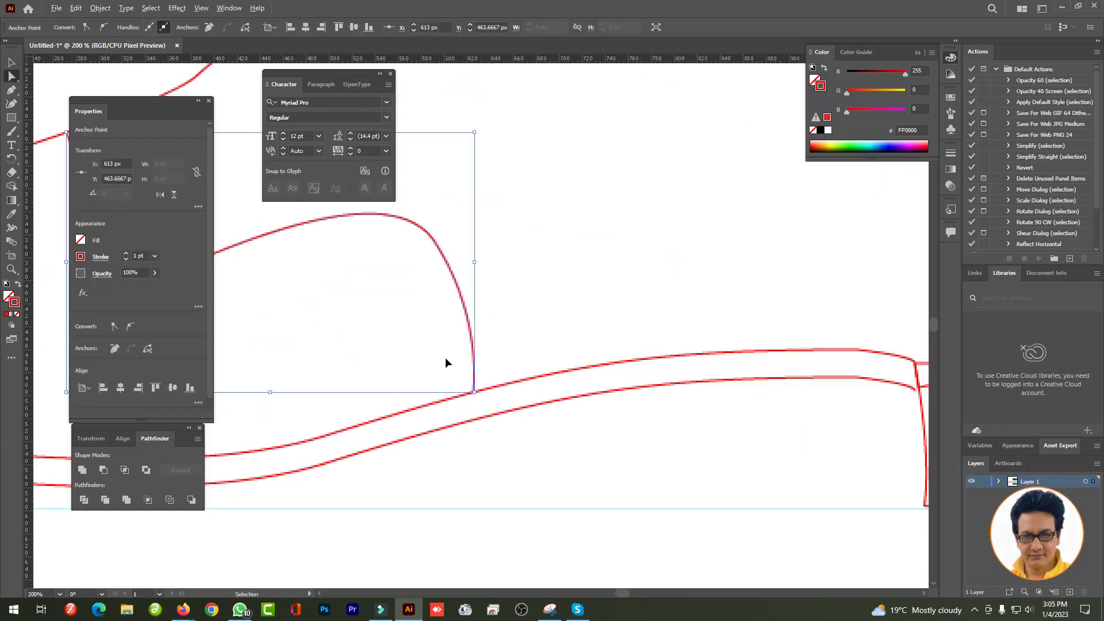
pyautogui.press('a')
pyautogui.click(434, 278)
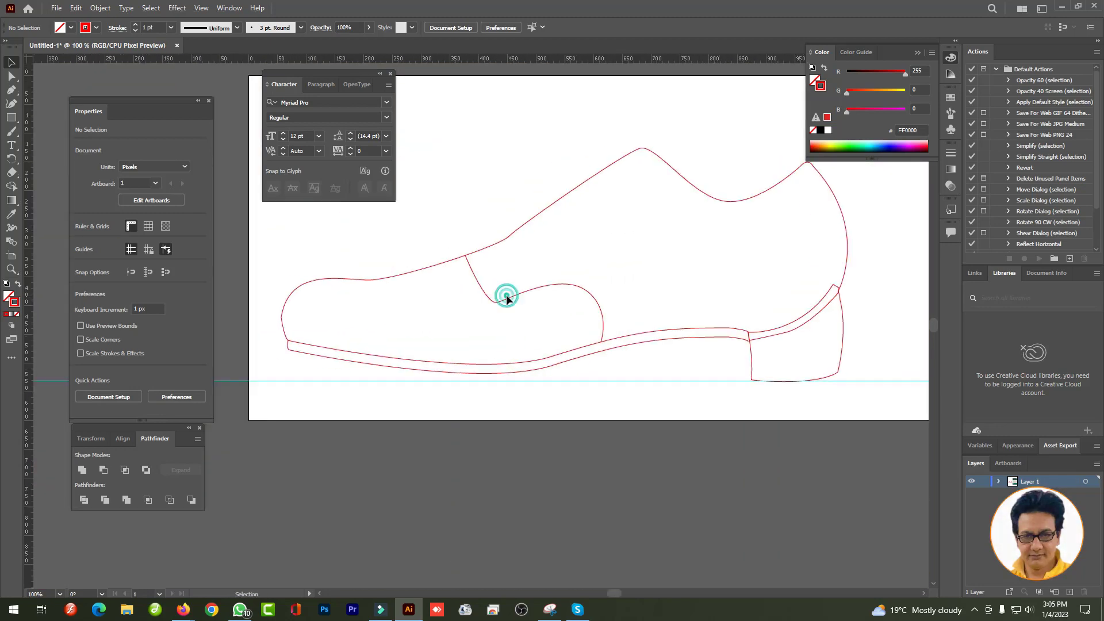
pyautogui.click(506, 294)
# - Duplicate the seam into two parallel copies with a 2 pt stroke
pyautogui.moveTo(507, 288); pyautogui.dragTo(497, 289)
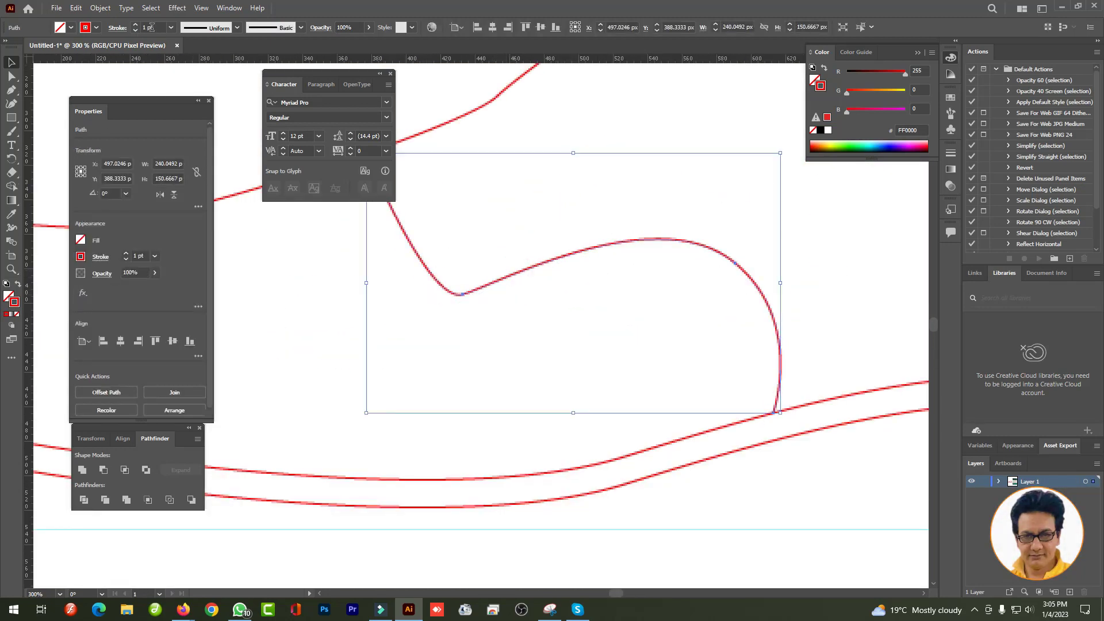
pyautogui.click(134, 24)
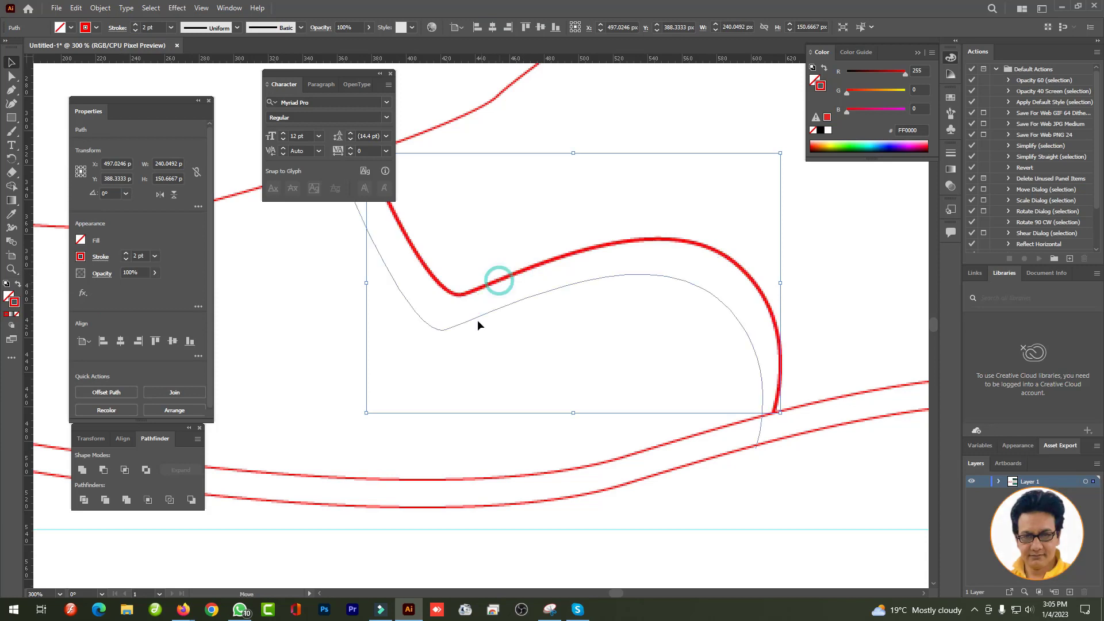
pyautogui.moveTo(477, 325); pyautogui.dragTo(488, 290)
pyautogui.hotkey('ctrl', 'd')
pyautogui.hotkey('ctrl', 'shift', 'a')
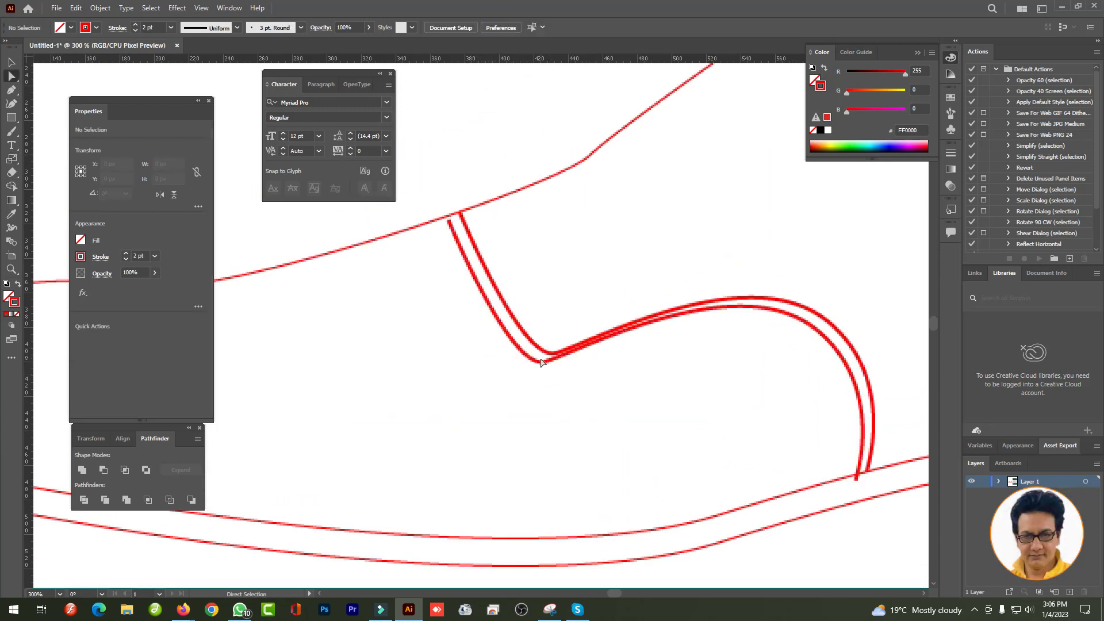
# - Select the inner seam copy and zoom around the curves' top ends
pyautogui.moveTo(540, 362); pyautogui.dragTo(557, 368)
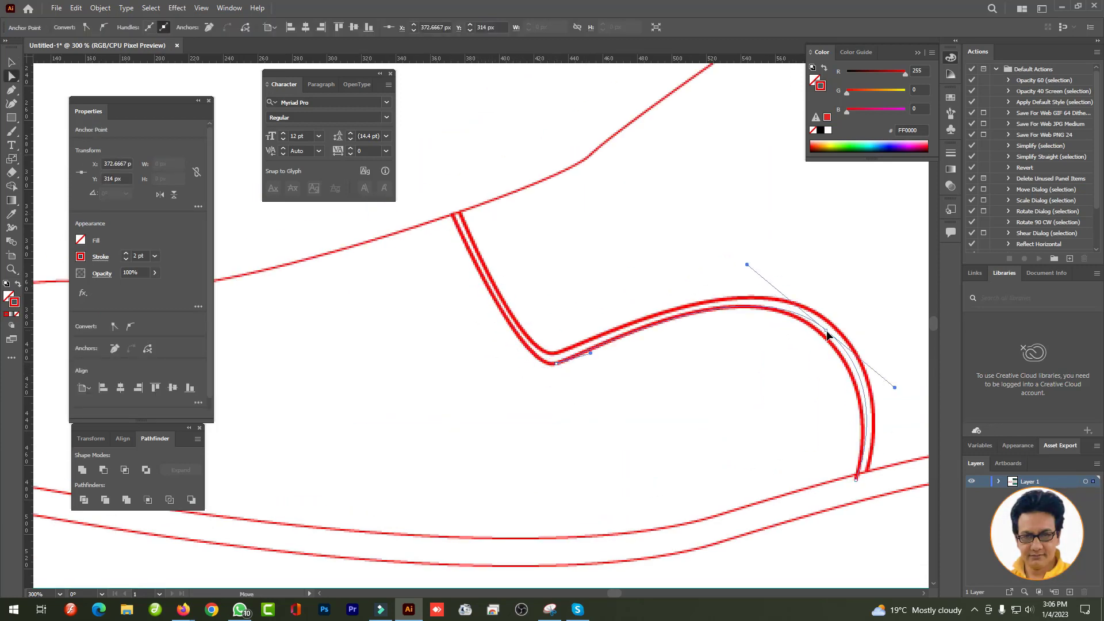
pyautogui.press('v')
pyautogui.click(806, 320)
pyautogui.press('a')
pyautogui.hotkey('ctrl', '=')
pyautogui.hotkey('ctrl', '=')
pyautogui.hotkey('ctrl', '=')
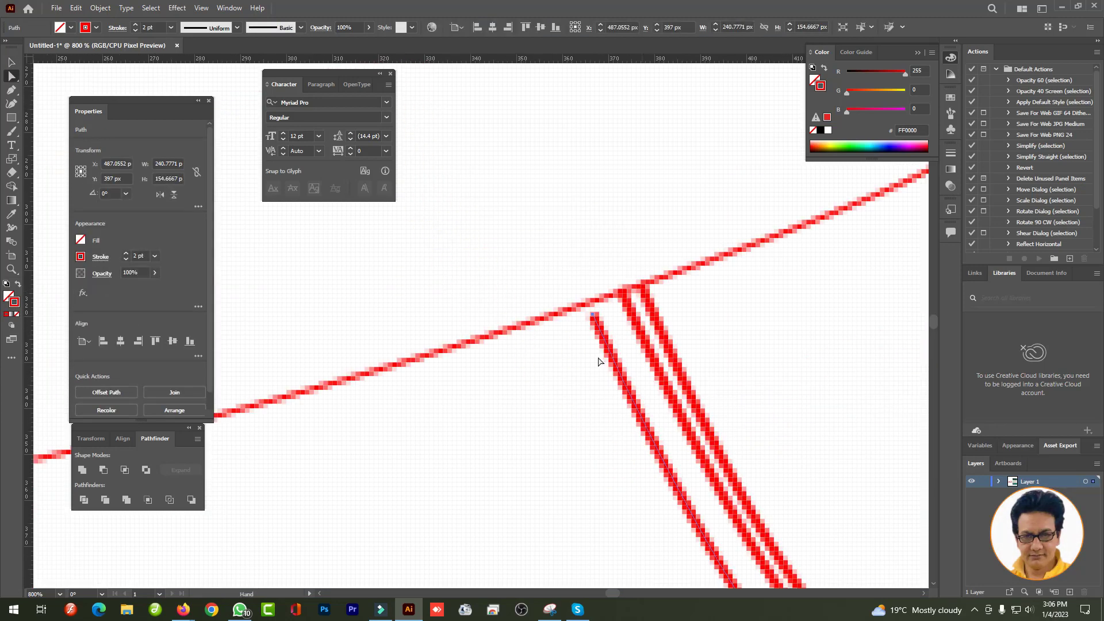
pyautogui.hotkey('ctrl', '-')
# - Convert the inner curve's bend point and reshape it to follow the other seams
pyautogui.click(611, 450)
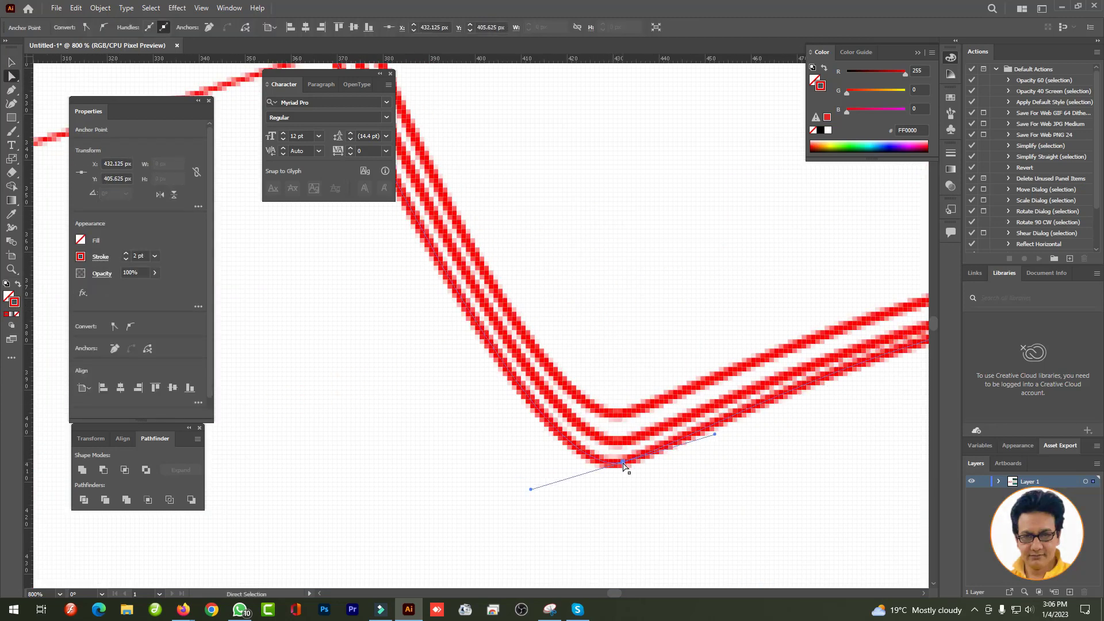
pyautogui.moveTo(847, 497); pyautogui.dragTo(587, 421)
pyautogui.moveTo(726, 340); pyautogui.dragTo(727, 340)
pyautogui.moveTo(811, 388); pyautogui.dragTo(817, 405)
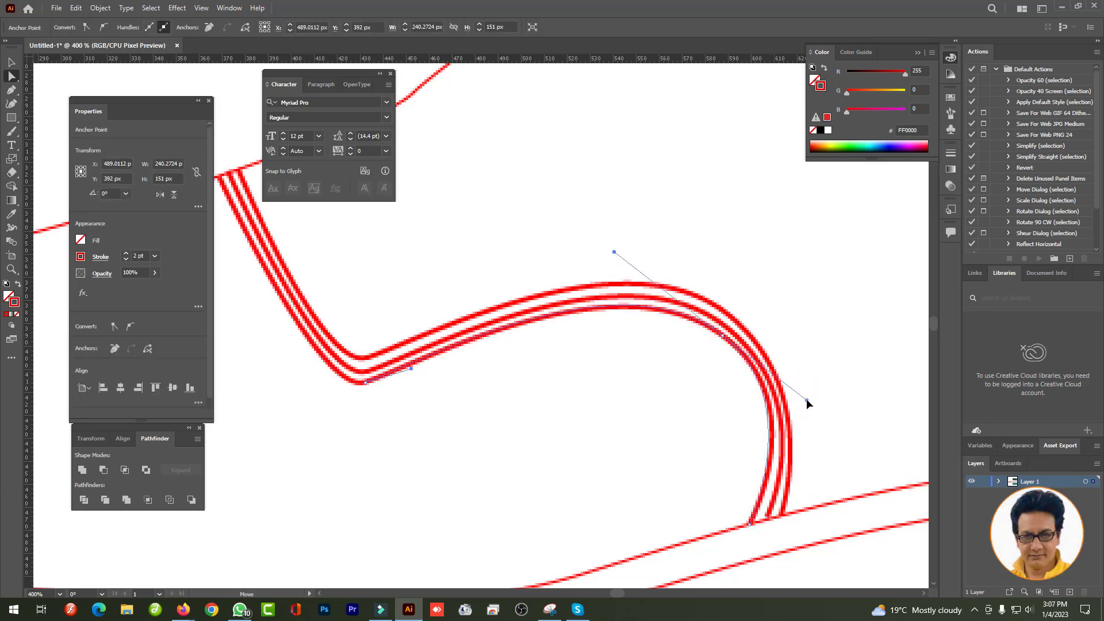
pyautogui.press('v')
pyautogui.scroll(-2, 620, 433)
pyautogui.scroll(2, 498, 419)
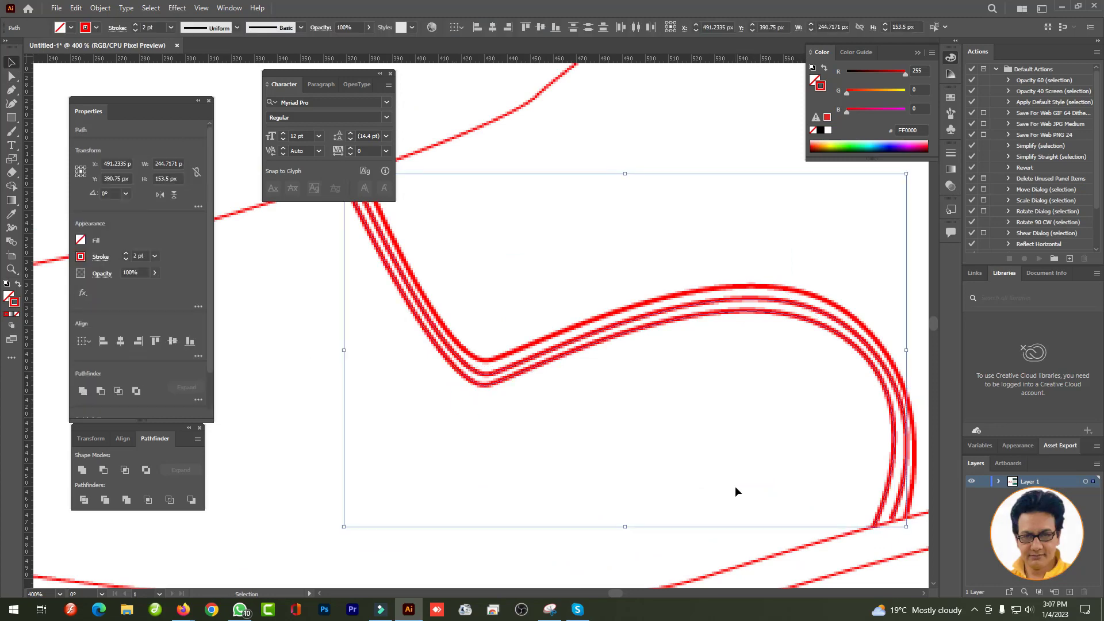
# - Make the selected thin offset curves dashed with an 8 pt dash
pyautogui.click(950, 153)
pyautogui.click(813, 231)
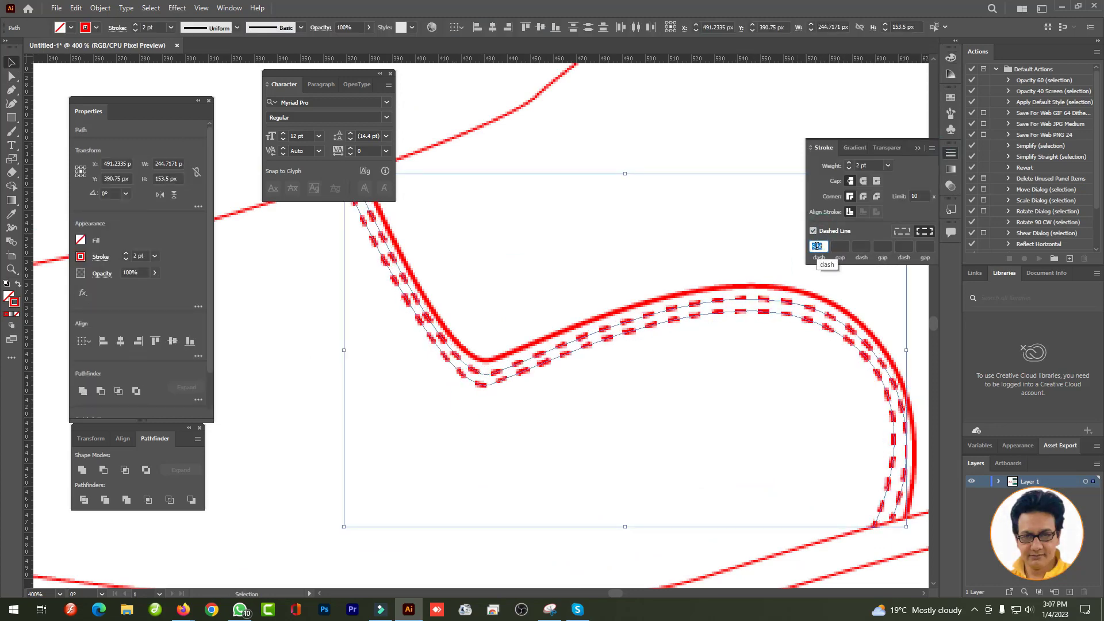
pyautogui.write('8')
pyautogui.press('Return')
pyautogui.scroll(-4, 684, 301)
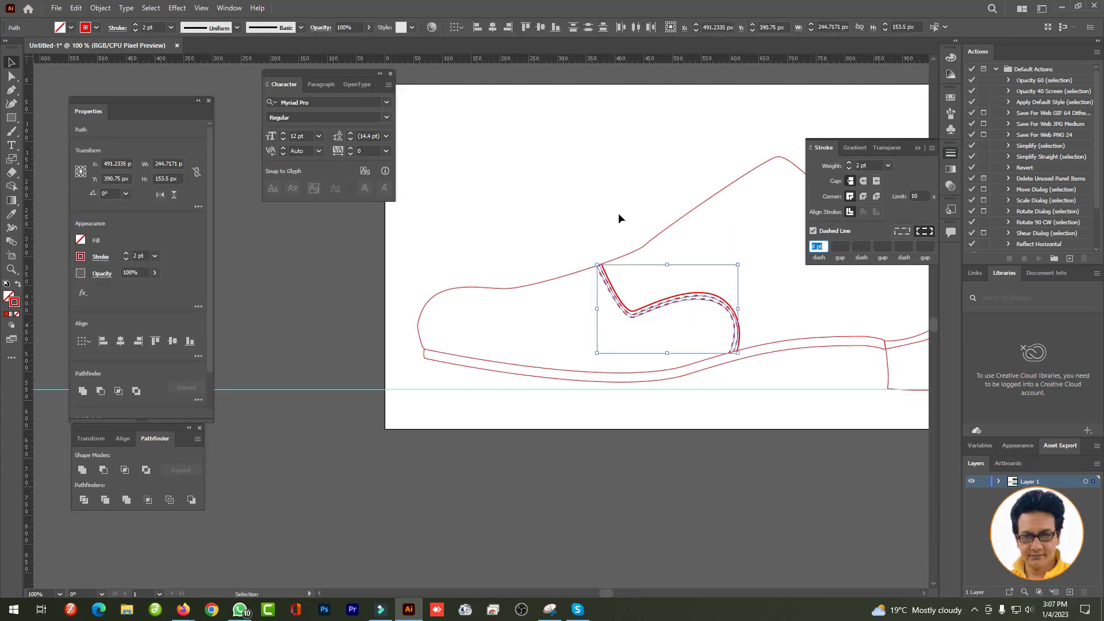
pyautogui.scroll(4, 715, 341)
# - Set the strokes to black and give the outer seam curve a 14 pt stroke
pyautogui.hotkey('ctrl', 'shift', 'a')
pyautogui.doubleClick(13, 301)
pyautogui.click(860, 364)
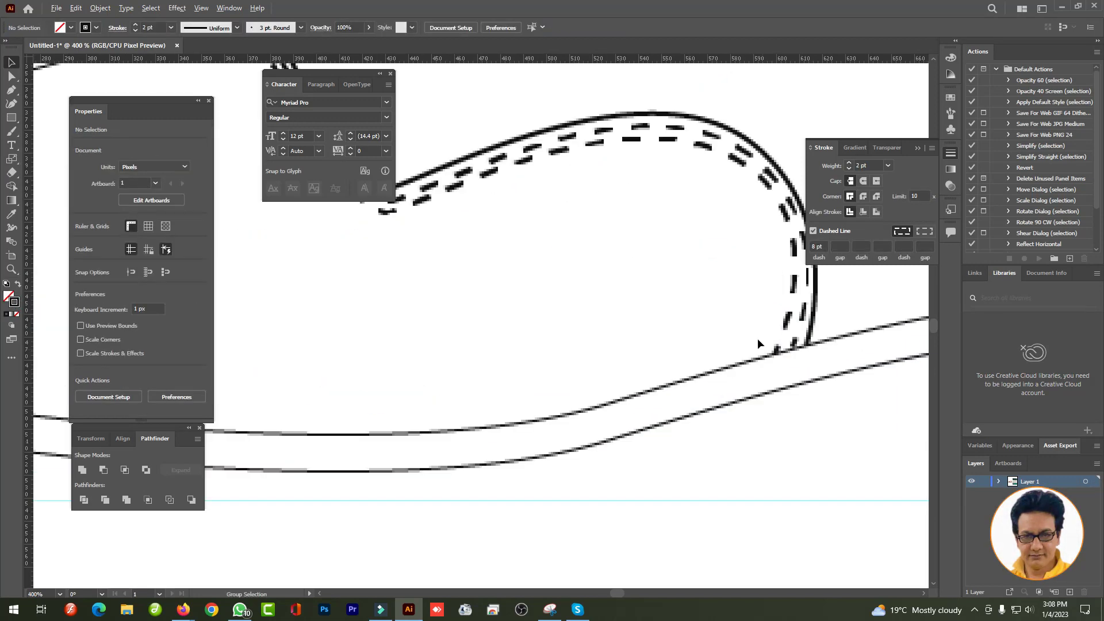
pyautogui.click(480, 156)
pyautogui.click(149, 25)
pyautogui.scroll(7, 148, 26)
pyautogui.scroll(5, 148, 26)
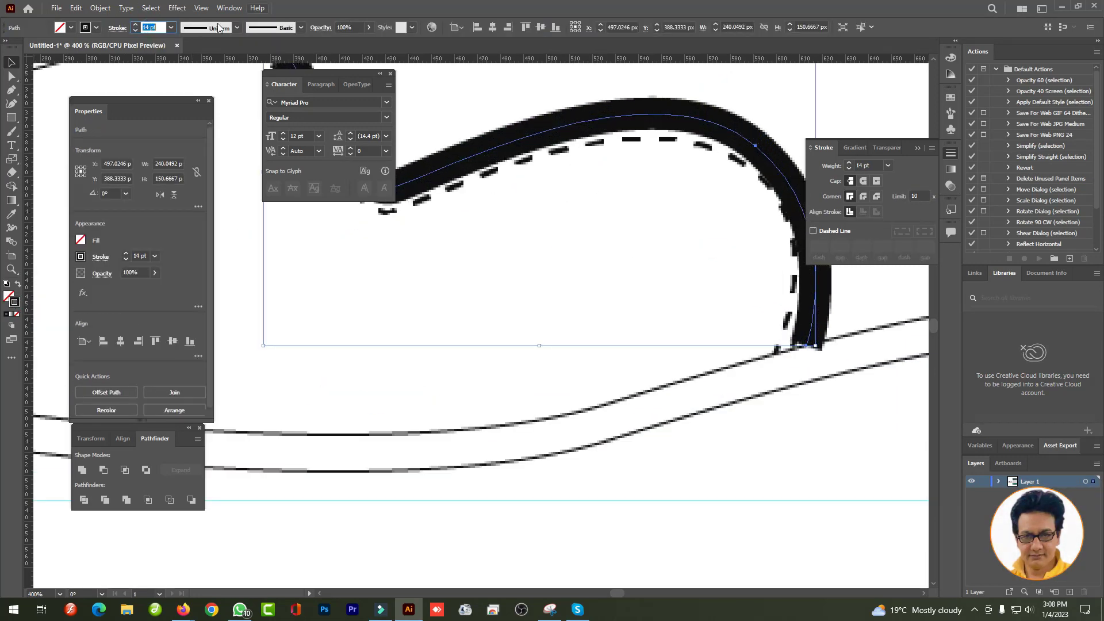
# - Outline the thick seam stroke into a filled shape, swapping its fill and stroke
pyautogui.click(100, 8)
pyautogui.click(331, 311)
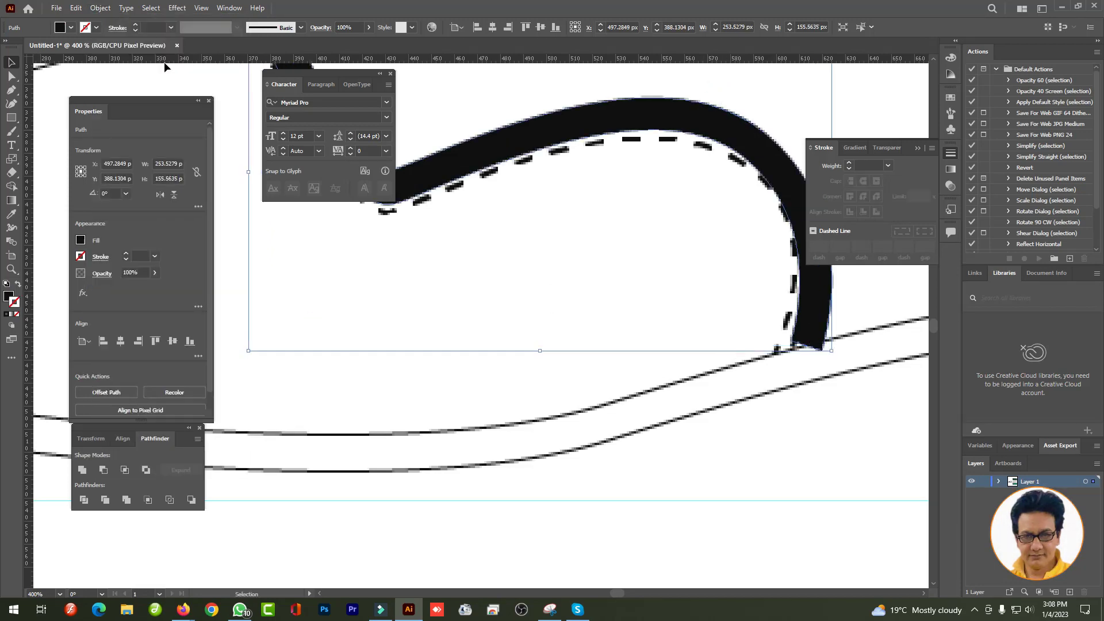
pyautogui.hotkey('shift', 'x')
pyautogui.scroll(-2, 564, 265)
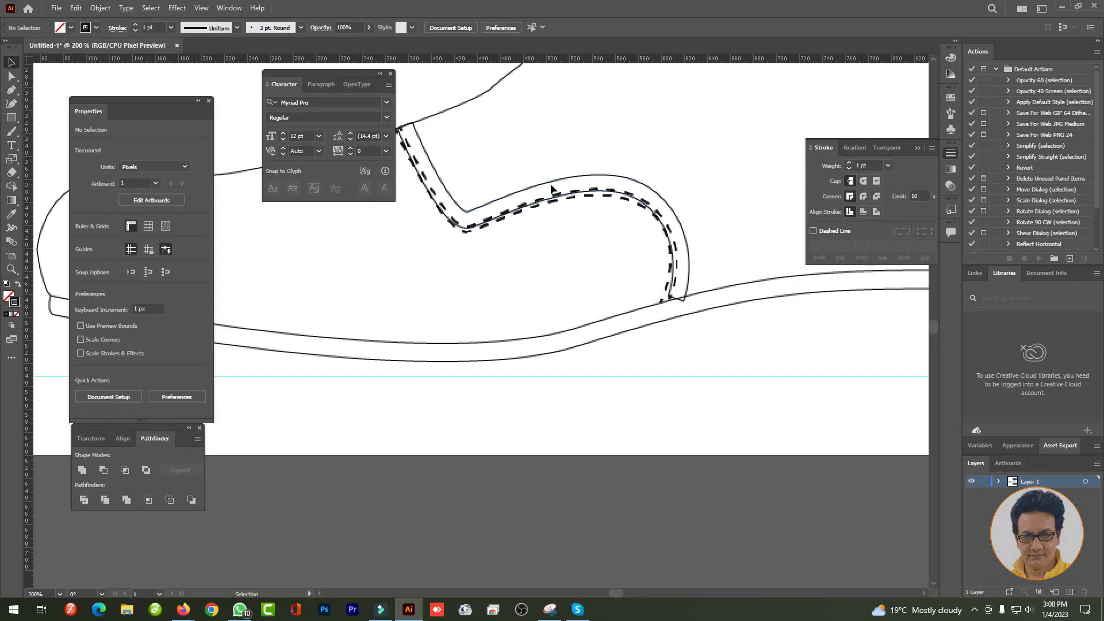
pyautogui.click(491, 248)
# - Select the curved seam path and bring the full seam curves into view
pyautogui.press('a')
pyautogui.scroll(3, 746, 352)
pyautogui.scroll(-2, 535, 332)
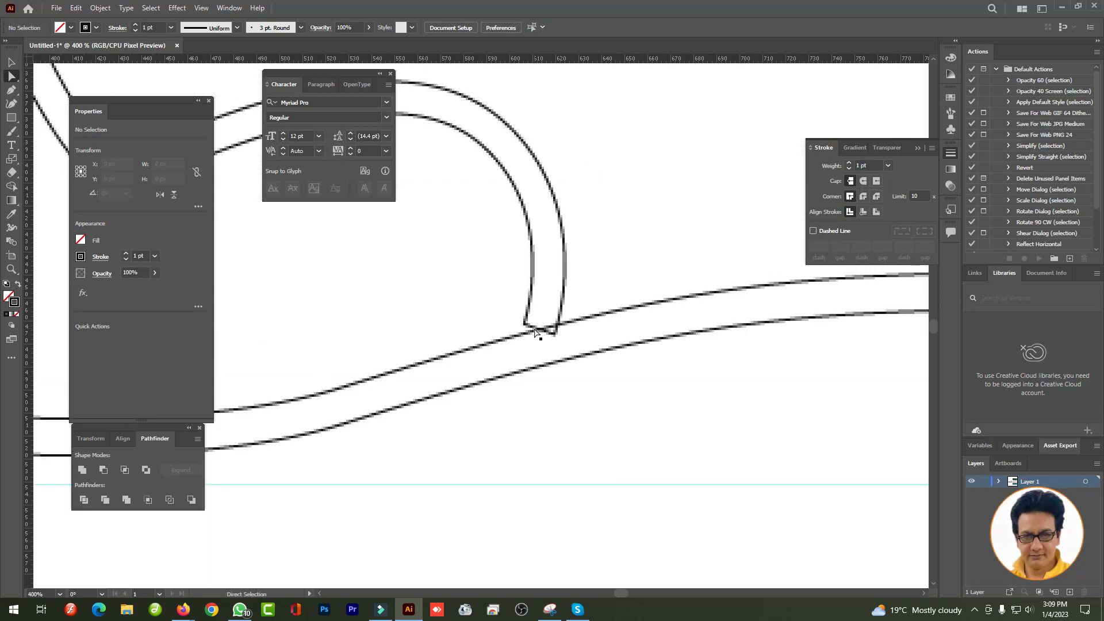
pyautogui.click(535, 332)
pyautogui.scroll(-1, 500, 328)
pyautogui.press('v')
pyautogui.moveTo(506, 339); pyautogui.dragTo(627, 494)
# - Reselect the curved seam path through the Select menu
pyautogui.click(150, 8)
pyautogui.click(152, 40)
pyautogui.rightClick(446, 313)
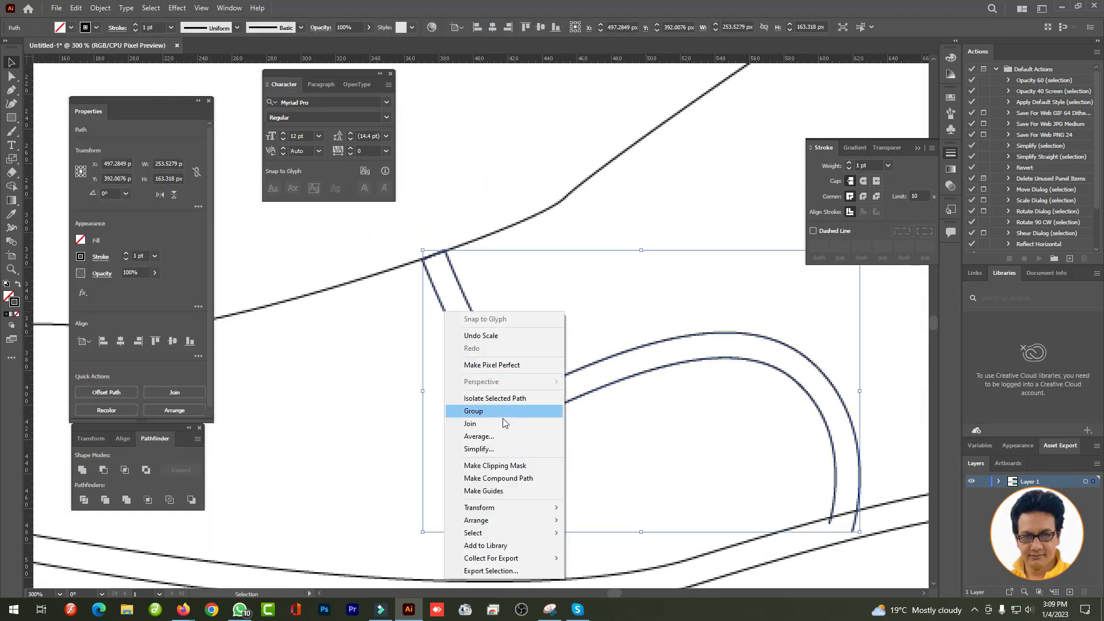
pyautogui.press('Escape')
pyautogui.scroll(2, 420, 279)
pyautogui.scroll(1, 419, 279)
pyautogui.press('a')
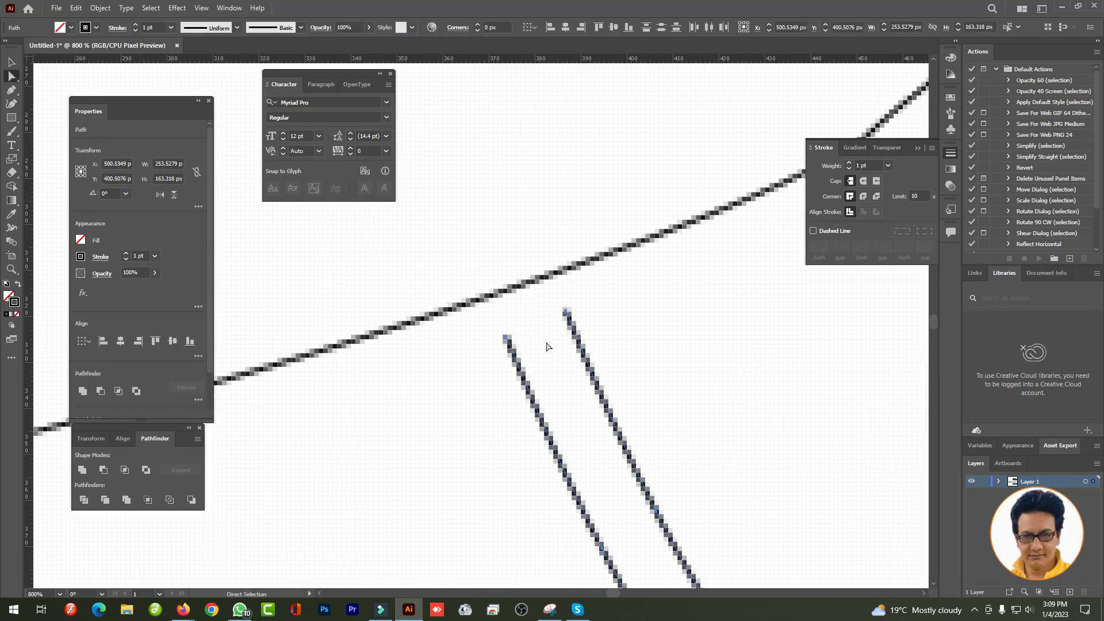
pyautogui.press('v')
pyautogui.scroll(-3, 524, 361)
# - Give the seam curve a 20 pt stroke and outline it, swapping fill and stroke
pyautogui.click(148, 27)
pyautogui.write('20')
pyautogui.press('Return')
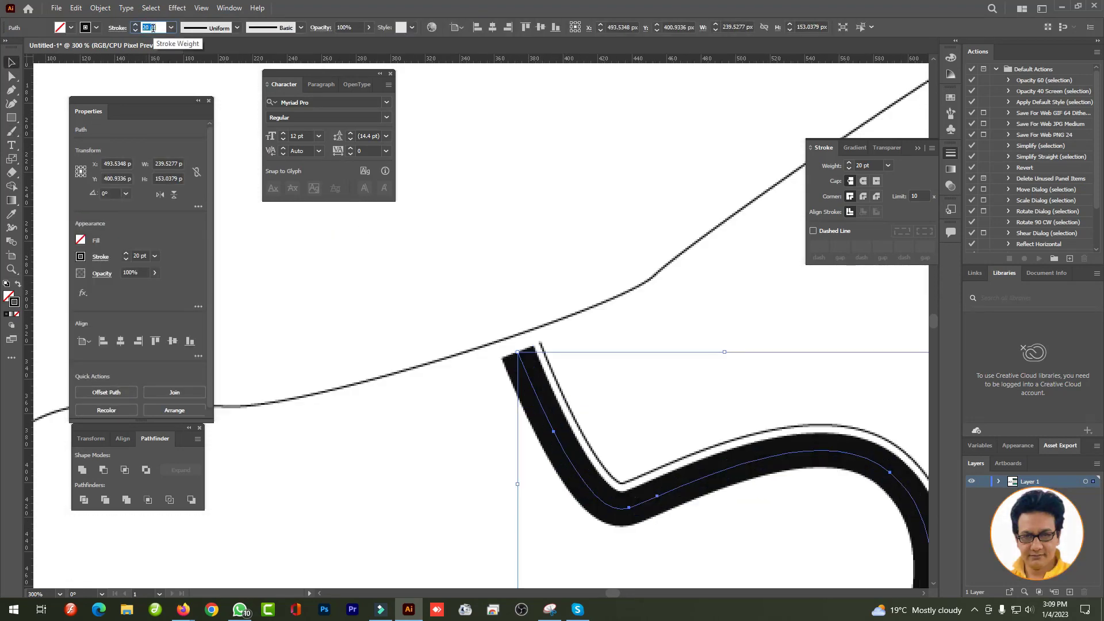
pyautogui.click(100, 8)
pyautogui.click(308, 309)
pyautogui.hotkey('ctrl', '+')
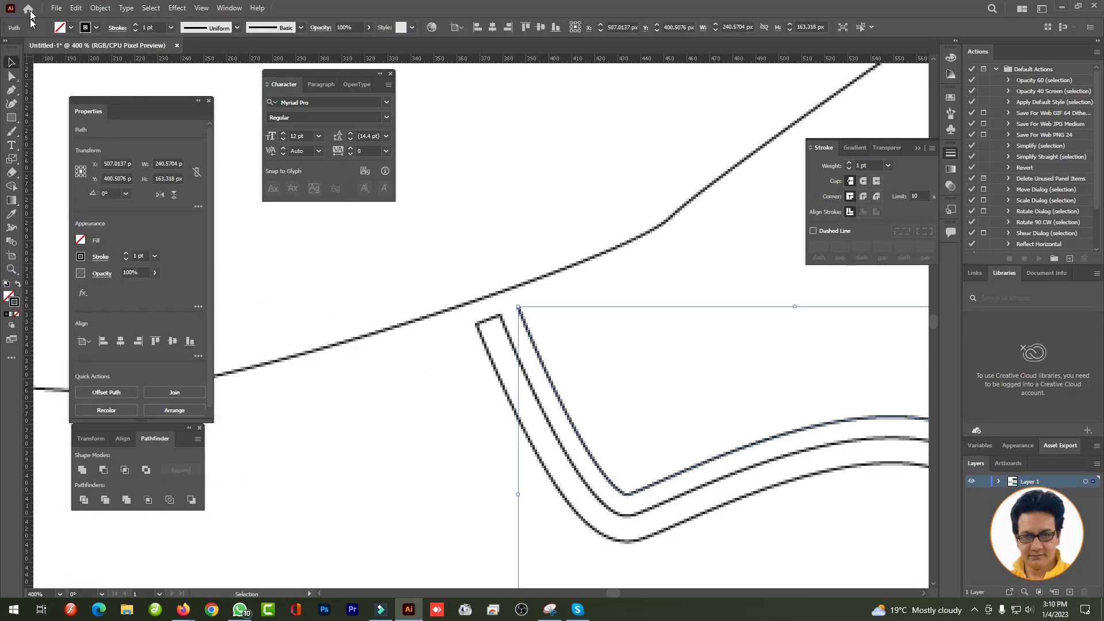
# - Set the selected path to an 8 pt stroke, then select the thin inner outline
pyautogui.click(148, 27)
pyautogui.write('8')
pyautogui.press('Return')
pyautogui.press('a')
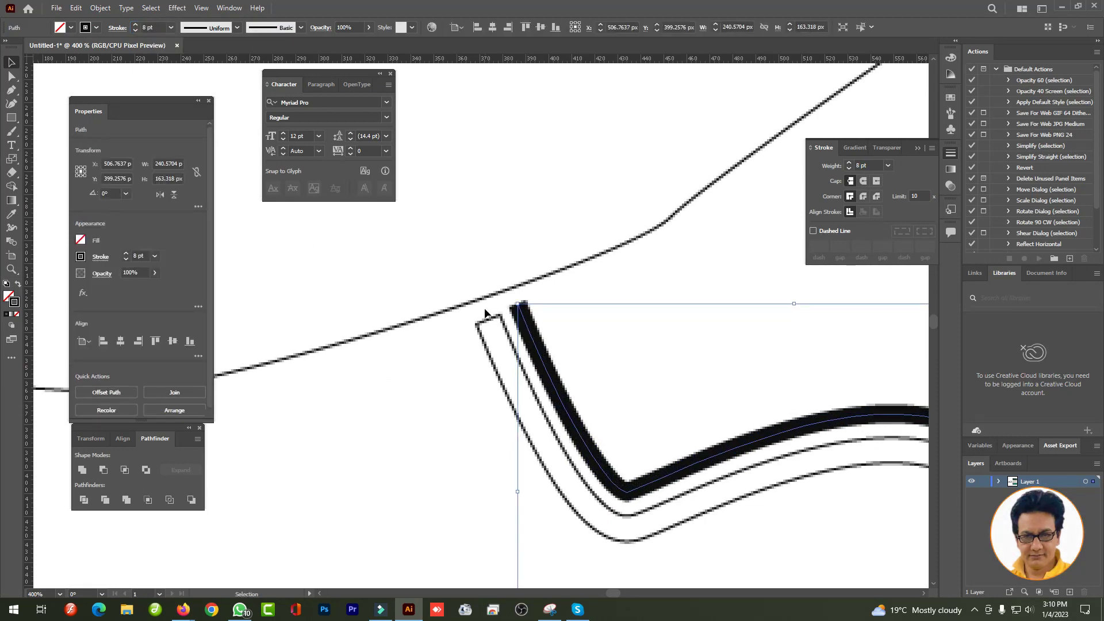
pyautogui.scroll(2, 657, 399)
pyautogui.click(607, 249)
pyautogui.hotkey('ctrl', '1')
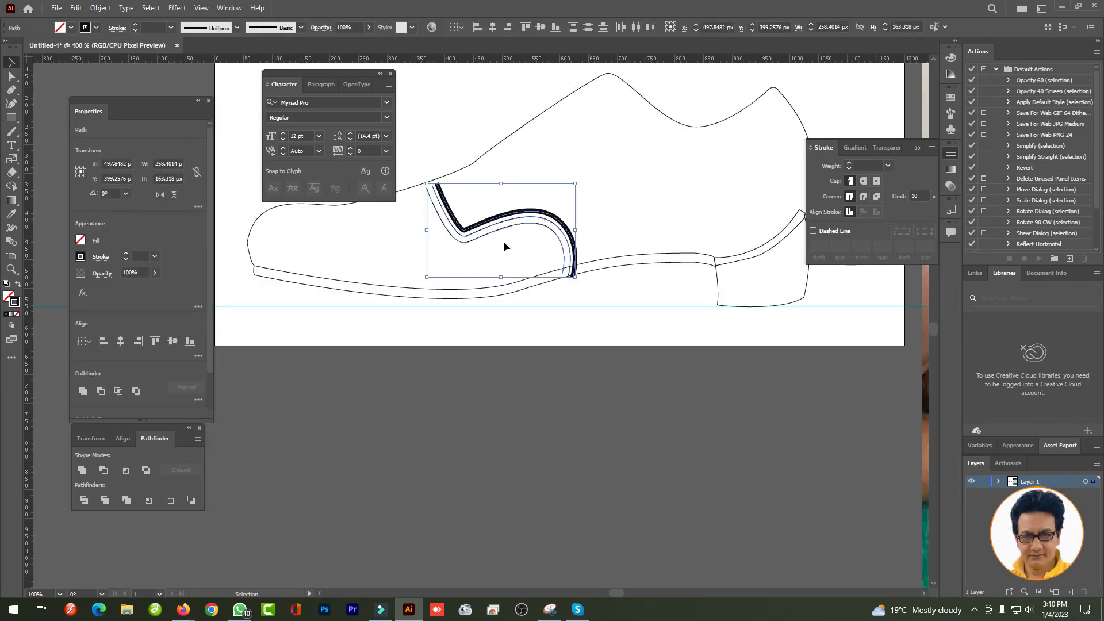
pyautogui.scroll(3, 506, 326)
pyautogui.click(506, 343)
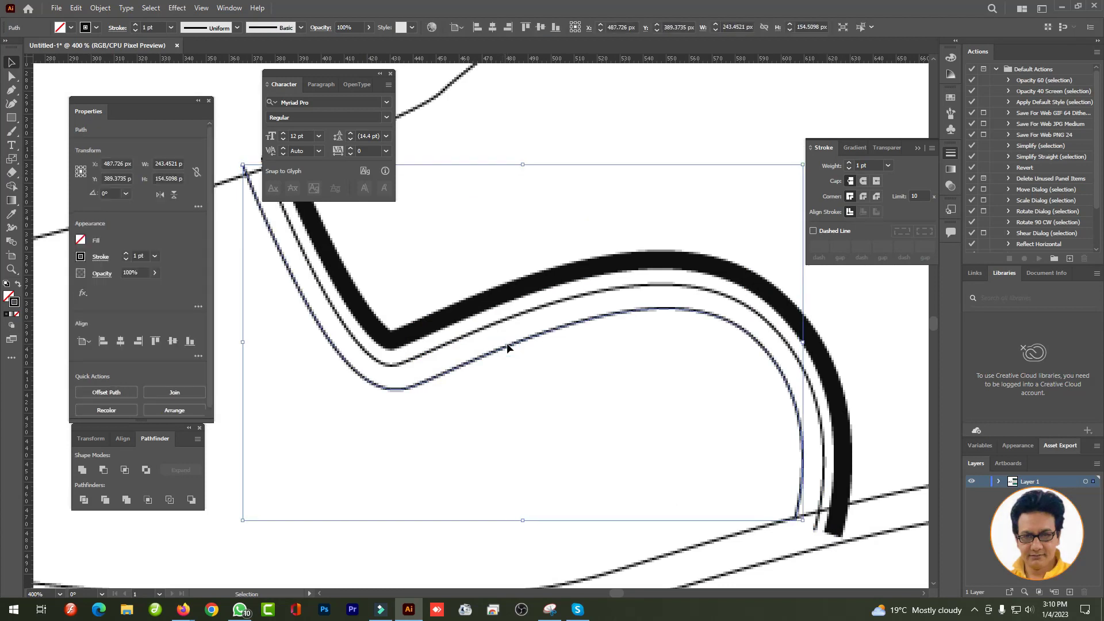
# - Make the thin inner outline path dashed
pyautogui.scroll(5, 796, 533)
pyautogui.scroll(-3, 795, 533)
pyautogui.scroll(-2, 795, 532)
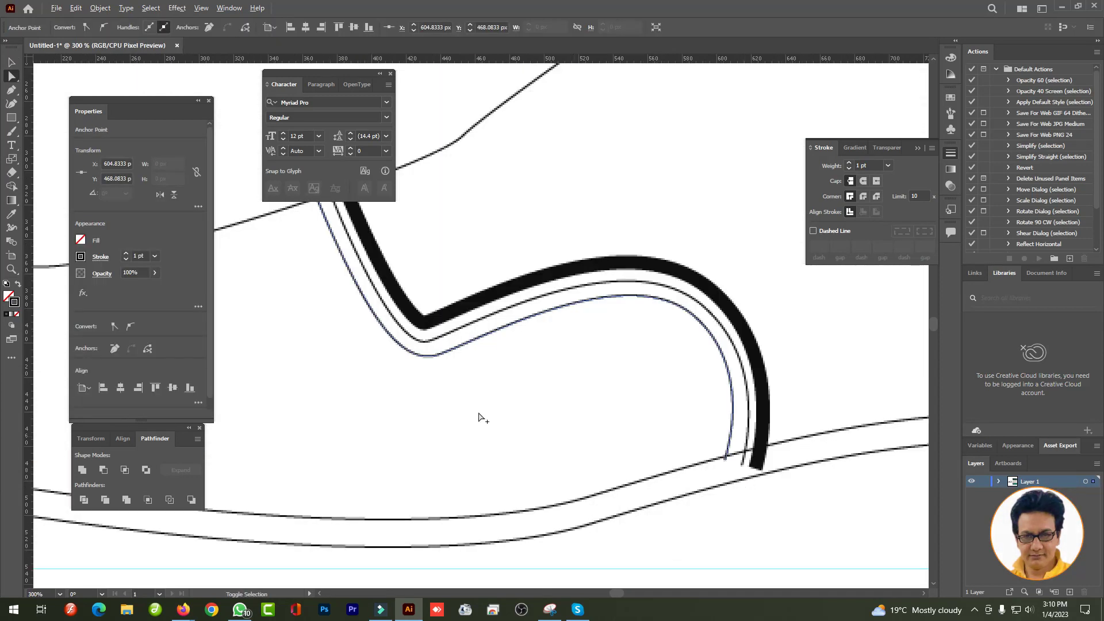
pyautogui.click(813, 230)
# - Convert the thick seam stroke into a filled outline with Outline Stroke
pyautogui.click(592, 323)
pyautogui.click(519, 317)
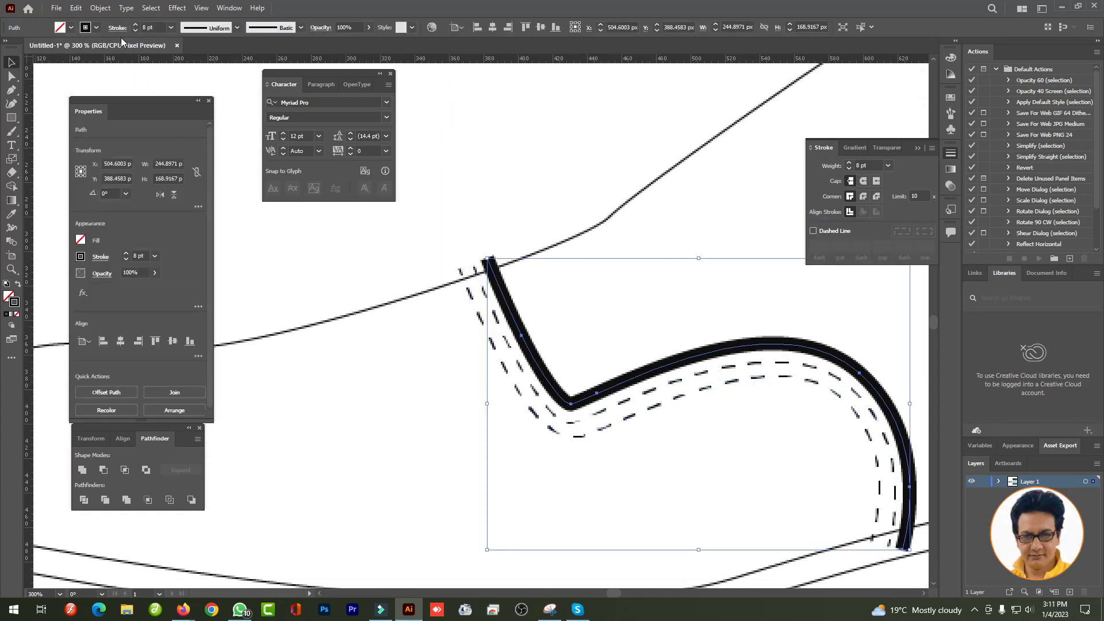
pyautogui.click(100, 8)
pyautogui.click(307, 312)
pyautogui.click(431, 258)
pyautogui.scroll(3, 612, 234)
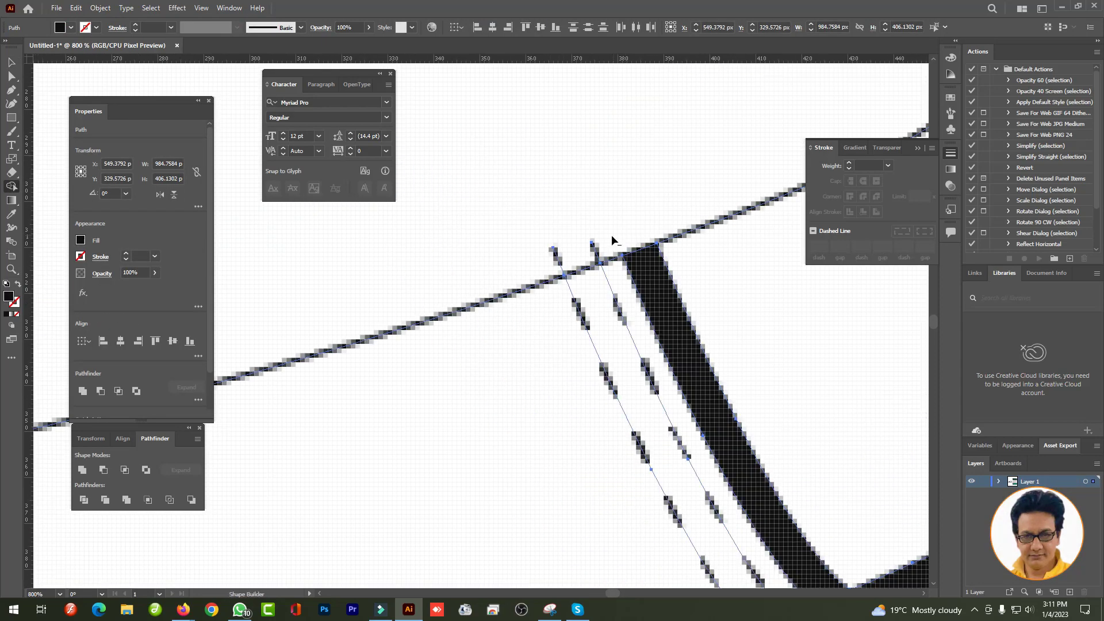
pyautogui.scroll(2, 667, 365)
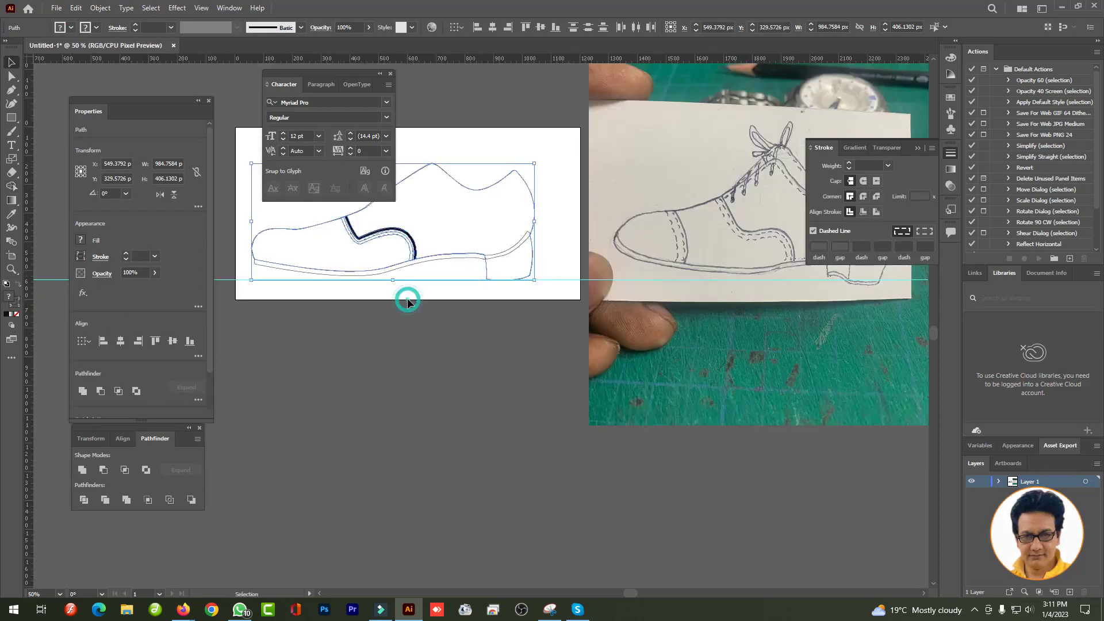
# - Pen-draw the toe-cap seam curving down to the sole
pyautogui.press('p')
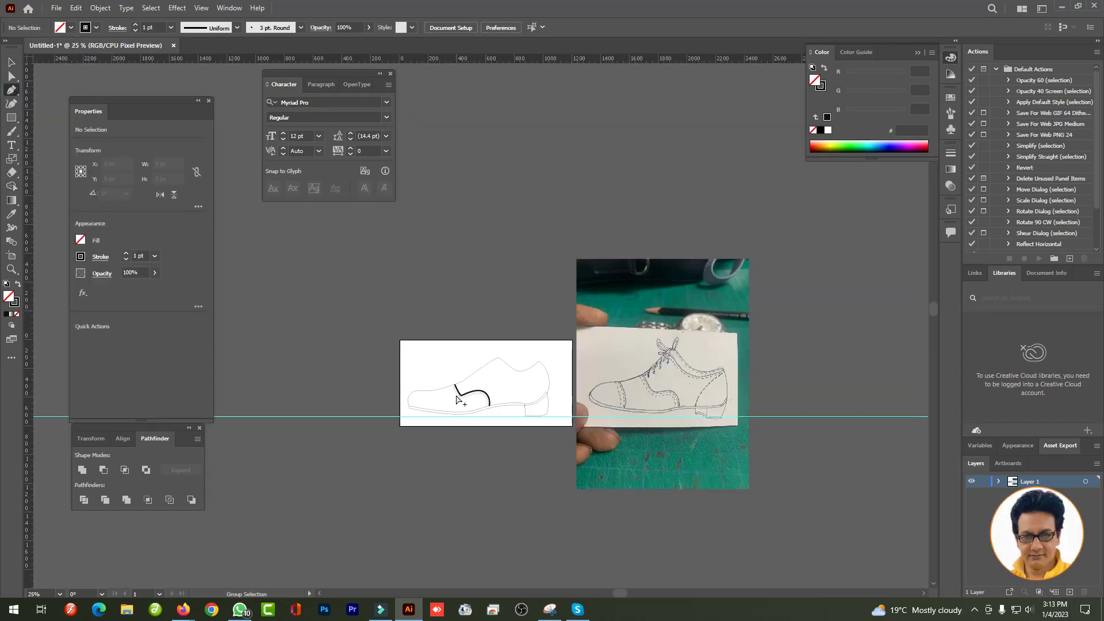
pyautogui.click(414, 385)
pyautogui.moveTo(423, 462); pyautogui.dragTo(411, 525)
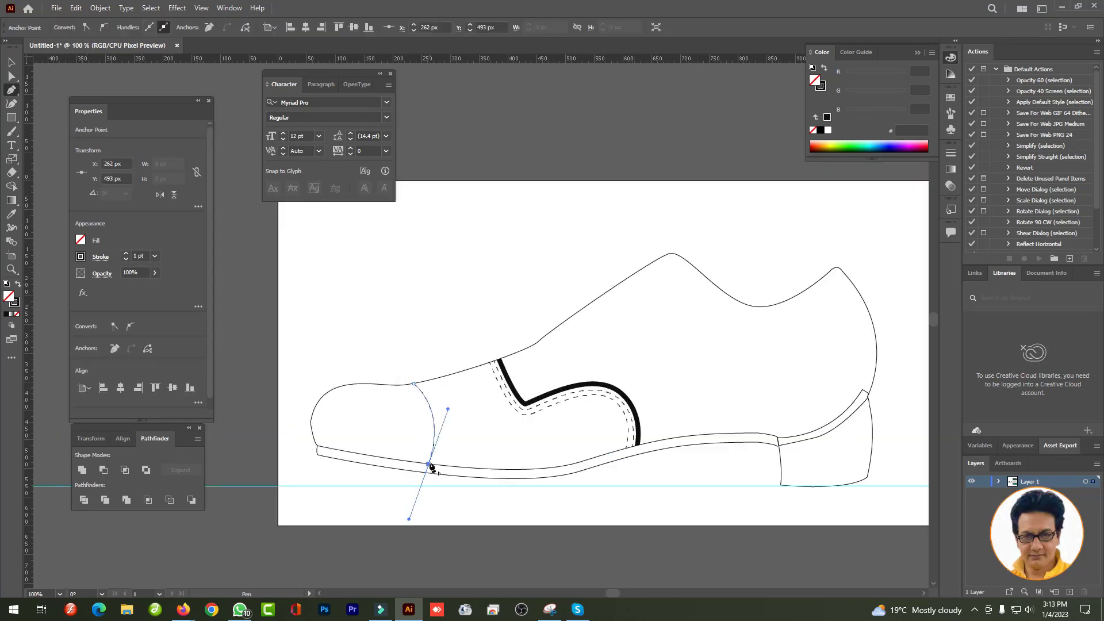
pyautogui.scroll(4, 422, 457)
pyautogui.press('v')
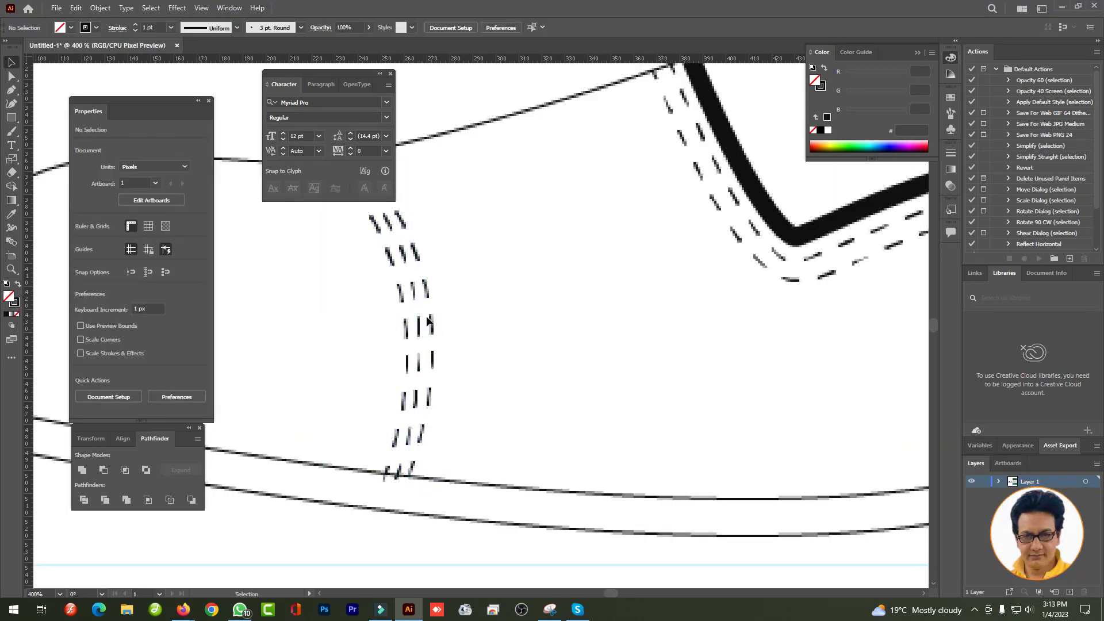
# - Raise the toe-cap curve's stroke weight to 5 pt
pyautogui.click(950, 153)
pyautogui.click(150, 28)
pyautogui.write('5')
pyautogui.press('Return')
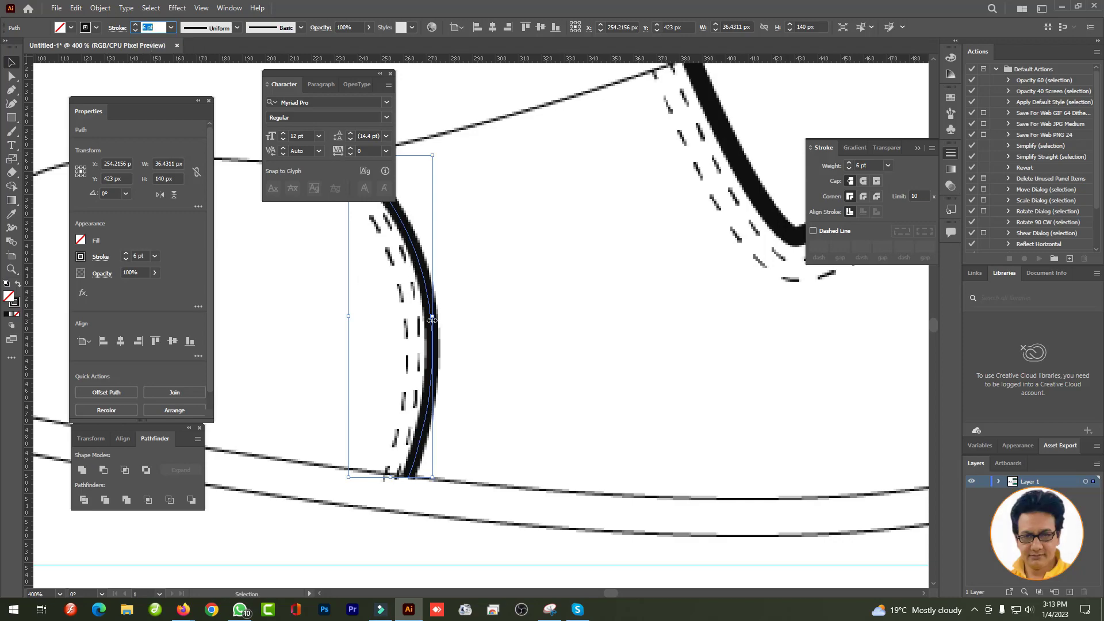
pyautogui.scroll(-1, 432, 320)
pyautogui.scroll(2, 424, 492)
# - Add the second toe-cap curve to the selection
pyautogui.hotkey('shift', 'm')
pyautogui.scroll(2, 419, 456)
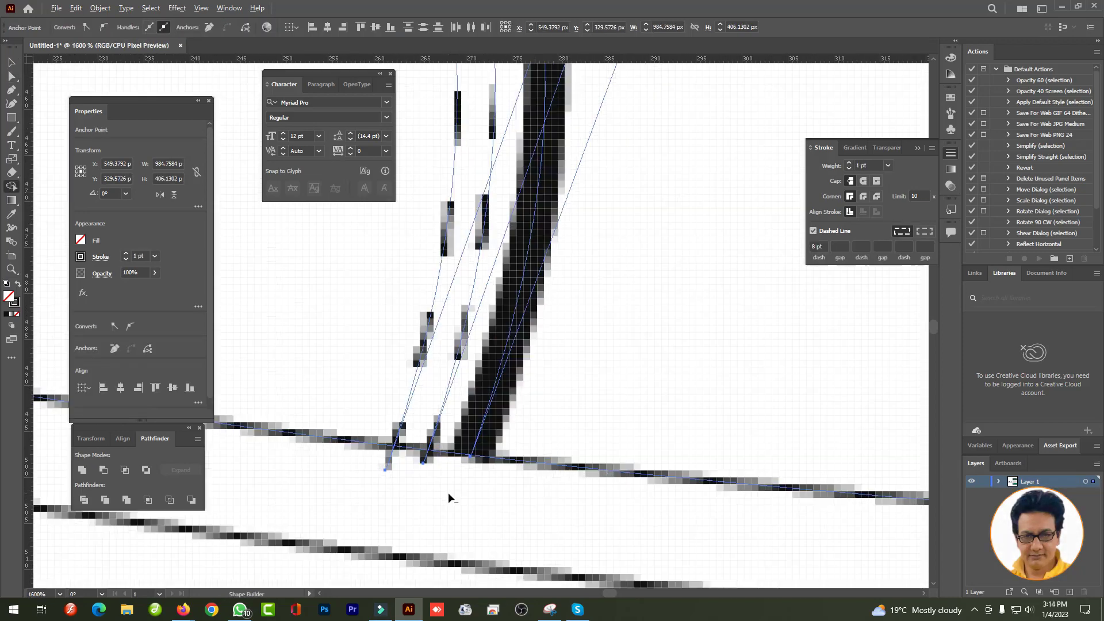
pyautogui.hscroll(-2, 577, 491)
pyautogui.scroll(-3, 643, 475)
pyautogui.scroll(3, 573, 185)
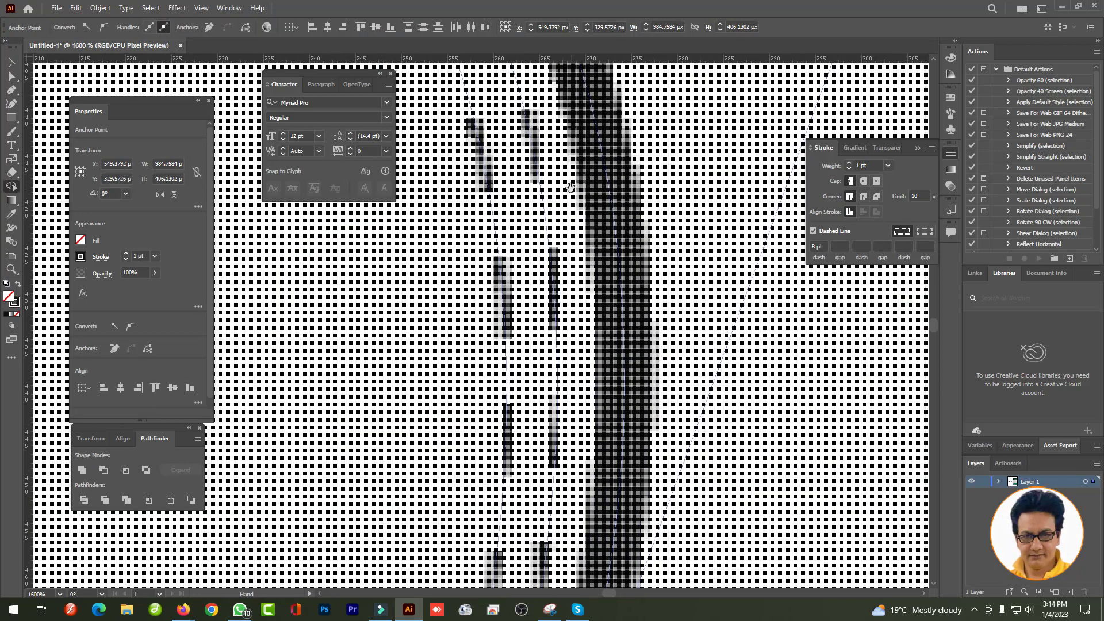
pyautogui.press('v')
pyautogui.hscroll(-2, 584, 288)
pyautogui.keyDown('shift'); pyautogui.click(582, 337); pyautogui.keyUp('shift')
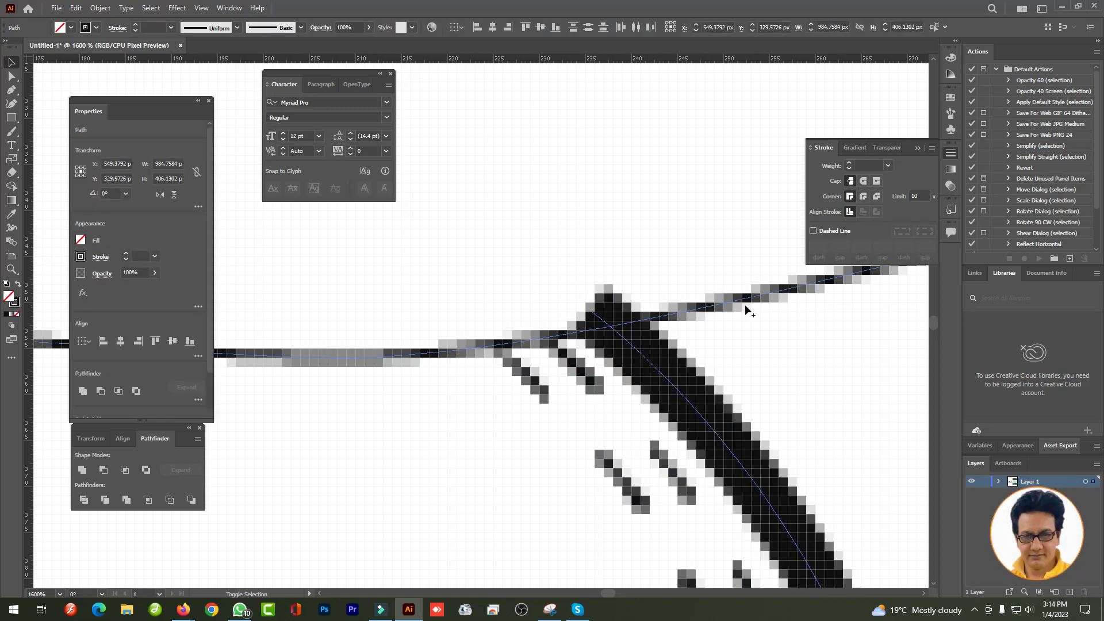
# - Convert the thick toe-cap curve into a filled outline with Outline Stroke
pyautogui.click(100, 7)
pyautogui.press('Escape')
pyautogui.press('v')
pyautogui.click(710, 371)
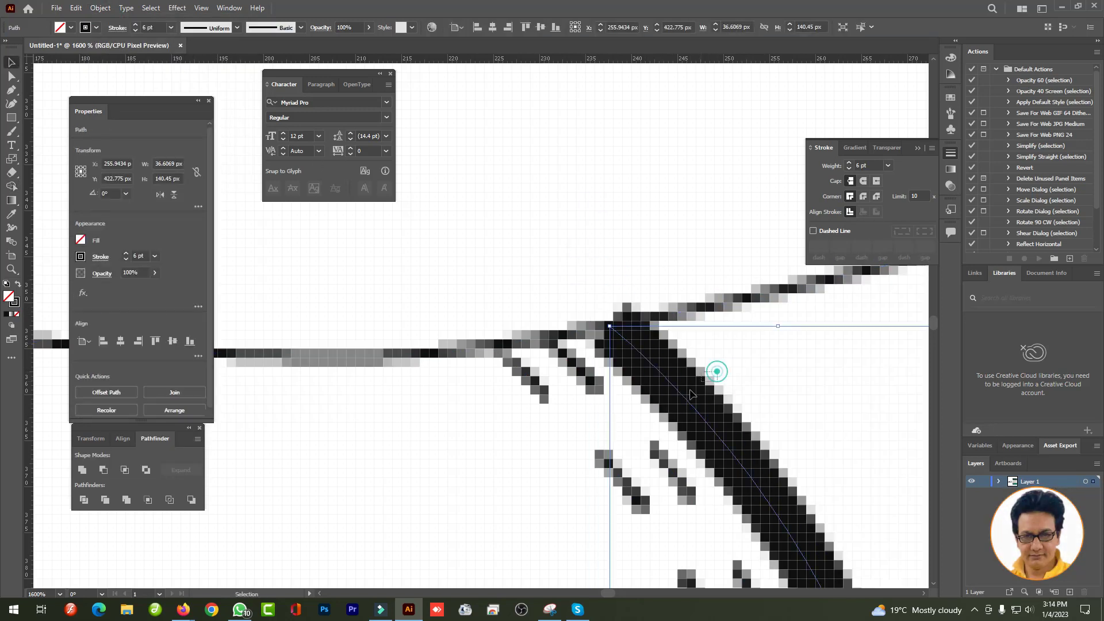
pyautogui.click(100, 8)
pyautogui.click(276, 311)
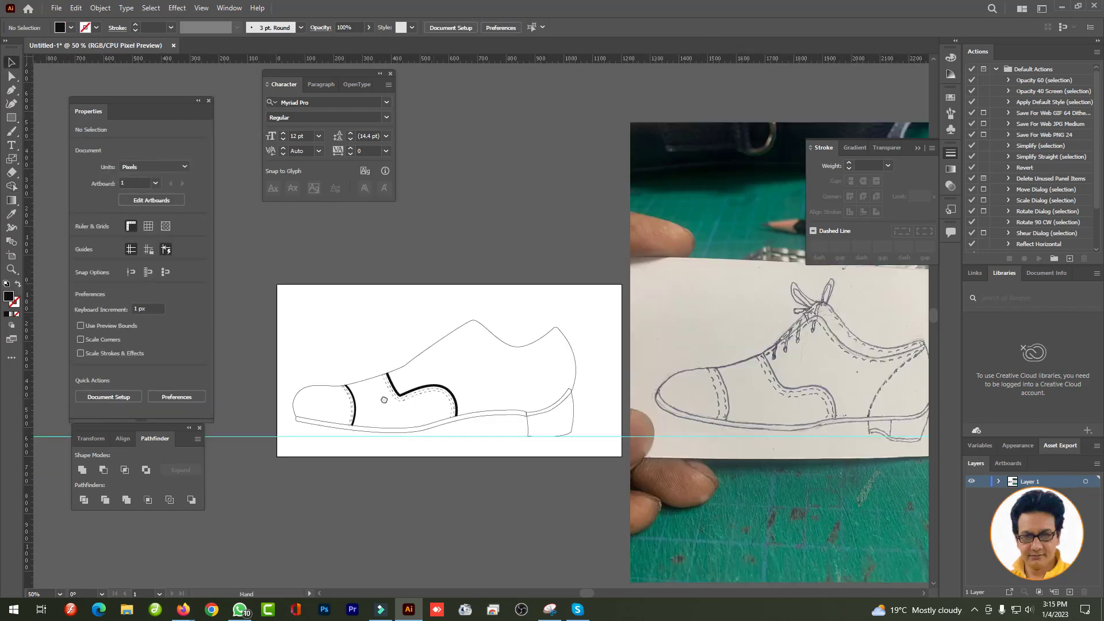
# - Pen-draw a black-stroked inner collar line from the tongue peak toward the heel top
pyautogui.scroll(2, 368, 303)
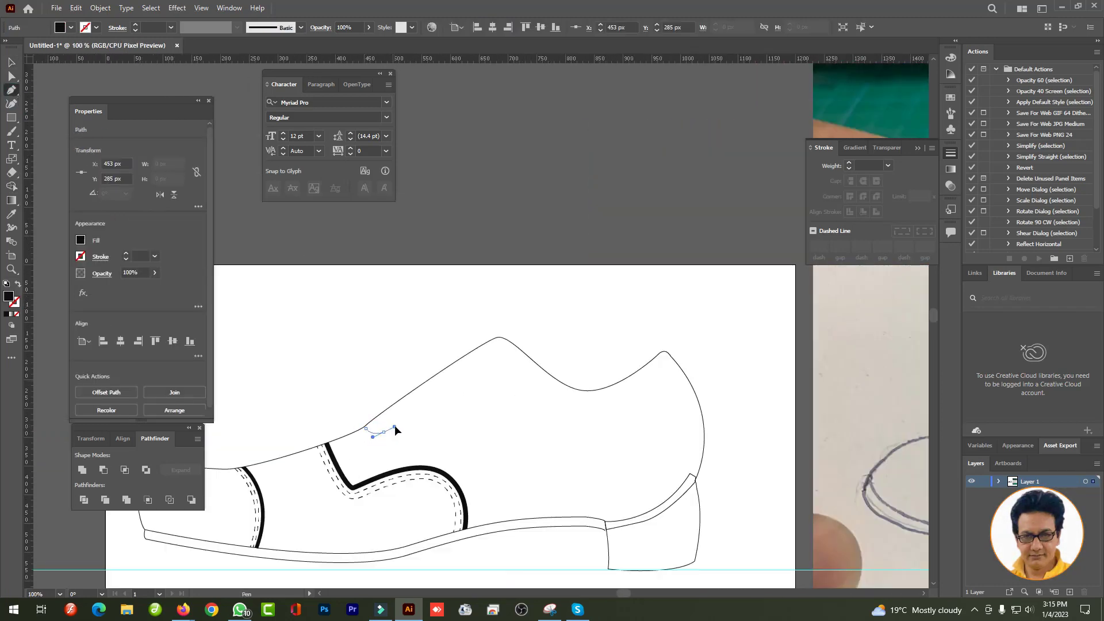
pyautogui.scroll(-1, 402, 434)
pyautogui.scroll(1, 413, 435)
pyautogui.click(408, 428)
pyautogui.moveTo(538, 357); pyautogui.dragTo(552, 358)
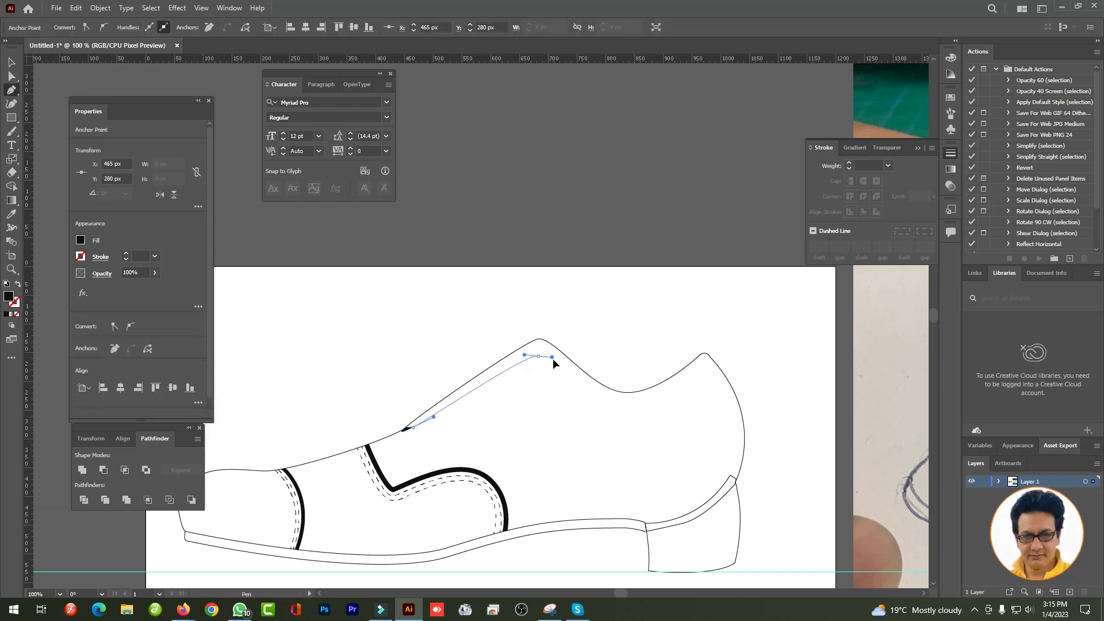
pyautogui.click(18, 284)
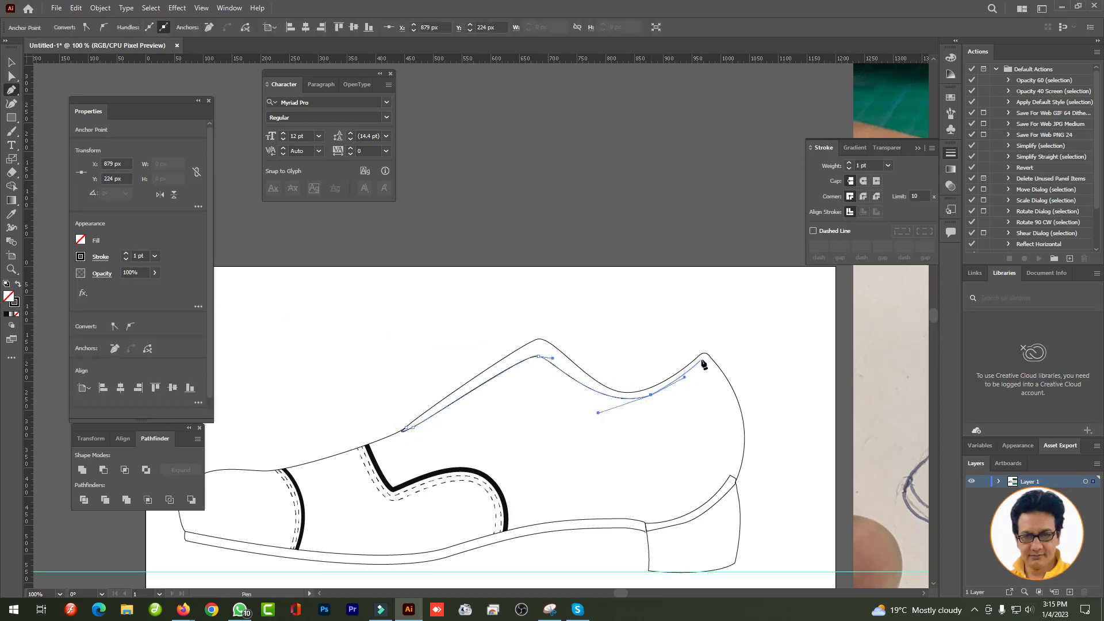
pyautogui.moveTo(702, 360); pyautogui.dragTo(709, 356)
pyautogui.scroll(4, 642, 350)
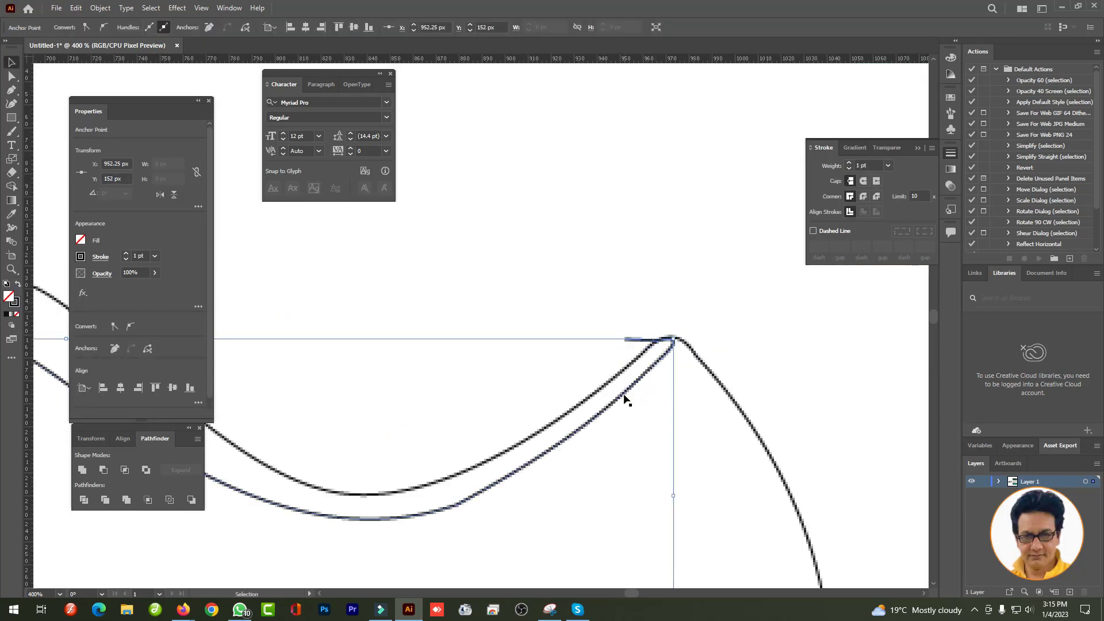
pyautogui.scroll(-2, 625, 399)
pyautogui.scroll(-1, 610, 391)
pyautogui.hotkey('ctrl', 'shift', 'a')
# - Draw a heel curve from the heel top down to the sole
pyautogui.scroll(-1, 601, 388)
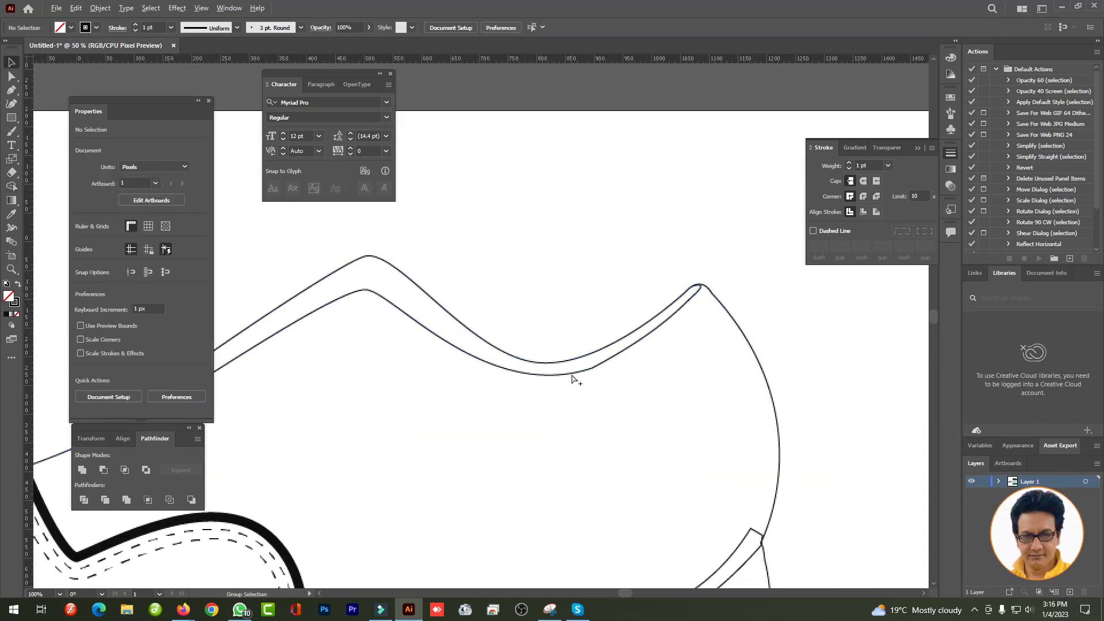
pyautogui.scroll(-2, 579, 365)
pyautogui.press('p')
pyautogui.click(471, 342)
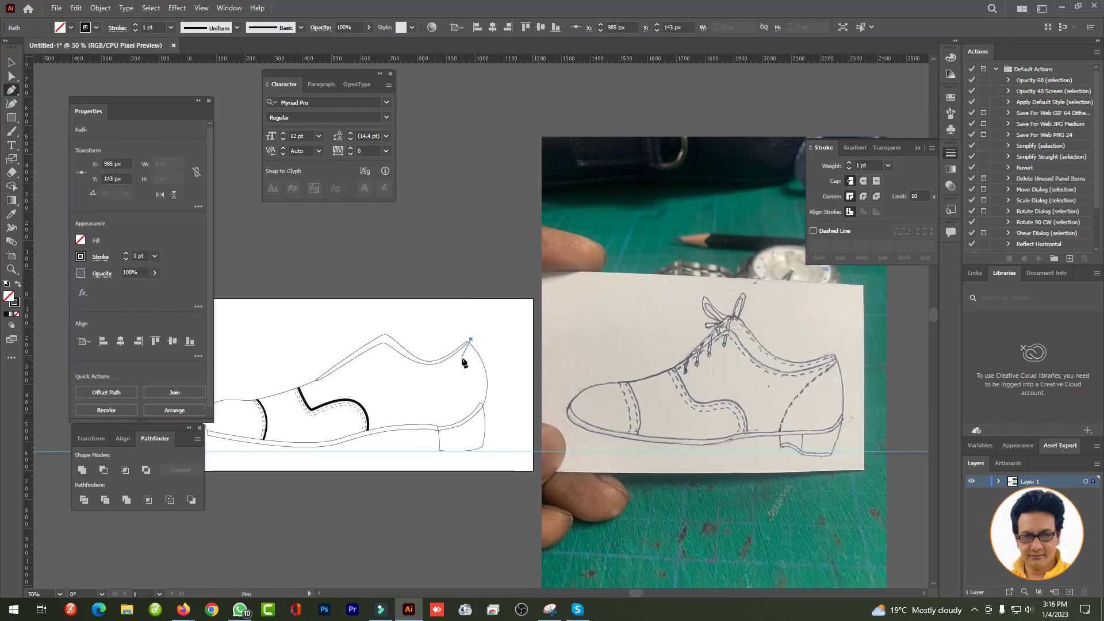
pyautogui.click(435, 426)
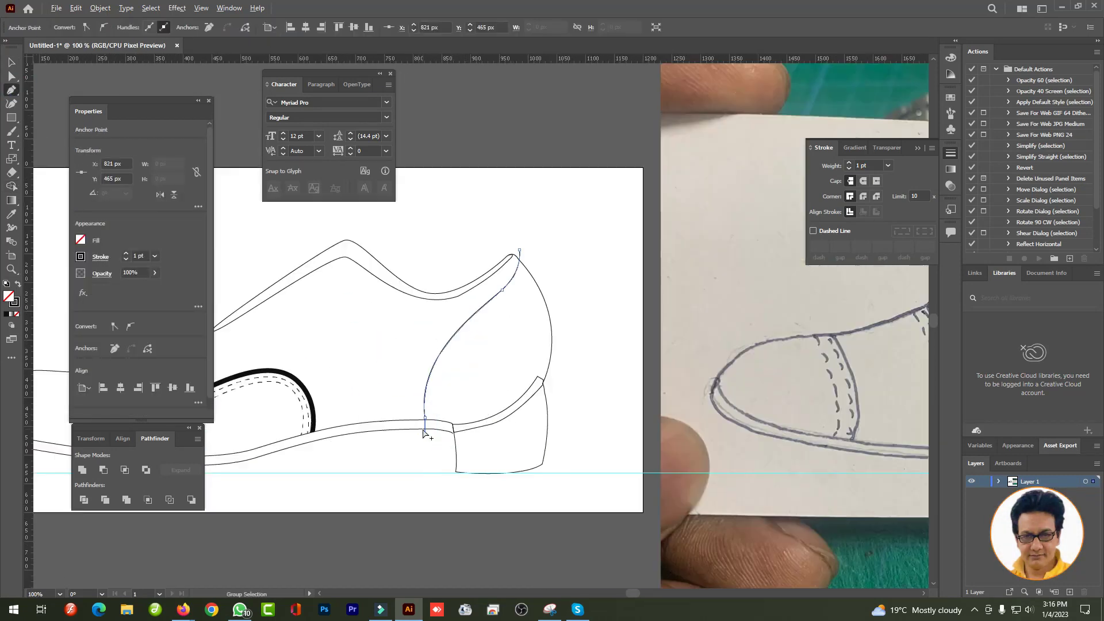
pyautogui.scroll(4, 423, 430)
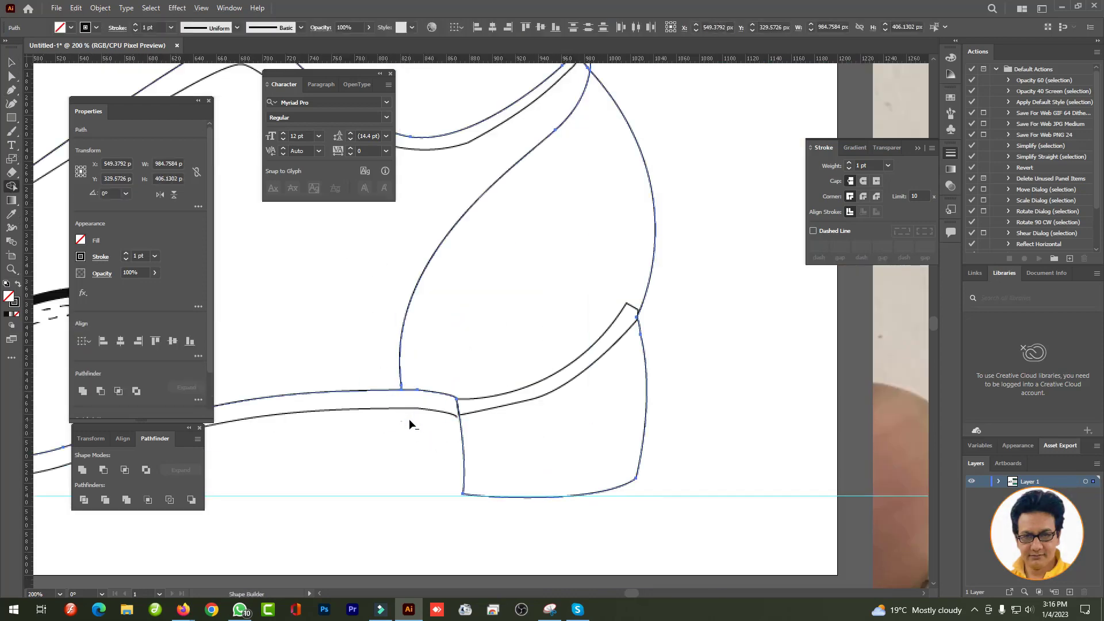
pyautogui.scroll(-4, 409, 419)
pyautogui.scroll(5, 563, 213)
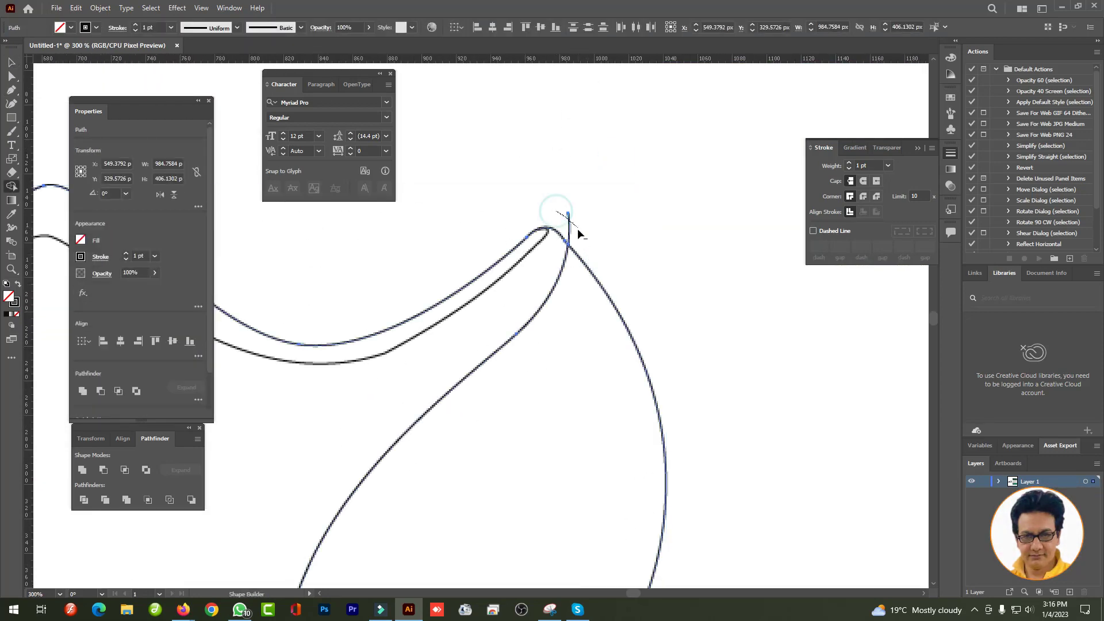
pyautogui.scroll(-5, 577, 229)
# - Make the heel curve a dashed line
pyautogui.click(521, 391)
pyautogui.scroll(5, 520, 391)
pyautogui.click(814, 230)
pyautogui.scroll(-5, 620, 397)
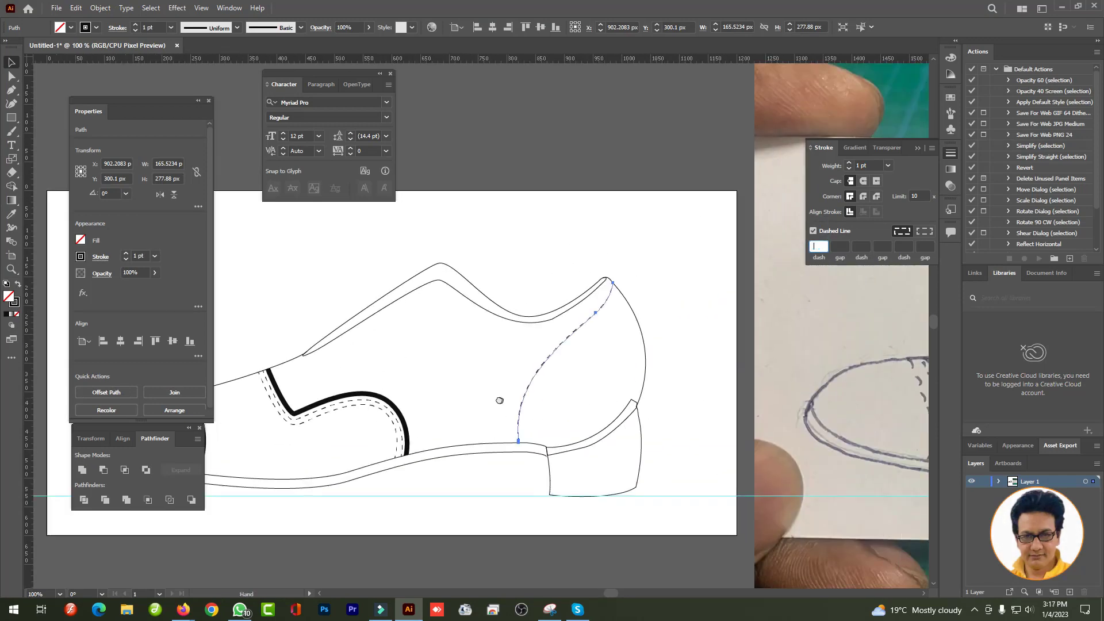
pyautogui.scroll(3, 620, 397)
pyautogui.scroll(-3, 621, 397)
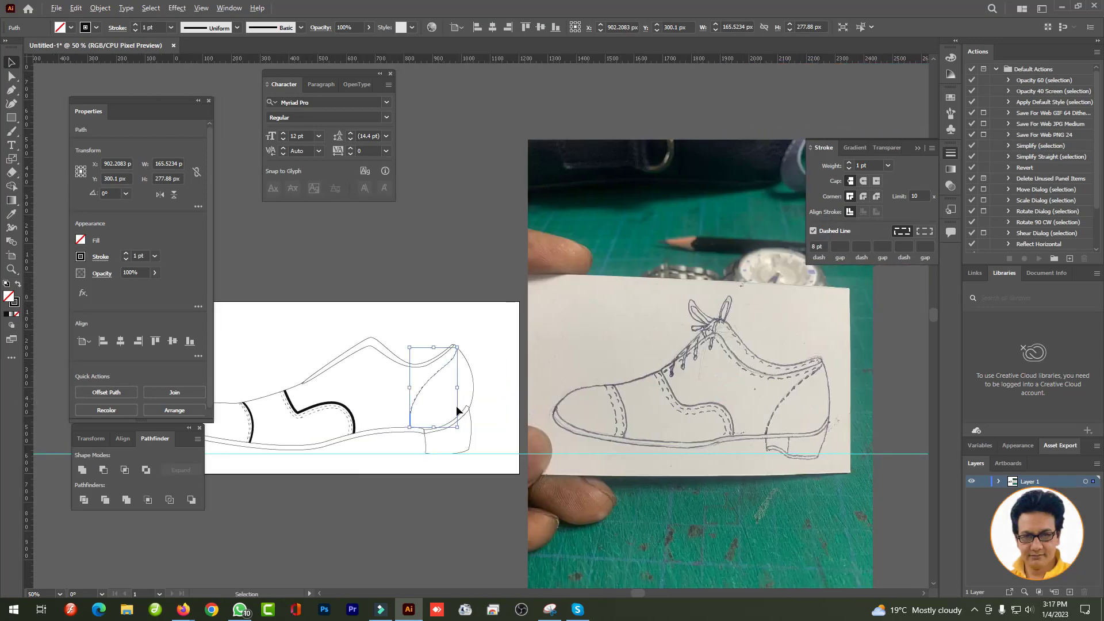
pyautogui.scroll(10, 468, 396)
# - Move the heel curve's top anchor to the collar corner and reshape the collar curve
pyautogui.press('a')
pyautogui.click(486, 392)
pyautogui.moveTo(486, 392); pyautogui.dragTo(572, 329)
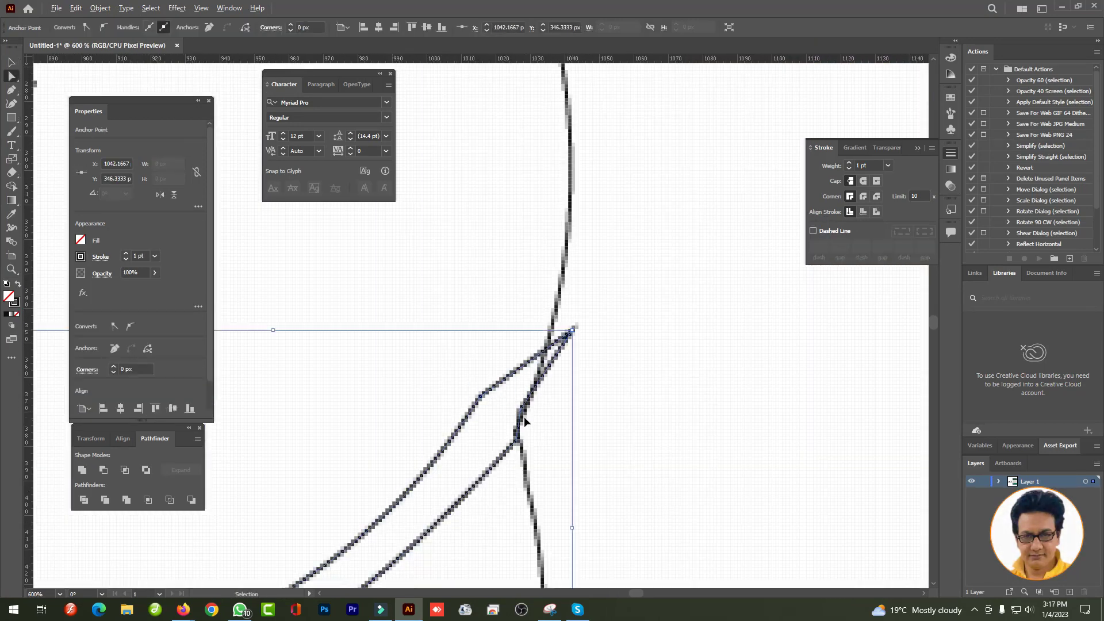
pyautogui.scroll(-2, 502, 433)
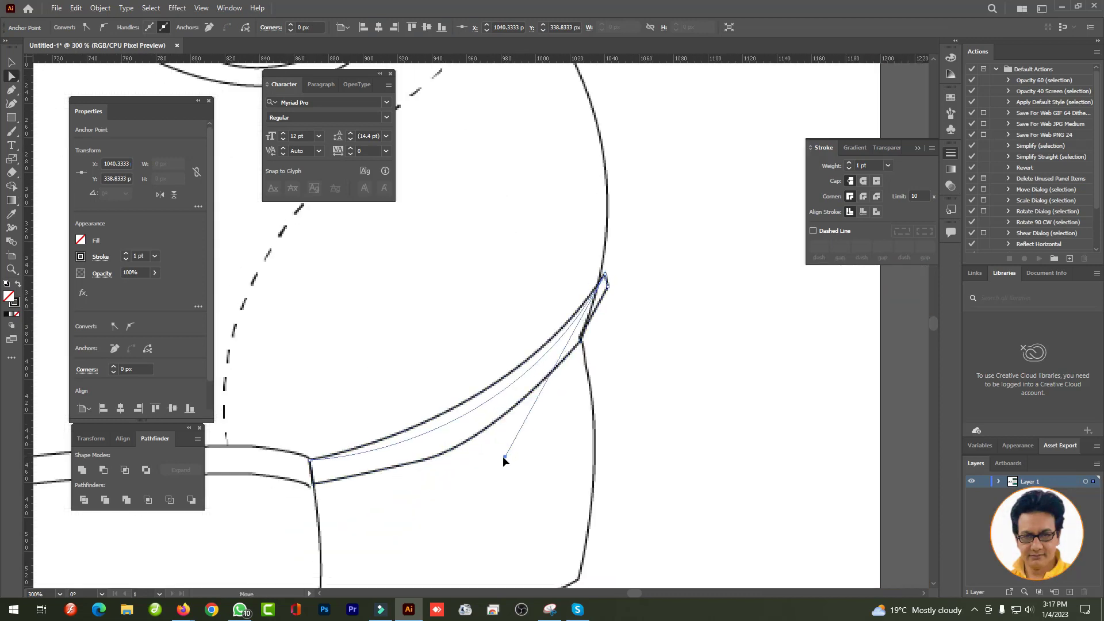
pyautogui.moveTo(412, 470); pyautogui.dragTo(440, 449)
pyautogui.moveTo(483, 440); pyautogui.dragTo(520, 425)
pyautogui.click(640, 267)
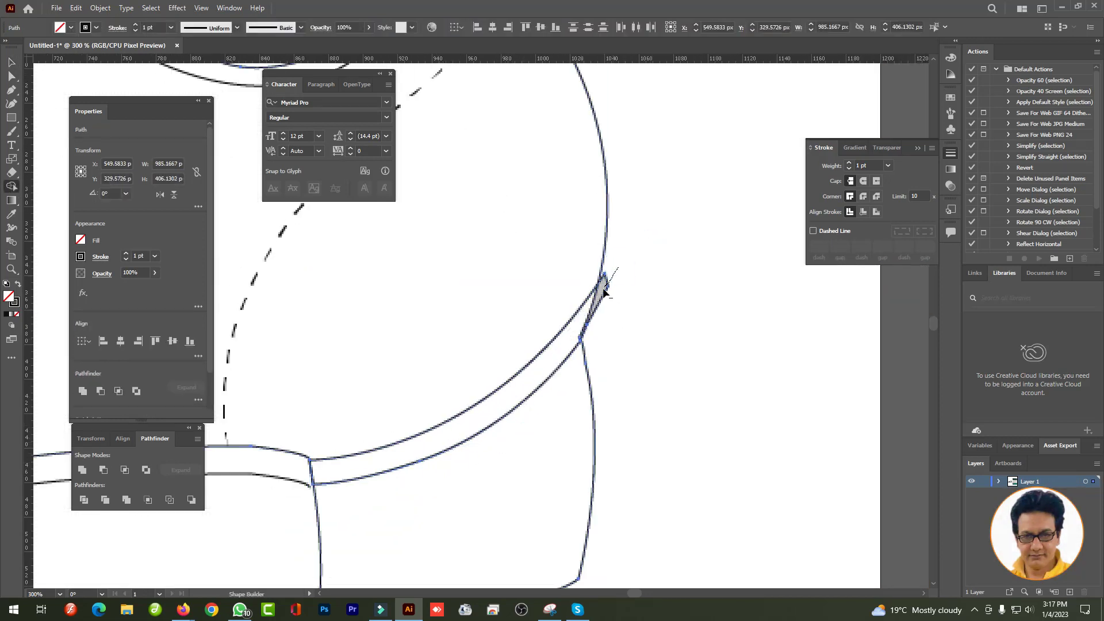
pyautogui.scroll(-5, 640, 267)
pyautogui.scroll(3, 575, 374)
pyautogui.moveTo(518, 373)
pyautogui.mouseDown()
pyautogui.moveTo(440, 407)
pyautogui.moveTo(561, 406)
pyautogui.mouseUp()
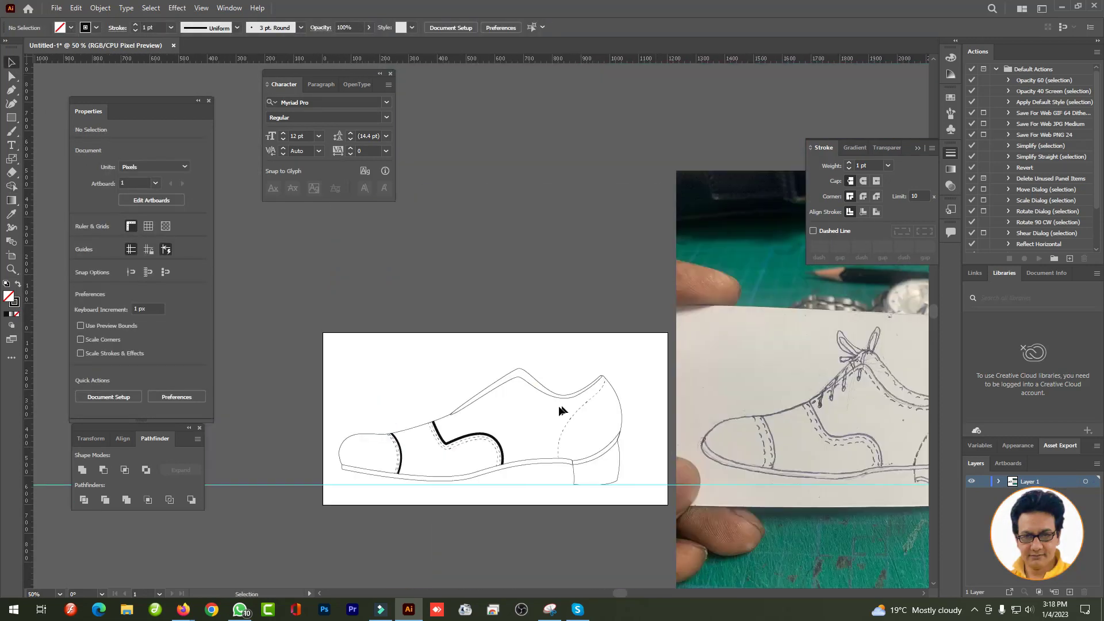
# - Draw a new stitch path following the shoe's collar opening
pyautogui.scroll(2, 756, 340)
pyautogui.click(741, 328)
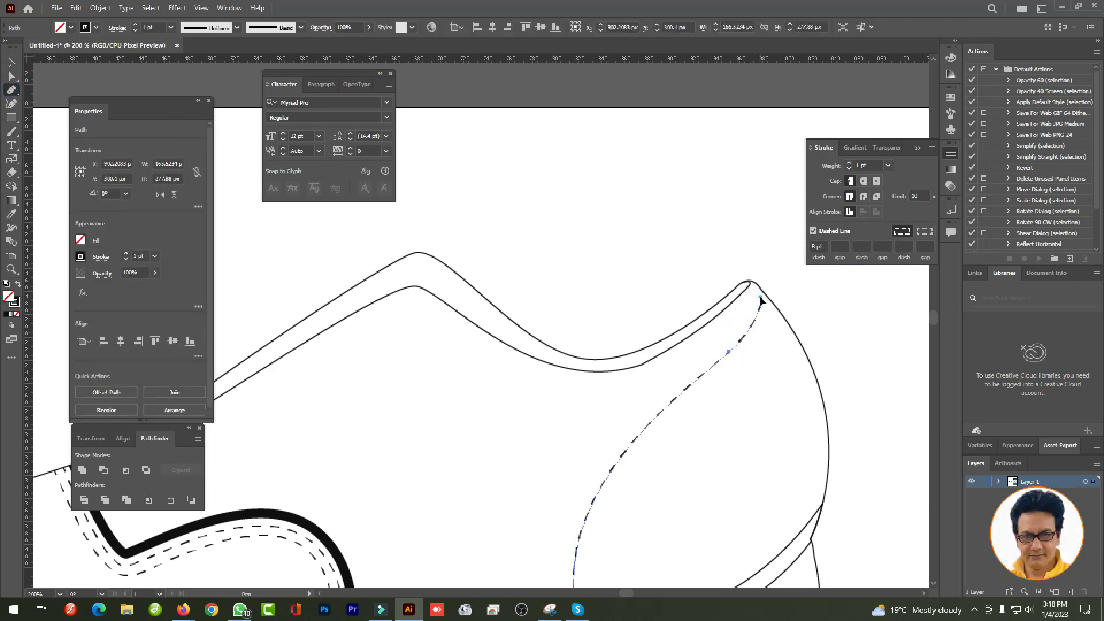
pyautogui.moveTo(541, 397); pyautogui.dragTo(557, 391)
pyautogui.hscroll(-5, 386, 309)
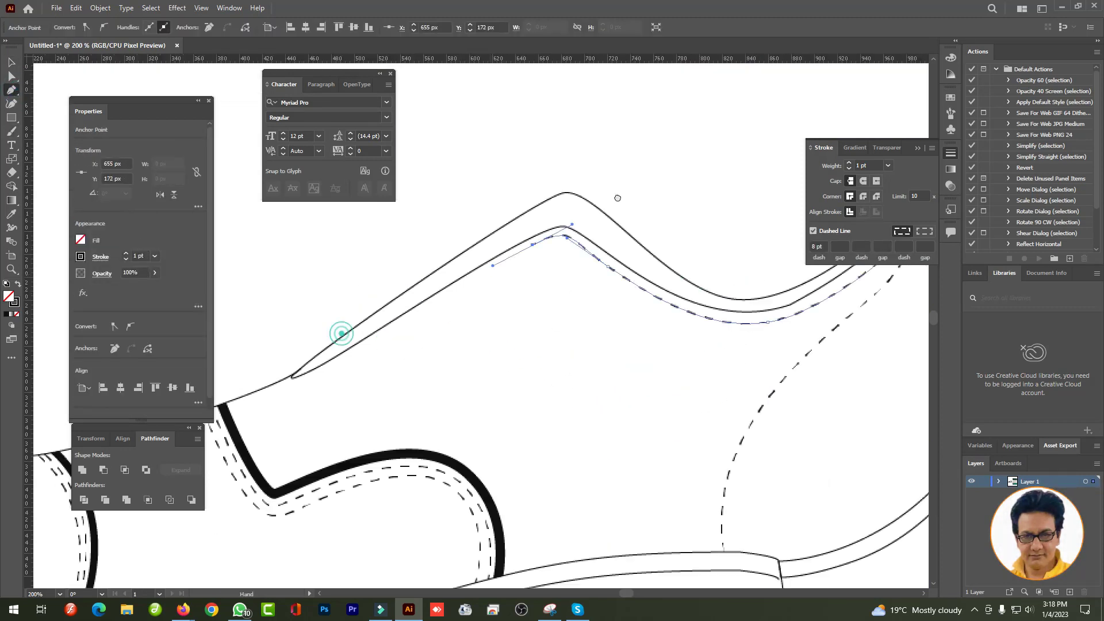
pyautogui.scroll(-2, 386, 309)
pyautogui.moveTo(489, 290); pyautogui.dragTo(467, 308)
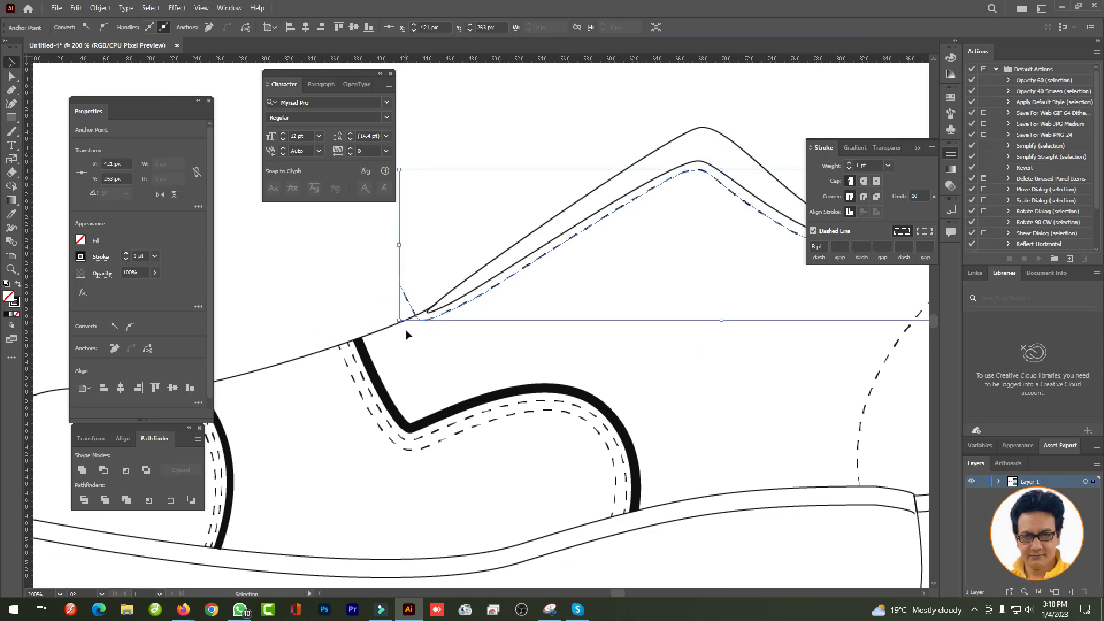
pyautogui.keyDown('ctrl'); pyautogui.click(387, 285); pyautogui.keyUp('ctrl')
pyautogui.scroll(-2, 402, 299)
pyautogui.hscroll(5, 451, 331)
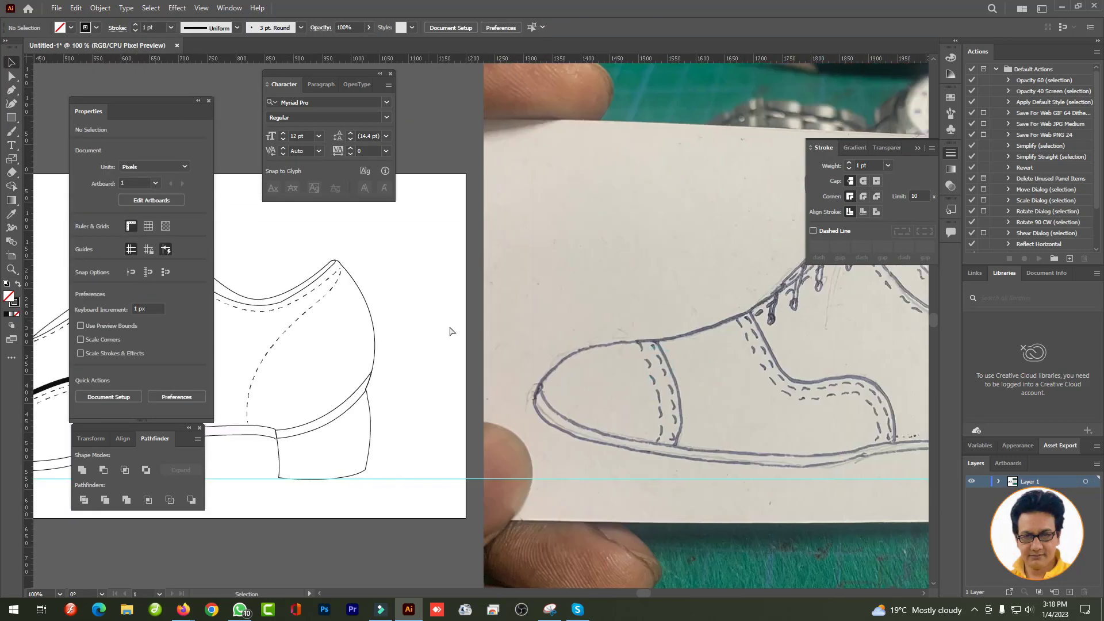
pyautogui.hscroll(-6, 451, 331)
# - Select the dashed stitch lines and thicken their stroke to 3 pt
pyautogui.click(615, 343)
pyautogui.click(572, 300)
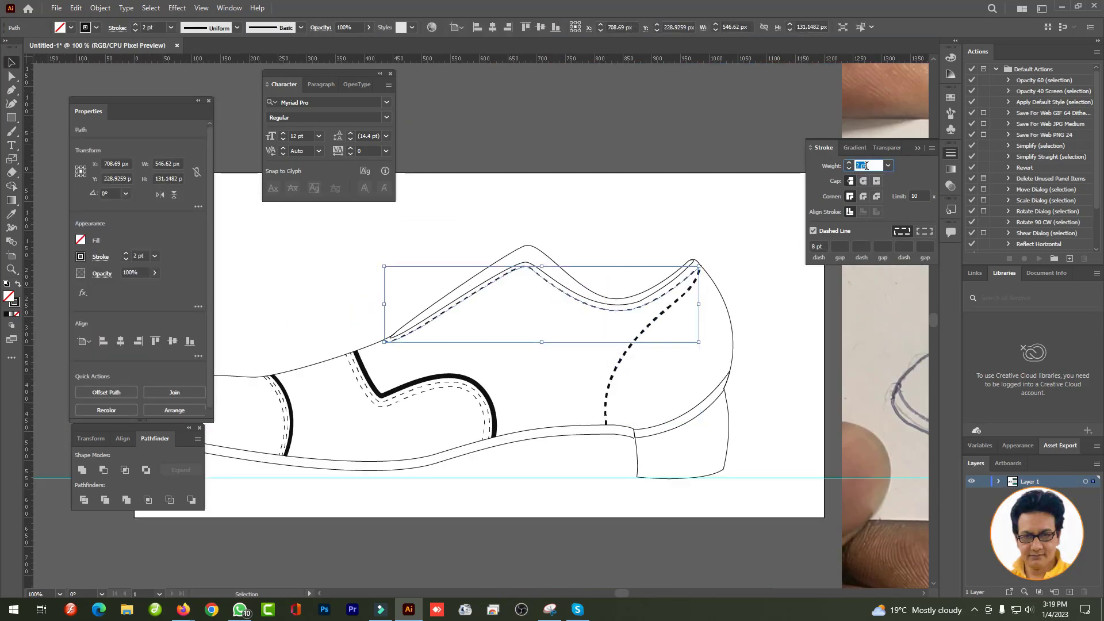
pyautogui.click(566, 375)
pyautogui.keyDown('alt'); pyautogui.scroll(3, 567, 375); pyautogui.keyUp('alt')
pyautogui.click(385, 354)
pyautogui.keyDown('alt'); pyautogui.scroll(-1, 519, 329); pyautogui.keyUp('alt')
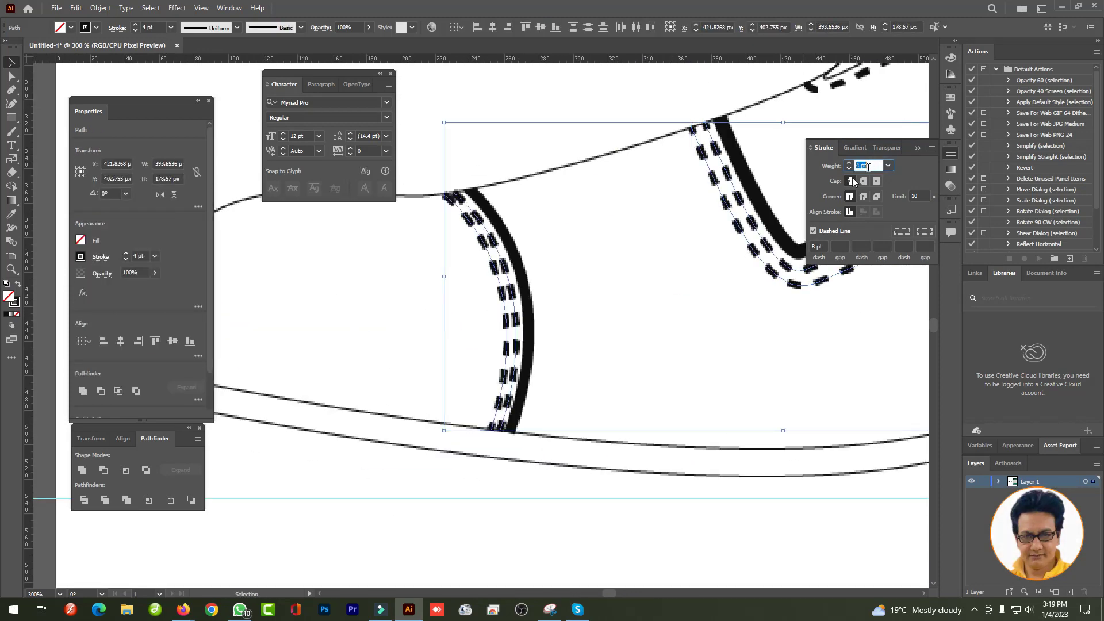
pyautogui.click(656, 265)
pyautogui.keyDown('alt'); pyautogui.scroll(-3, 657, 264); pyautogui.keyUp('alt')
pyautogui.keyDown('alt'); pyautogui.scroll(2, 701, 395); pyautogui.keyUp('alt')
pyautogui.keyDown('alt'); pyautogui.scroll(2, 701, 395); pyautogui.keyUp('alt')
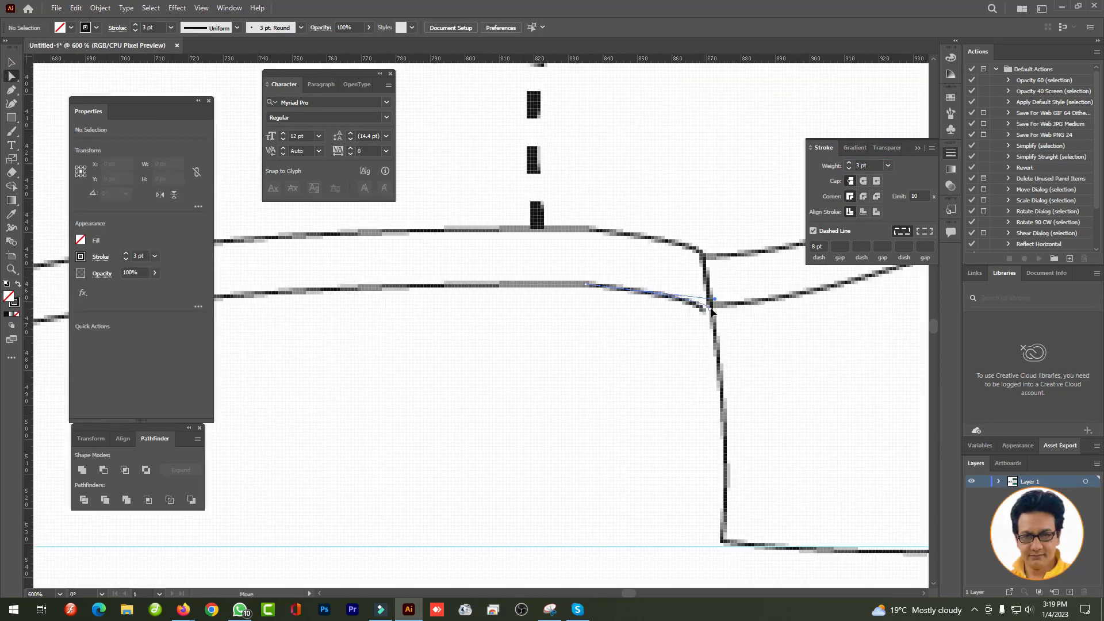
pyautogui.keyDown('alt'); pyautogui.scroll(-4, 437, 395); pyautogui.keyUp('alt')
pyautogui.keyDown('alt'); pyautogui.scroll(2, 472, 367); pyautogui.keyUp('alt')
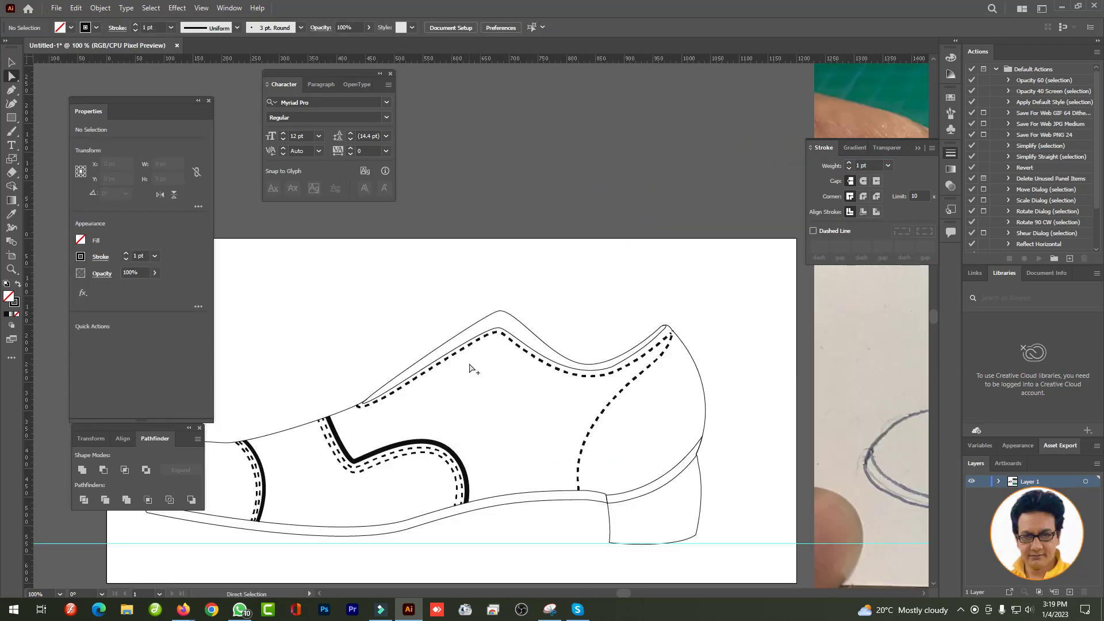
# - Pen-draw a curve around the lace panel and move its end onto the top line
pyautogui.click(517, 344)
pyautogui.moveTo(442, 387); pyautogui.dragTo(401, 414)
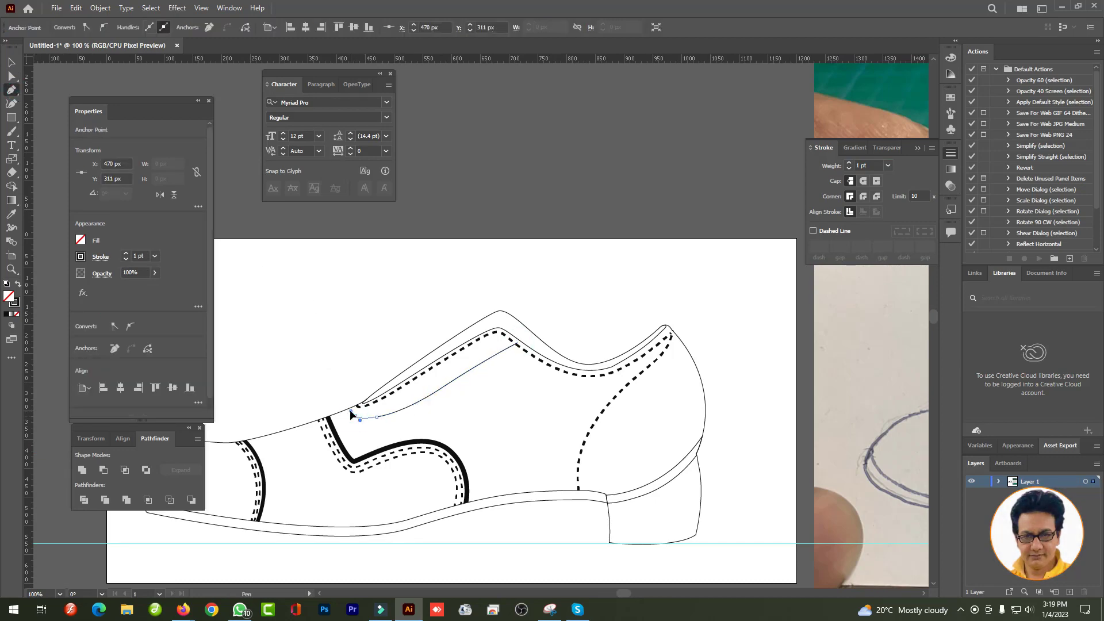
pyautogui.keyDown('alt'); pyautogui.scroll(3, 350, 412); pyautogui.keyUp('alt')
pyautogui.press('a')
pyautogui.click(308, 333)
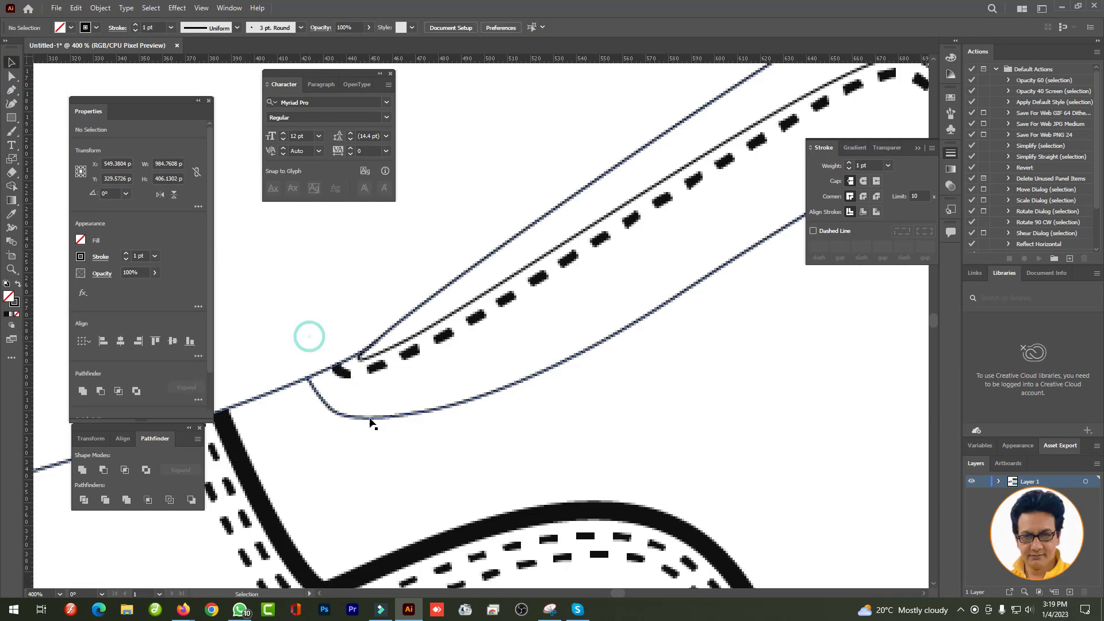
pyautogui.keyDown('alt'); pyautogui.scroll(-2, 661, 278); pyautogui.keyUp('alt')
pyautogui.keyDown('alt'); pyautogui.scroll(3, 573, 339); pyautogui.keyUp('alt')
pyautogui.moveTo(574, 339); pyautogui.dragTo(605, 321)
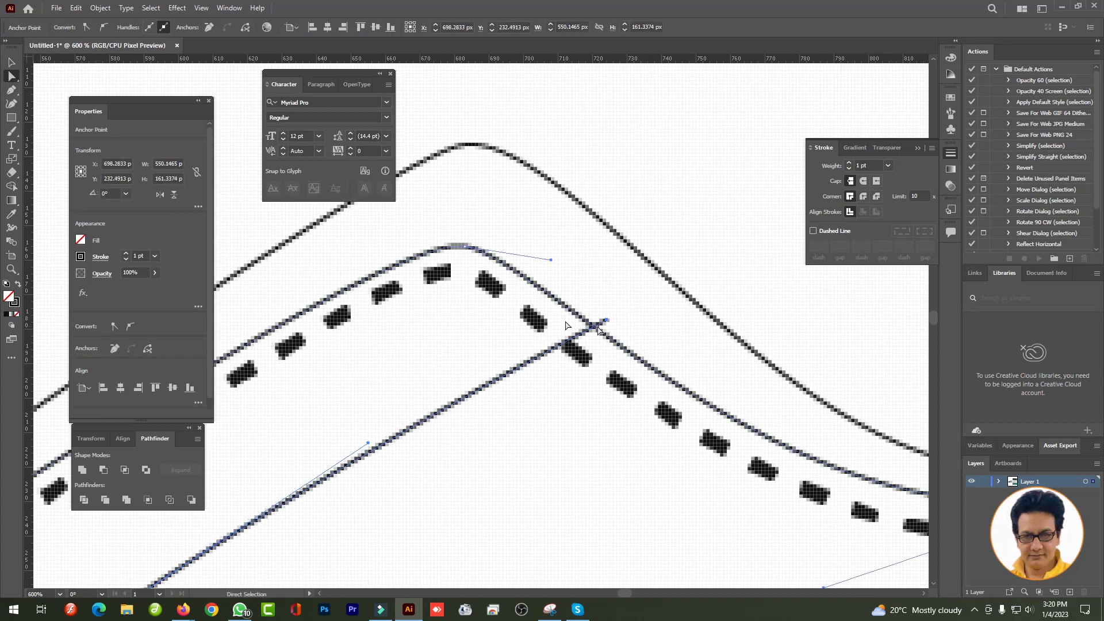
pyautogui.hotkey('ctrl', 'shift', 'a')
pyautogui.keyDown('alt'); pyautogui.scroll(-2, 520, 384); pyautogui.keyUp('alt')
# - Make a black compound-path ring from two small ellipses, tilted about 25.7°
pyautogui.press('l')
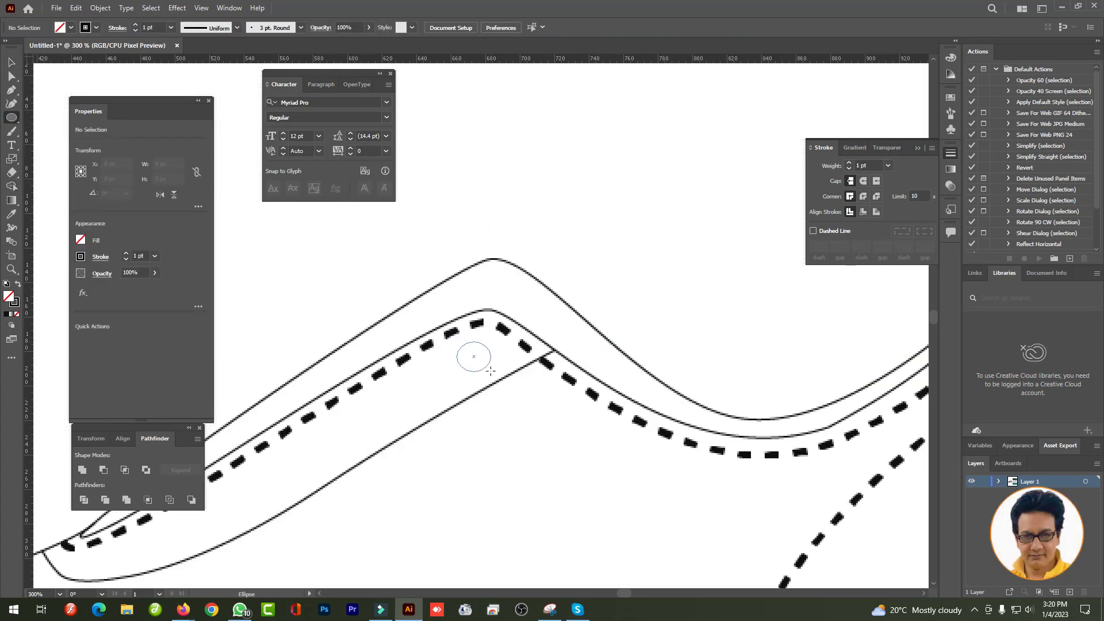
pyautogui.moveTo(491, 371); pyautogui.dragTo(487, 368)
pyautogui.press('v')
pyautogui.keyDown('alt'); pyautogui.scroll(4, 482, 347); pyautogui.keyUp('alt')
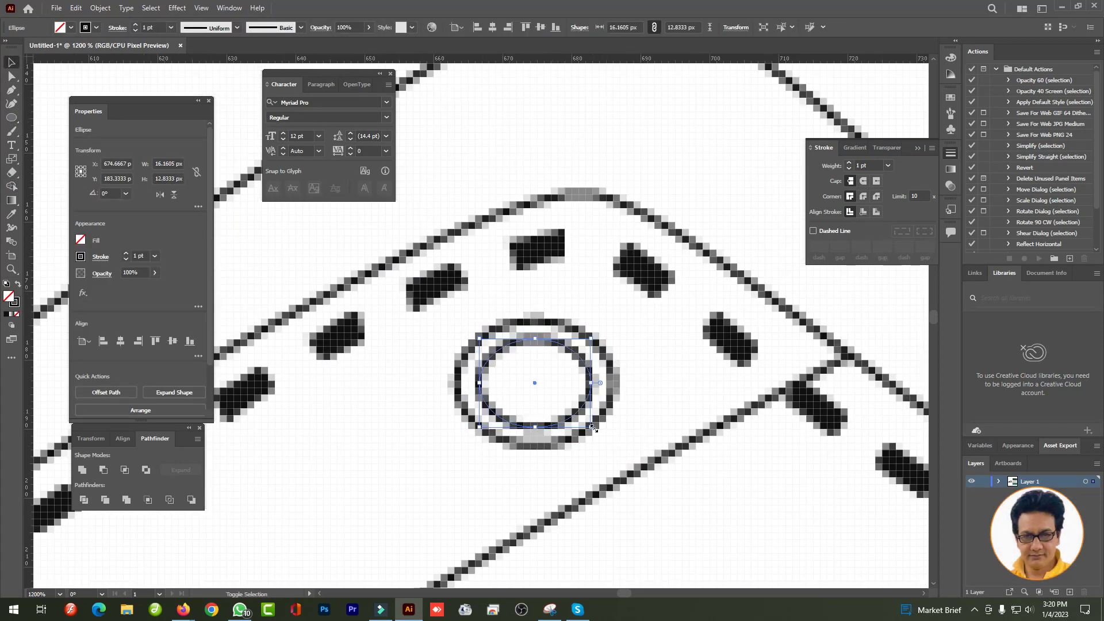
pyautogui.keyDown('shift'); pyautogui.click(460, 389); pyautogui.keyUp('shift')
pyautogui.hotkey('shift', 'x')
pyautogui.hotkey('ctrl', '8')
pyautogui.press('r')
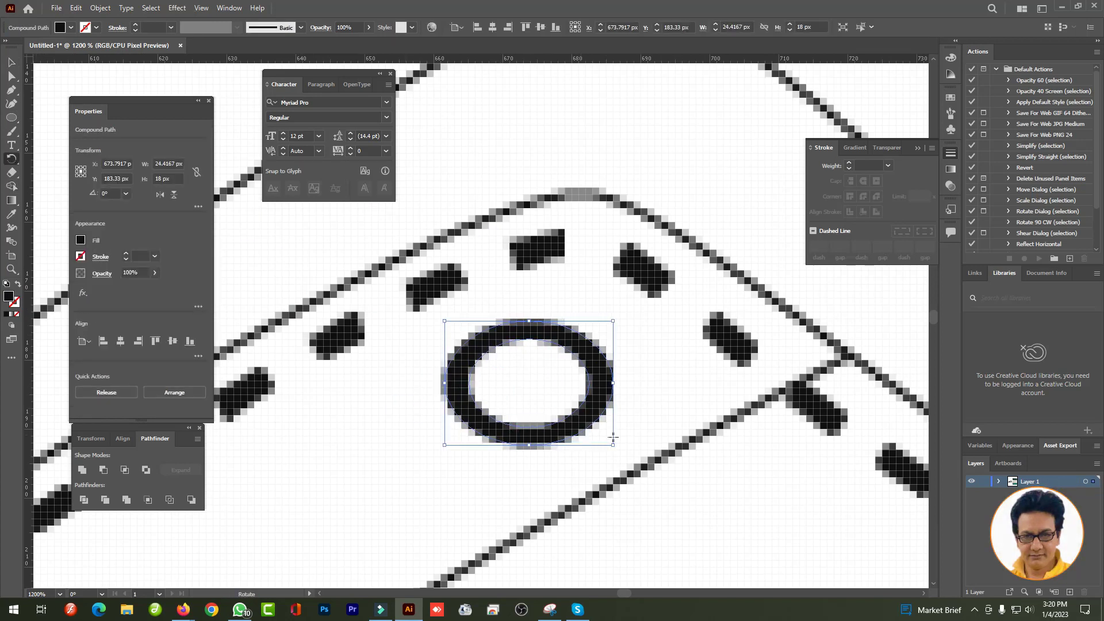
pyautogui.moveTo(613, 437); pyautogui.dragTo(629, 394)
pyautogui.keyDown('alt'); pyautogui.scroll(-3, 530, 394); pyautogui.keyUp('alt')
pyautogui.press('v')
# - Recolour the ring grey, group it, and Alt-drag a copy to the next eyelet
pyautogui.keyDown('alt'); pyautogui.scroll(-3, 513, 353); pyautogui.keyUp('alt')
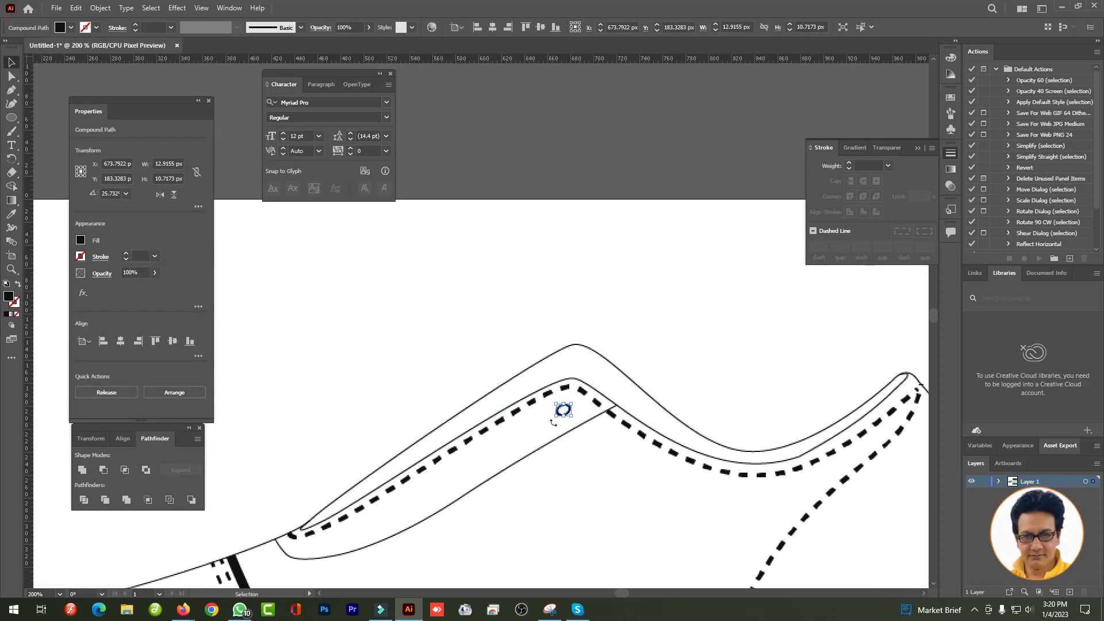
pyautogui.keyDown('alt'); pyautogui.scroll(3, 533, 387); pyautogui.keyUp('alt')
pyautogui.keyDown('alt'); pyautogui.scroll(2, 533, 388); pyautogui.keyUp('alt')
pyautogui.hotkey('ctrl', 'shift', 'a')
pyautogui.hotkey('ctrl', 'z')
pyautogui.hotkey('ctrl', 'z')
pyautogui.hotkey('ctrl', 'z')
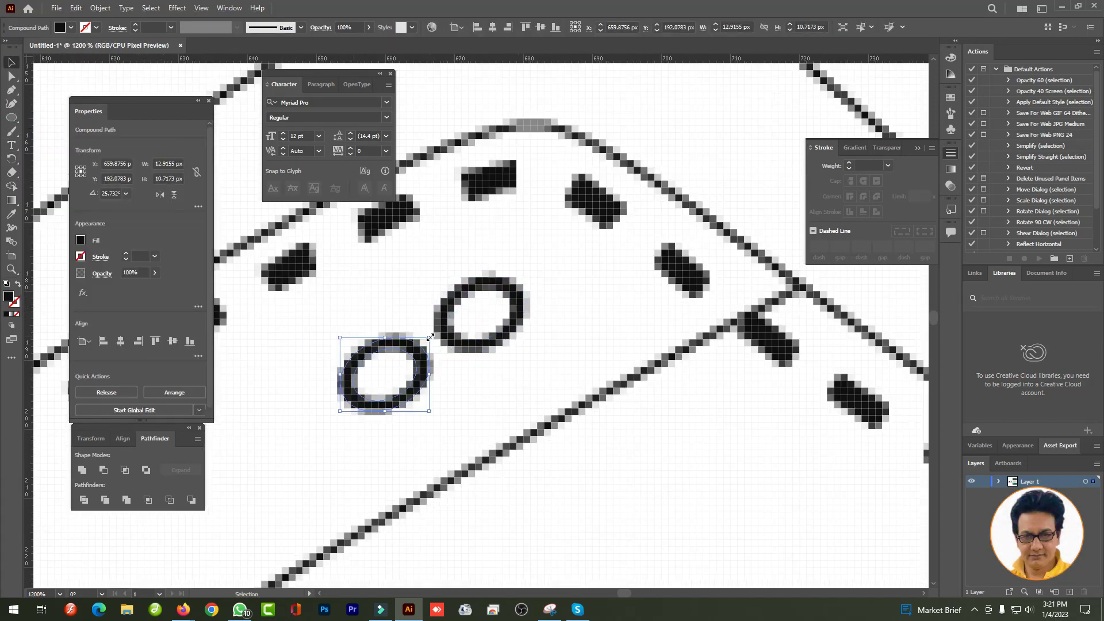
pyautogui.hotkey('ctrl', 'z')
pyautogui.hotkey('ctrl', 'shift', 'z')
pyautogui.hotkey('ctrl', 'shift', 'z')
pyautogui.hotkey('ctrl', 'shift', 'z')
pyautogui.doubleClick(9, 297)
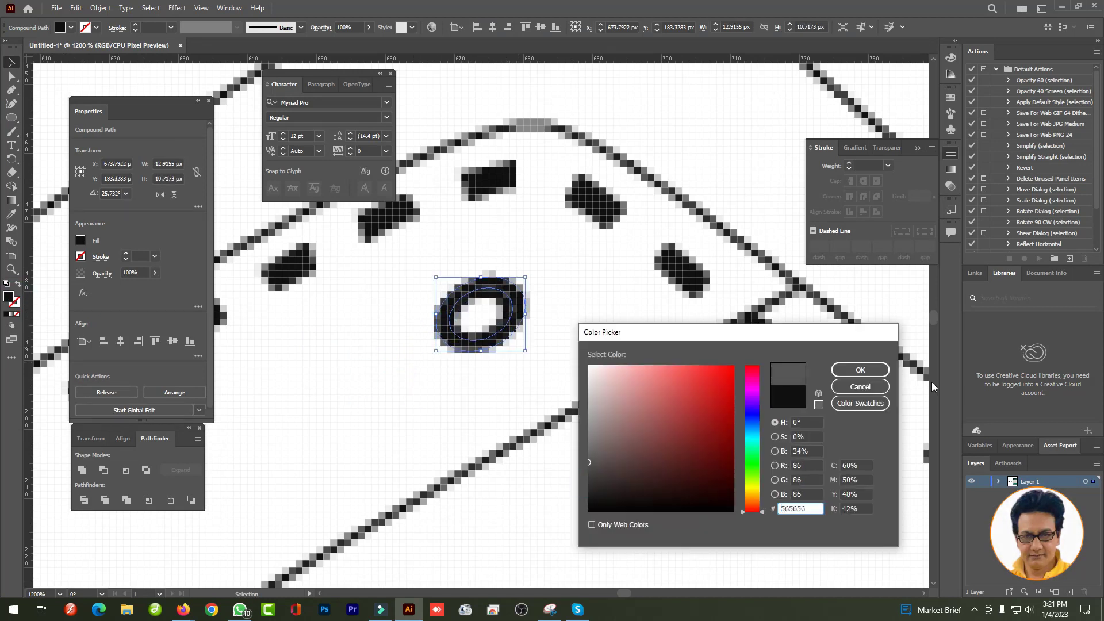
pyautogui.press('Return')
pyautogui.hotkey('ctrl', 'g')
pyautogui.keyDown('alt'); pyautogui.scroll(-3, 546, 340); pyautogui.keyUp('alt')
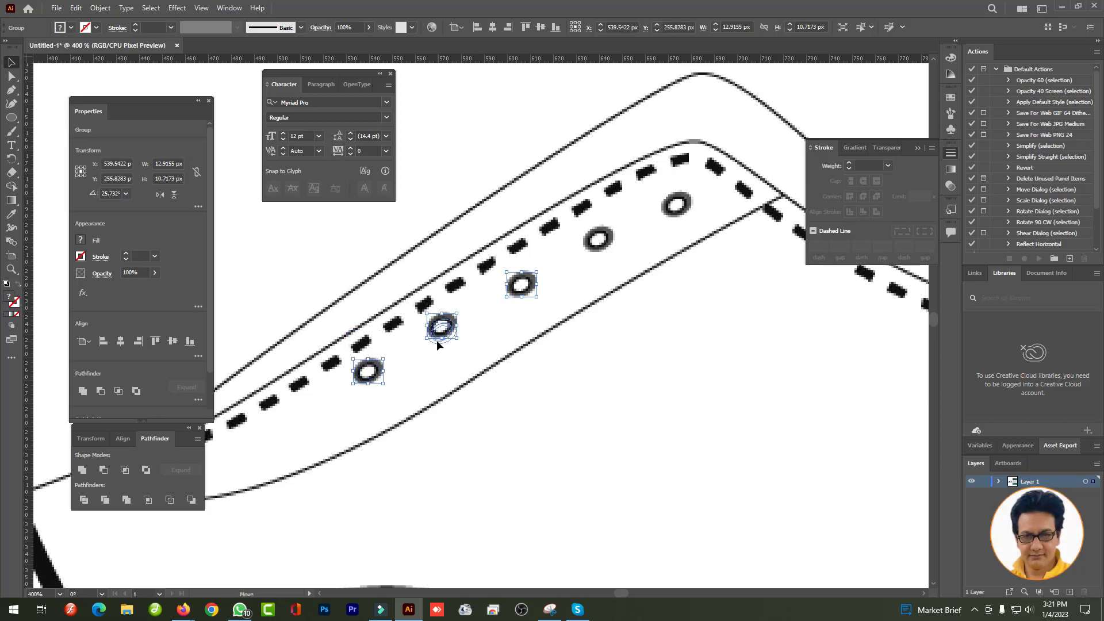
pyautogui.moveTo(437, 343); pyautogui.dragTo(590, 324)
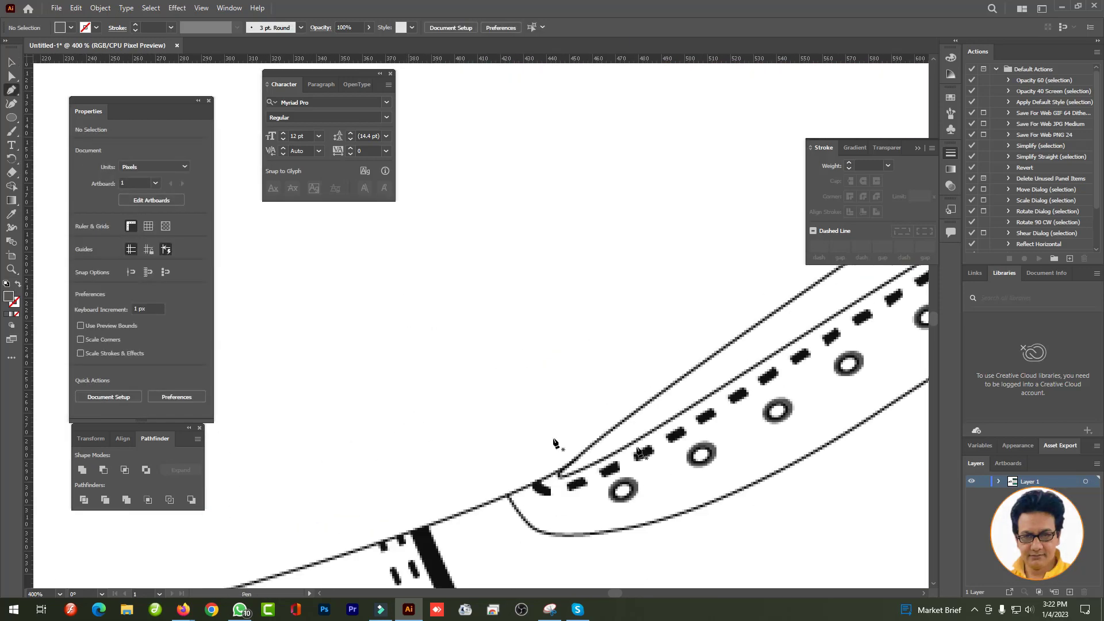
# - Trace a filled lace arch over the first eyelet and tilt it about 13°
pyautogui.hotkey('ctrl', '+')
pyautogui.doubleClick(8, 296)
pyautogui.click(853, 371)
pyautogui.scroll(2, 633, 497)
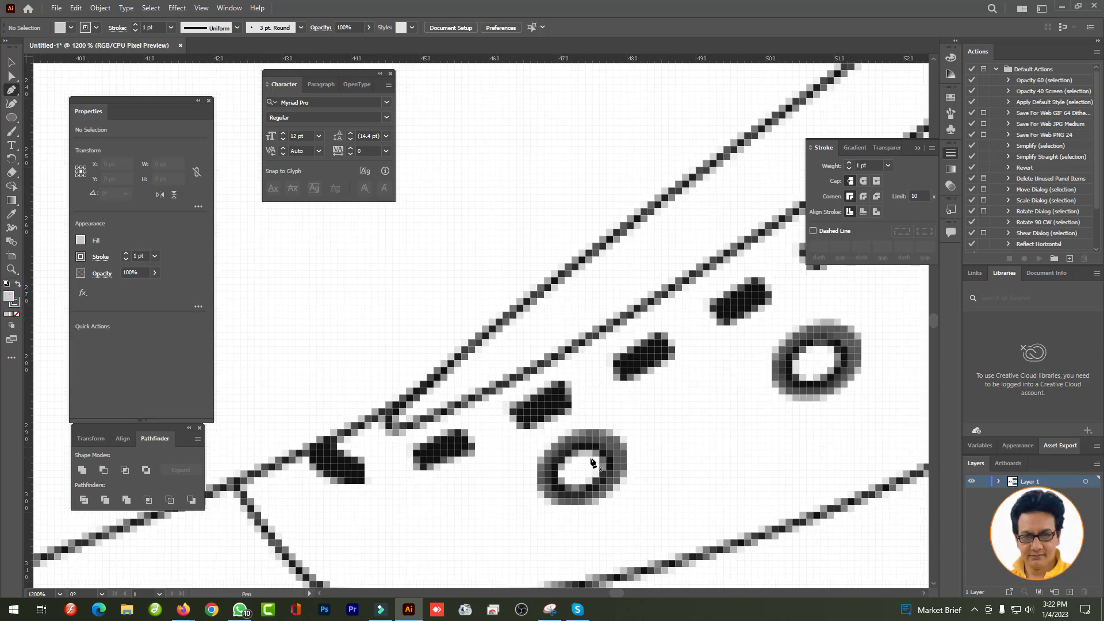
pyautogui.click(563, 463)
pyautogui.click(575, 472)
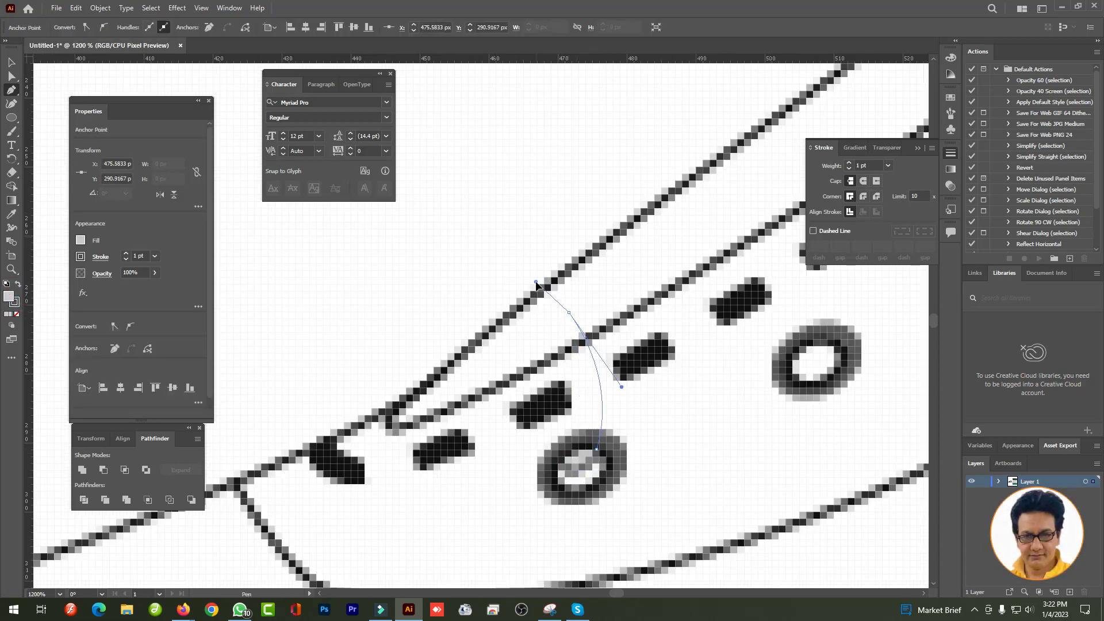
pyautogui.click(473, 340)
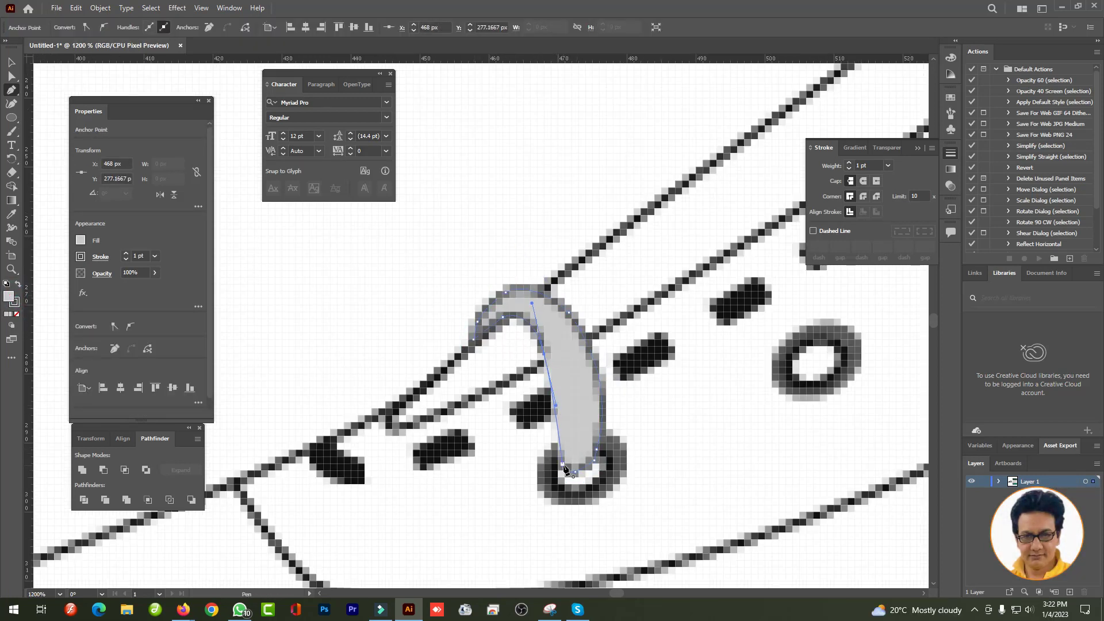
pyautogui.click(569, 437)
pyautogui.hotkey('ctrl', '-')
pyautogui.hotkey('ctrl', '-')
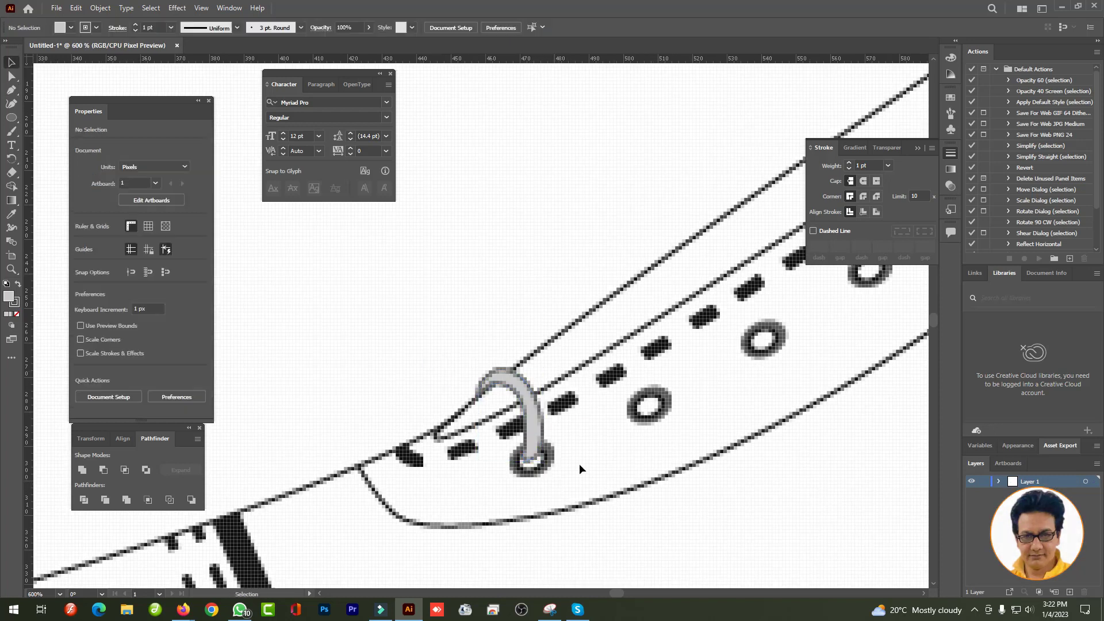
pyautogui.press('v')
pyautogui.moveTo(580, 285); pyautogui.dragTo(567, 296)
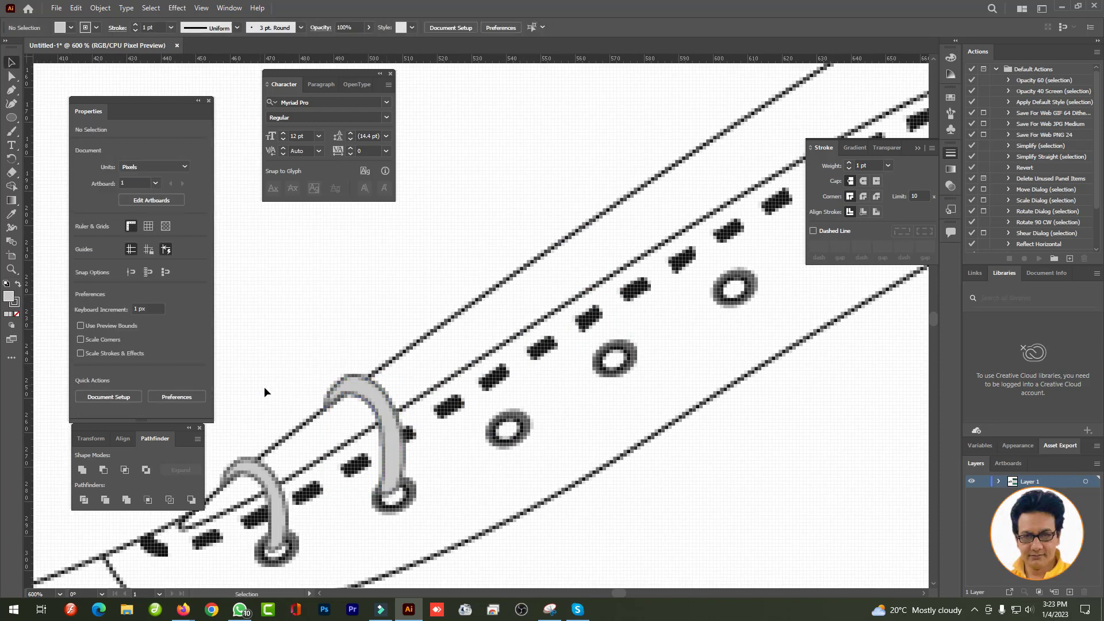
# - Copy the lace arch onto the next eyelets and adjust its anchor points
pyautogui.moveTo(380, 460); pyautogui.dragTo(486, 400)
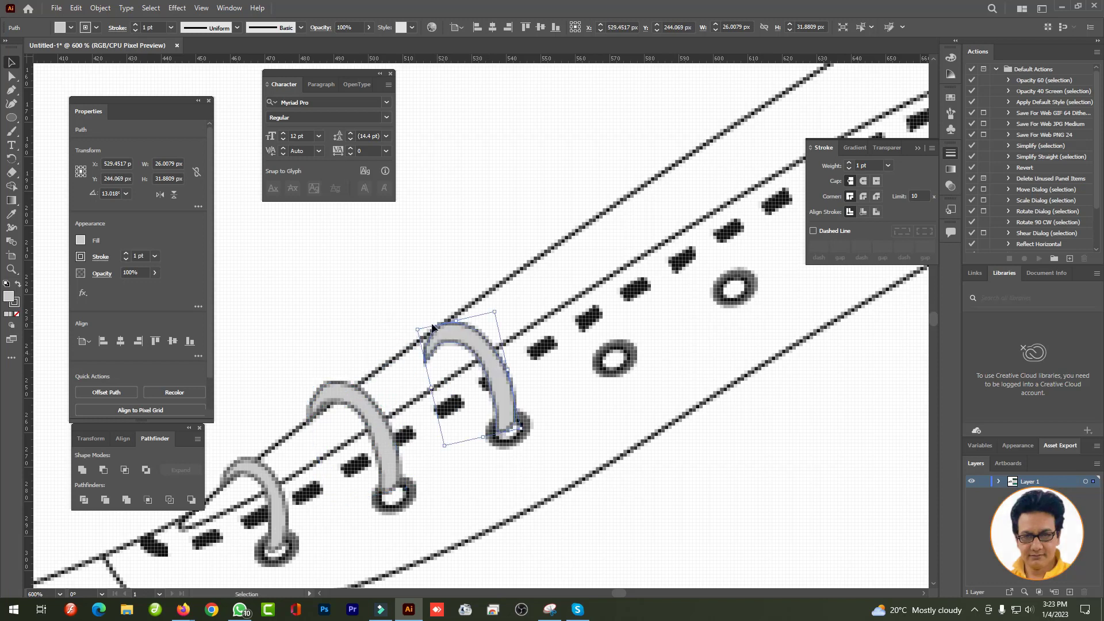
pyautogui.hotkey('ctrl', '-')
pyautogui.hotkey('ctrl', '-')
pyautogui.hotkey('ctrl', '+')
pyautogui.hotkey('ctrl', '+')
pyautogui.hotkey('ctrl', '+')
pyautogui.press('a')
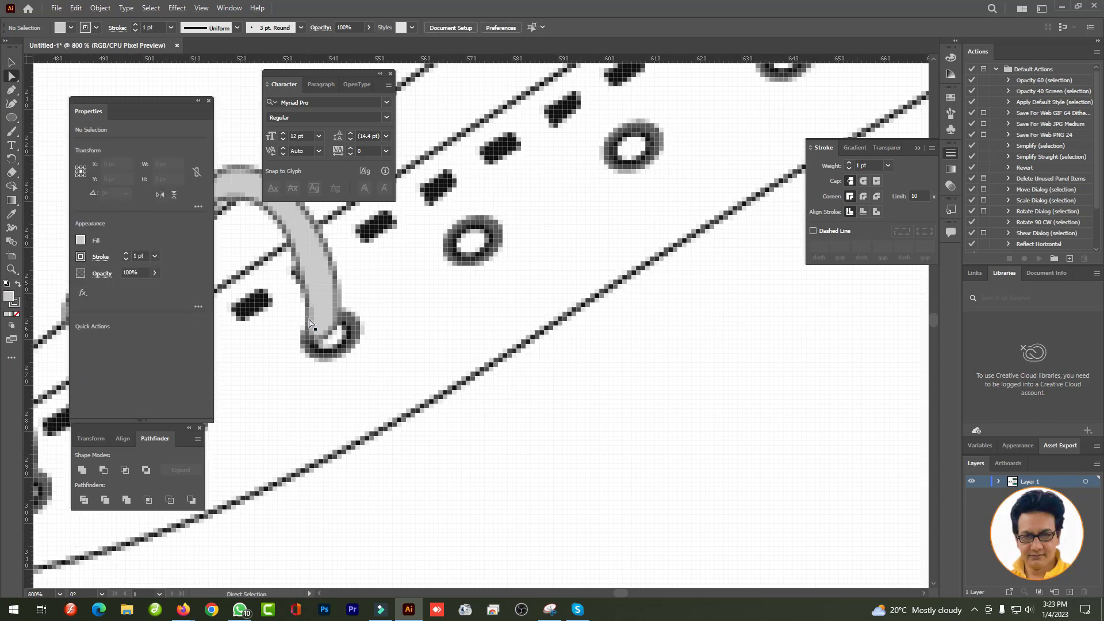
pyautogui.click(320, 339)
pyautogui.click(315, 286)
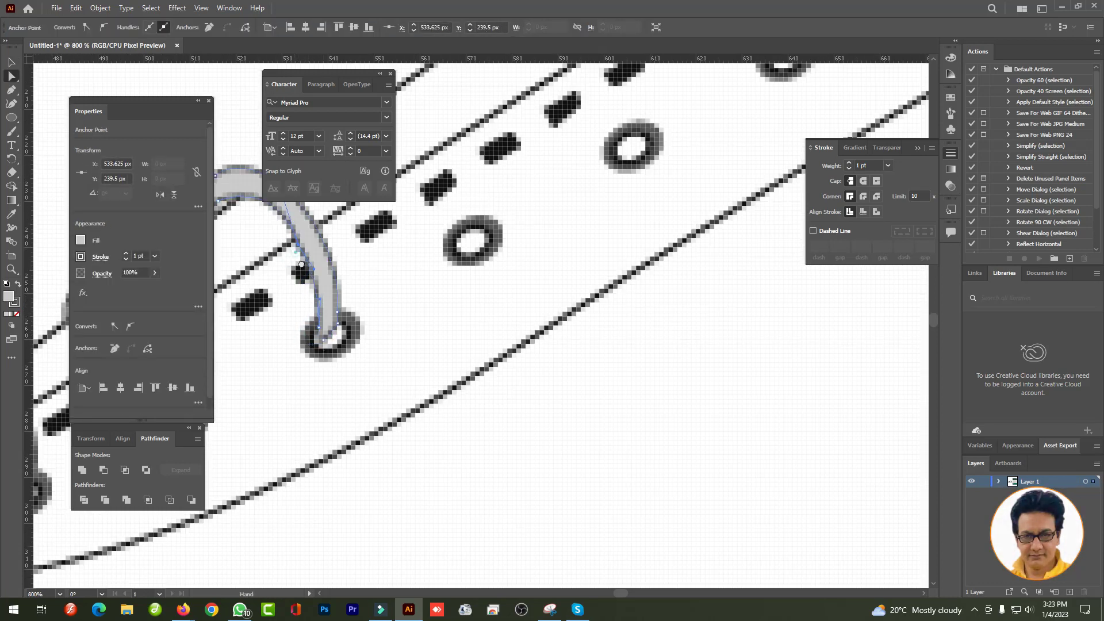
pyautogui.moveTo(274, 228); pyautogui.dragTo(423, 349)
pyautogui.click(337, 286)
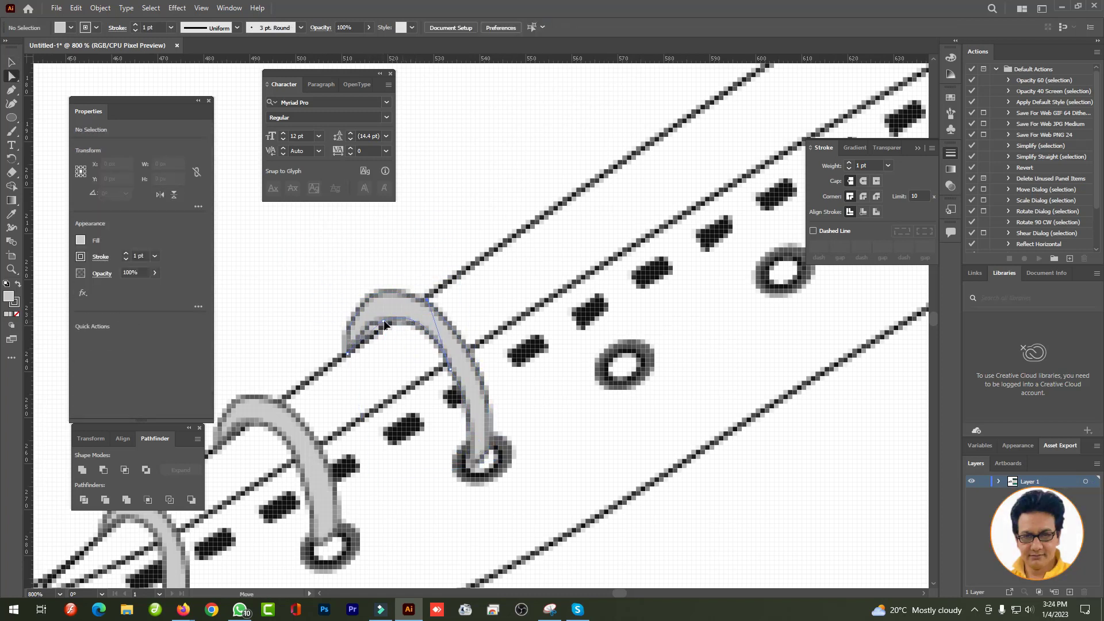
pyautogui.click(350, 335)
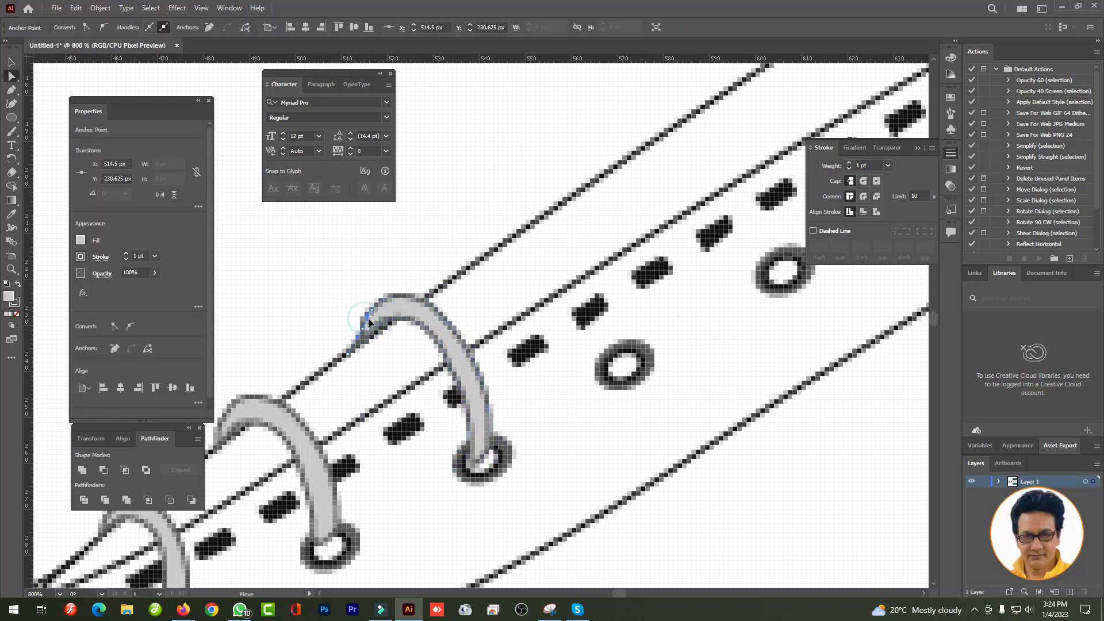
pyautogui.scroll(-5, 465, 399)
# - Pen-trace another lace curve from a ring up to the top edge
pyautogui.press('p')
pyautogui.scroll(5, 535, 376)
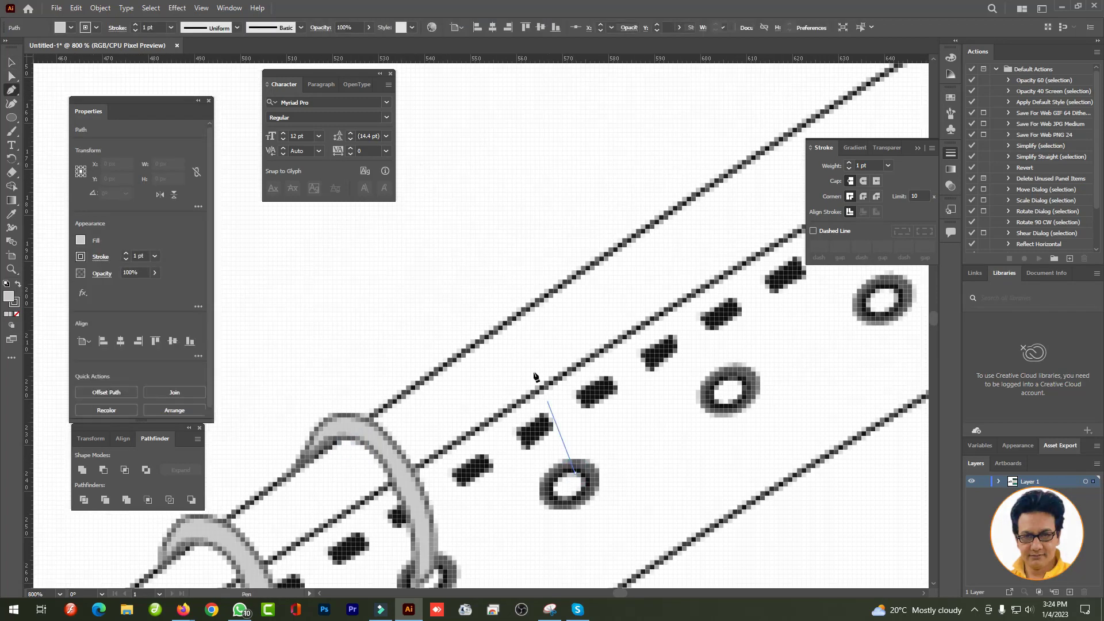
pyautogui.click(476, 340)
pyautogui.scroll(-3, 565, 402)
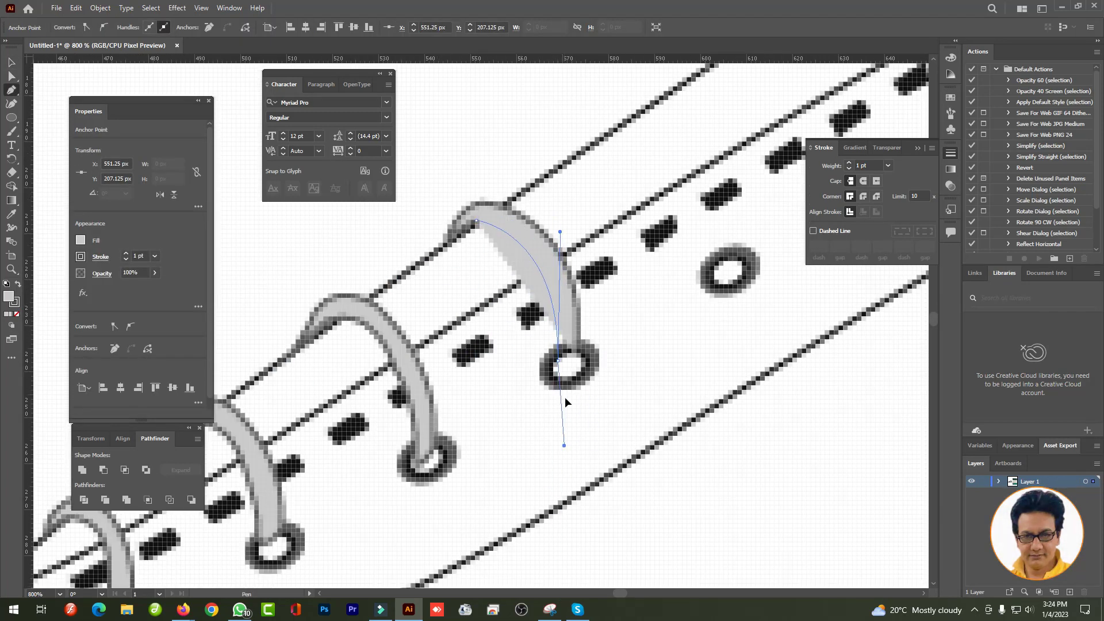
pyautogui.scroll(3, 564, 387)
pyautogui.hscroll(4, 563, 387)
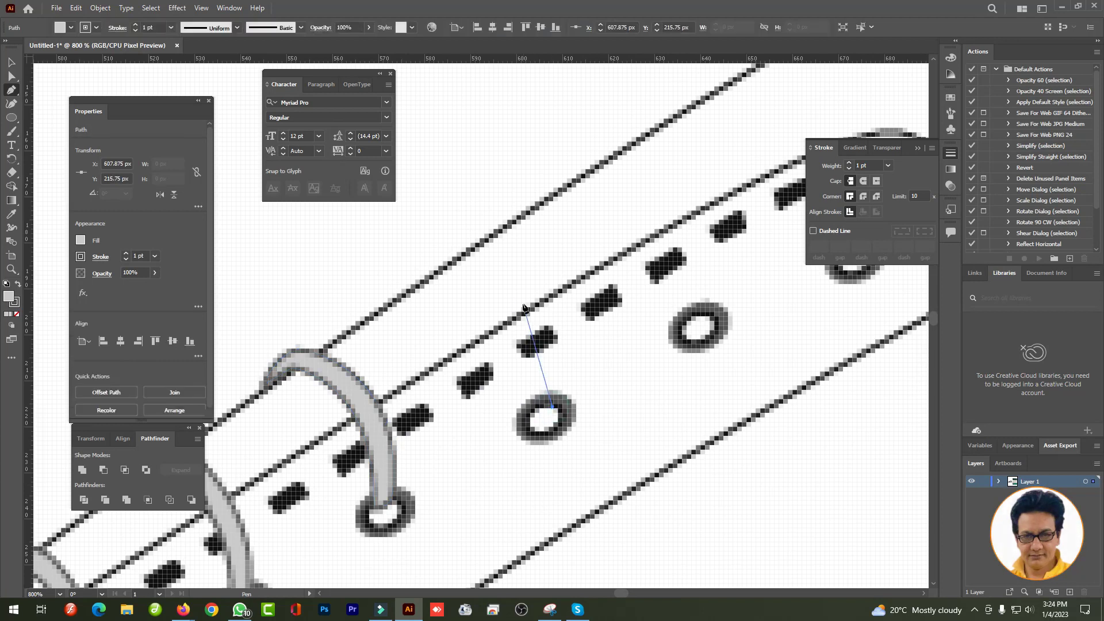
pyautogui.moveTo(553, 406); pyautogui.dragTo(543, 316)
pyautogui.click(451, 248)
pyautogui.click(415, 282)
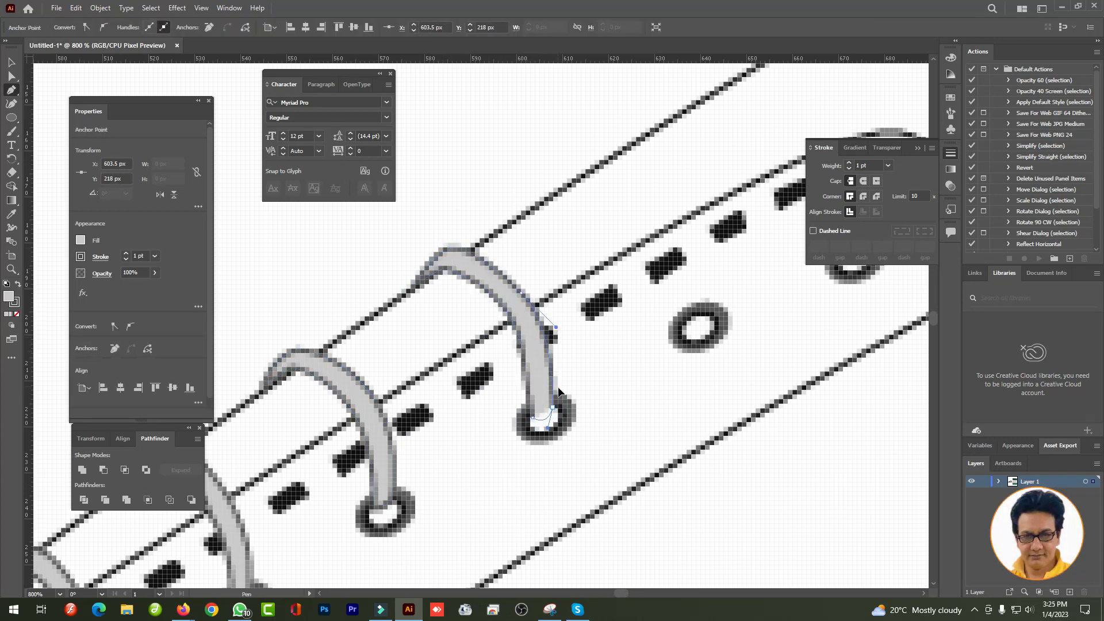
# - Draw one more arch over the next ring, closing it at the ring's right edge
pyautogui.scroll(3, 559, 392)
pyautogui.click(699, 486)
pyautogui.click(662, 358)
pyautogui.moveTo(606, 310); pyautogui.dragTo(570, 320)
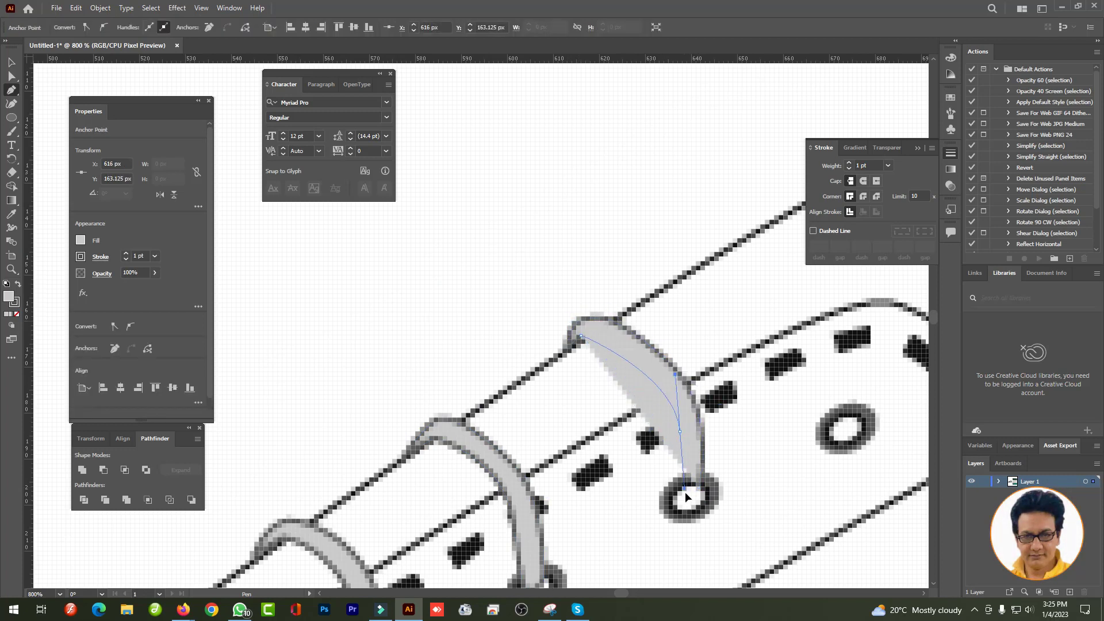
pyautogui.click(704, 488)
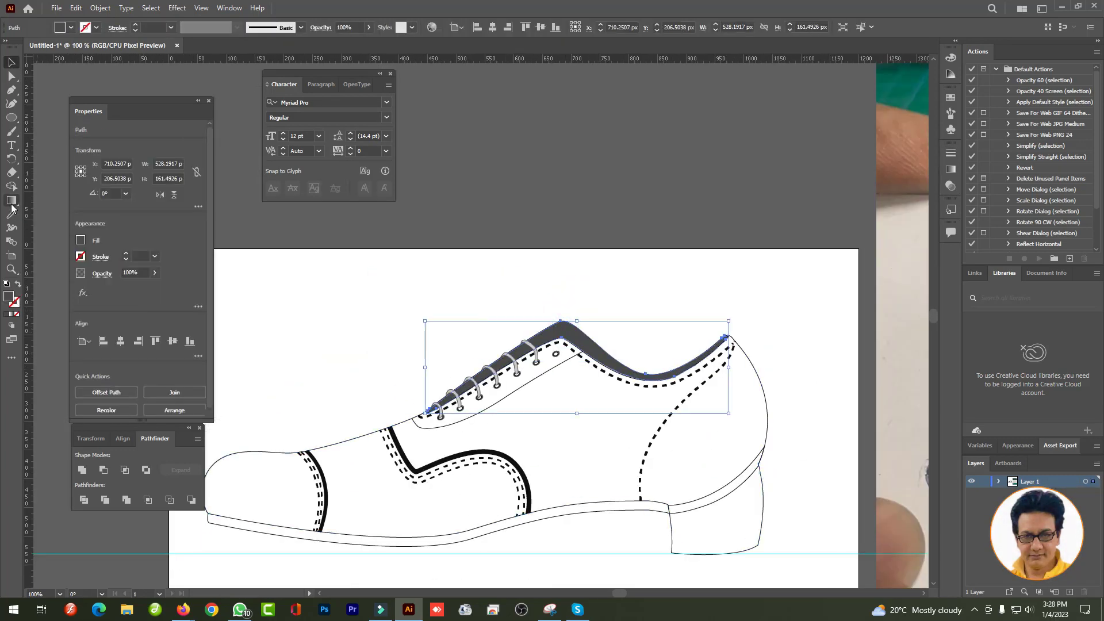
# - Fill the collar A8A3A3 grey with a black outline and nudge it into place
pyautogui.doubleClick(8, 296)
pyautogui.click(885, 369)
pyautogui.hotkey('ctrl', '+')
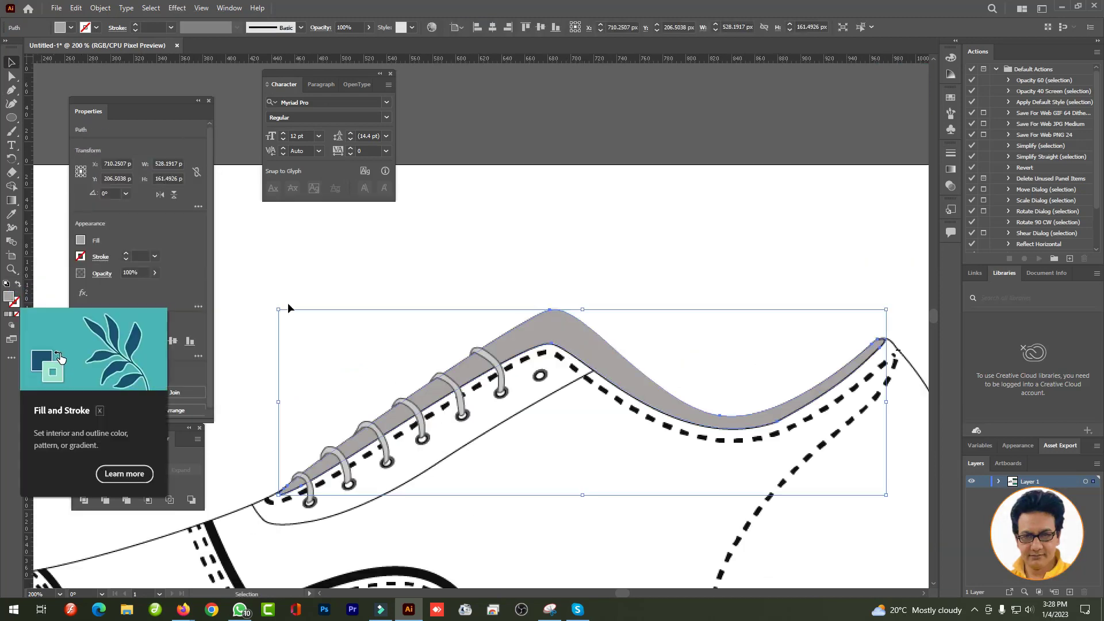
pyautogui.doubleClick(14, 301)
pyautogui.press('Return')
pyautogui.hotkey('ctrl', '-')
pyautogui.hotkey('ctrl', '-')
pyautogui.moveTo(569, 371); pyautogui.dragTo(570, 378)
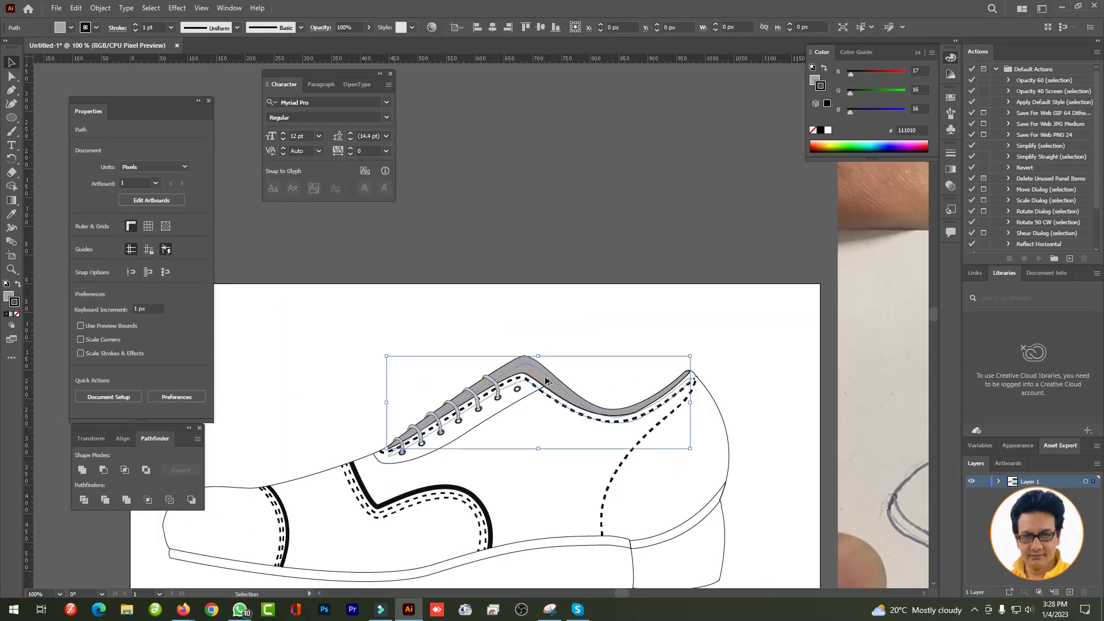
pyautogui.click(320, 460)
# - Unite a copied collar with Shape Builder, fill it darker grey, and move it onto the collar
pyautogui.scroll(3, 395, 382)
pyautogui.hscroll(2, 395, 382)
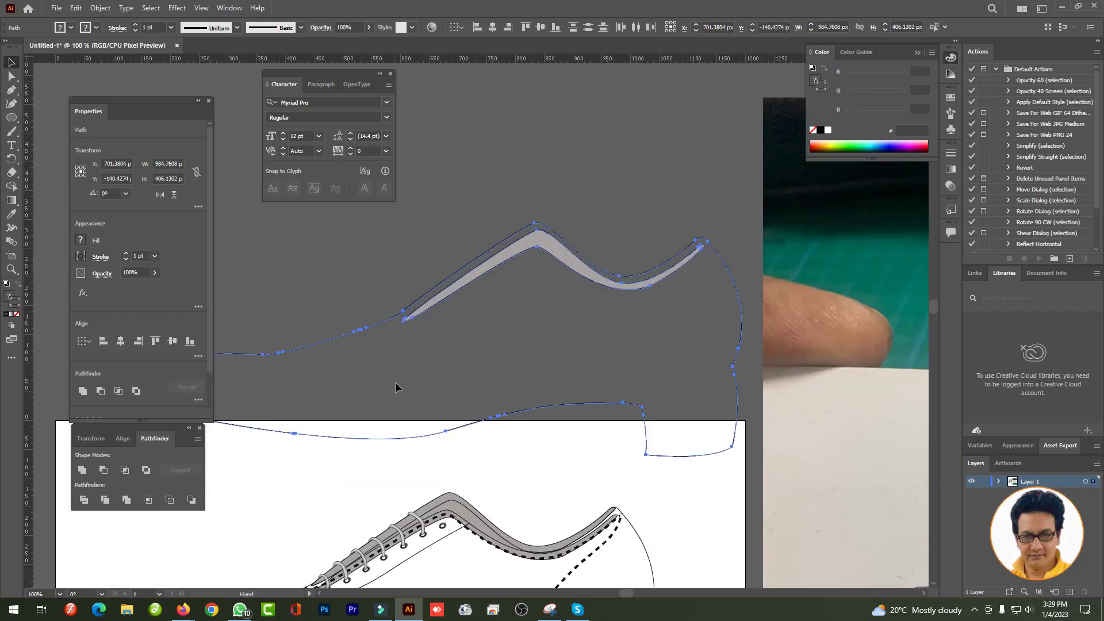
pyautogui.moveTo(481, 272); pyautogui.dragTo(526, 246)
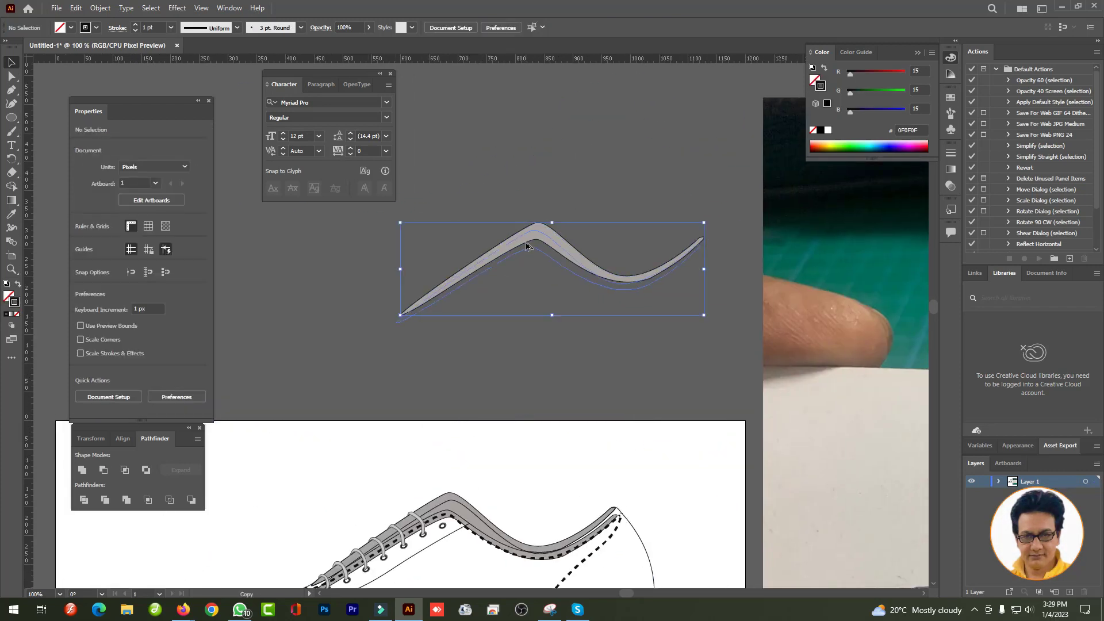
pyautogui.hotkey('shift', 'm')
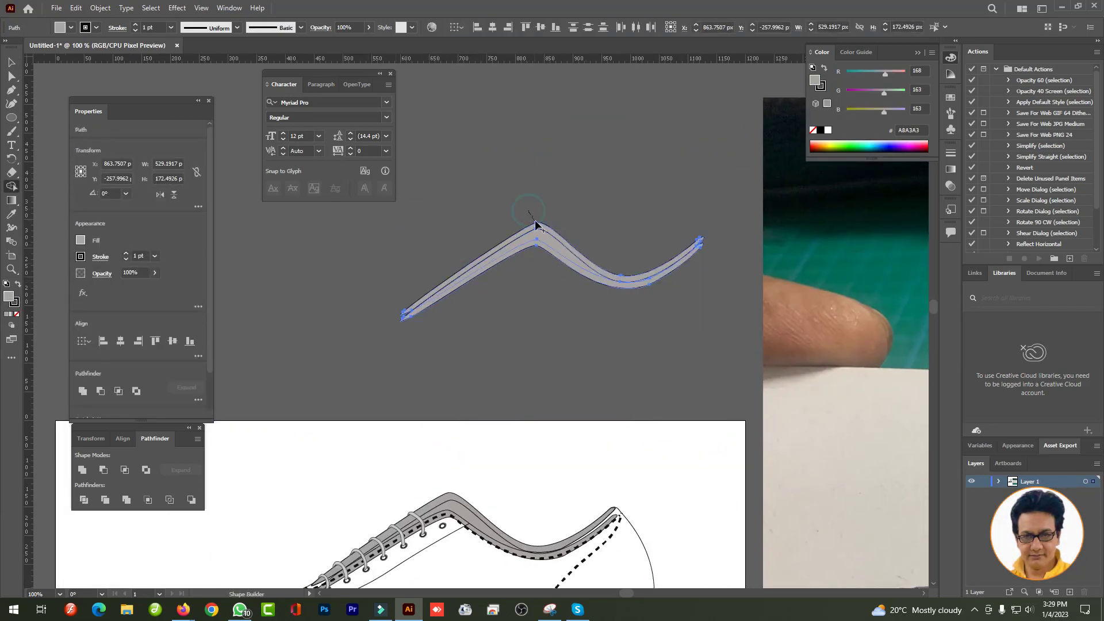
pyautogui.click(81, 390)
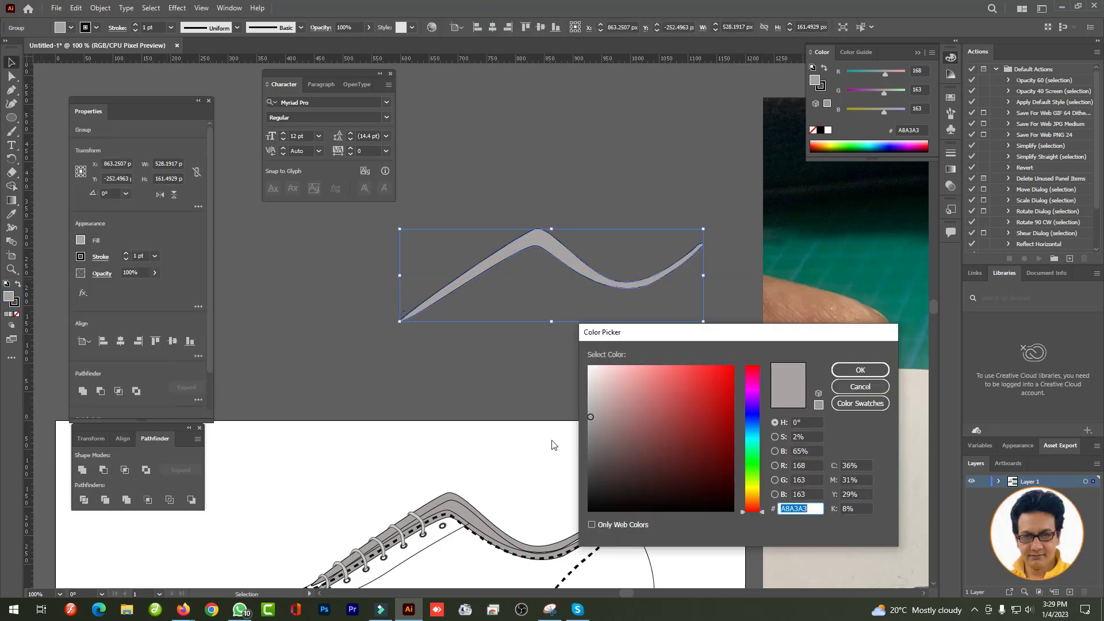
pyautogui.press('Return')
pyautogui.moveTo(551, 269); pyautogui.dragTo(476, 467)
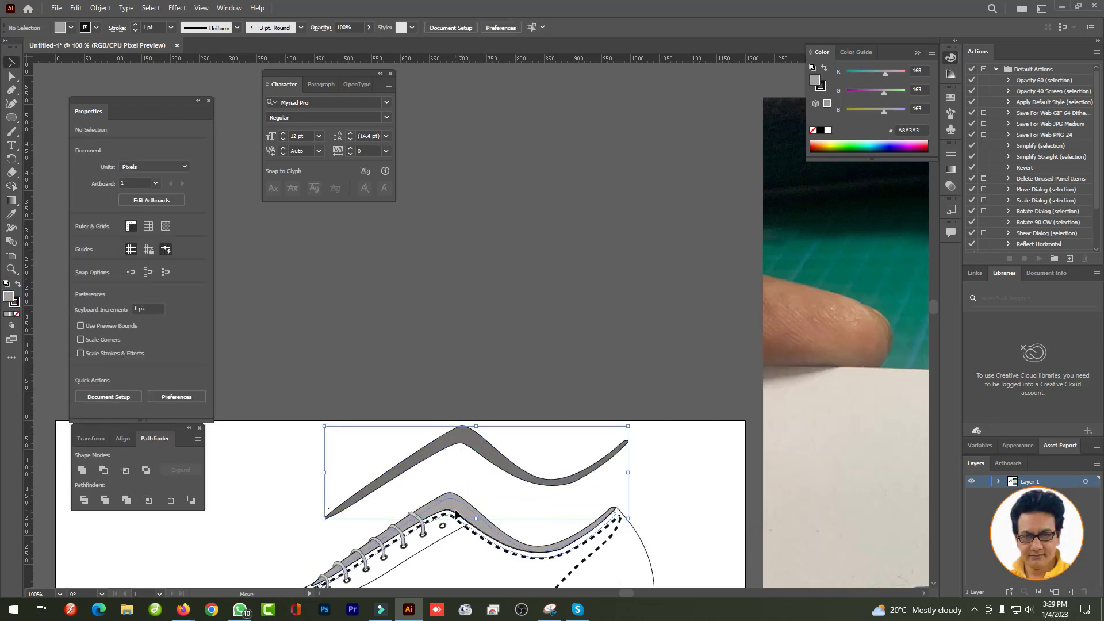
pyautogui.hotkey('ctrl', '+')
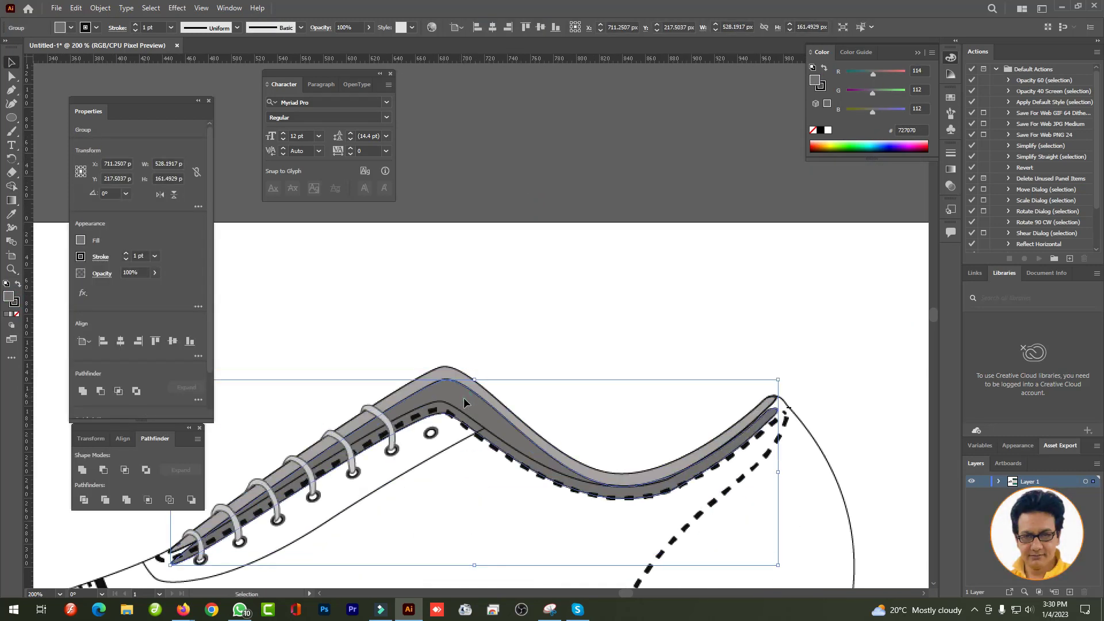
pyautogui.click(461, 392)
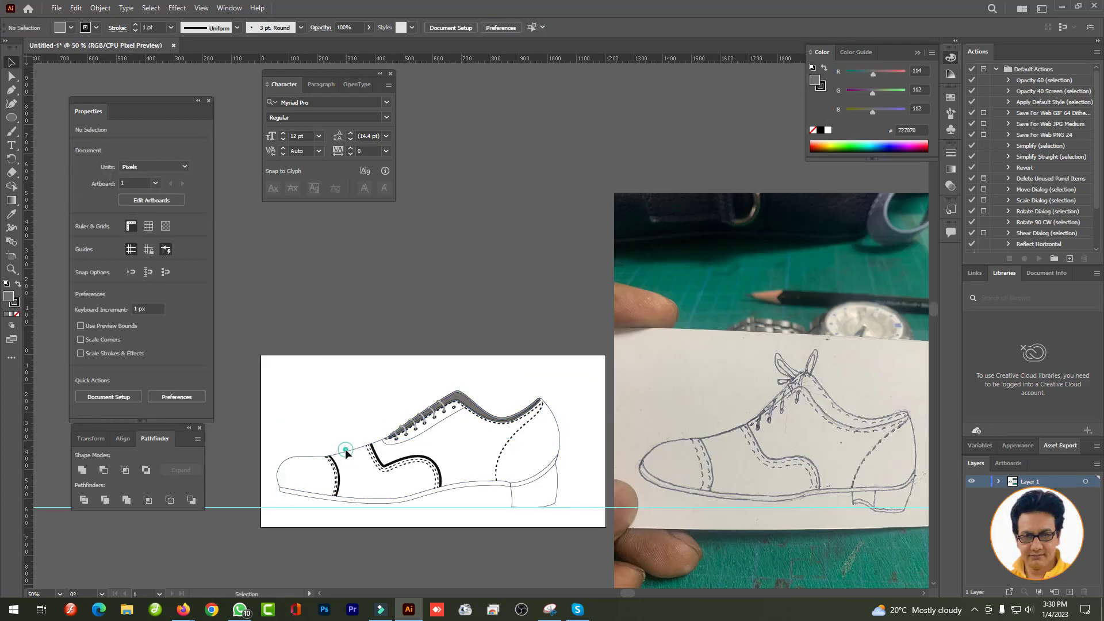
# - Duplicate the collar band, pen-draw a curve along it, and merge them into one grouped shape
pyautogui.moveTo(464, 397); pyautogui.dragTo(463, 309)
pyautogui.hotkey('ctrl', '-')
pyautogui.hotkey('ctrl', 'v')
pyautogui.hotkey('ctrl', '+')
pyautogui.press('p')
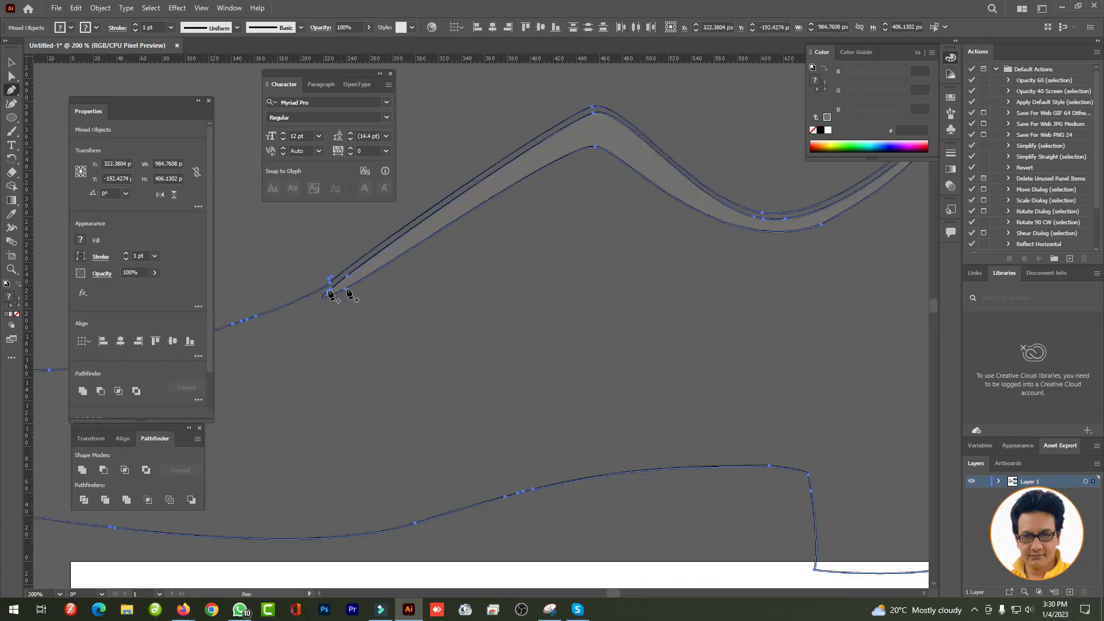
pyautogui.moveTo(291, 290); pyautogui.dragTo(310, 291)
pyautogui.moveTo(387, 269); pyautogui.dragTo(417, 248)
pyautogui.hscroll(6, 460, 287)
pyautogui.scroll(2, 517, 345)
pyautogui.hotkey('ctrl', '-')
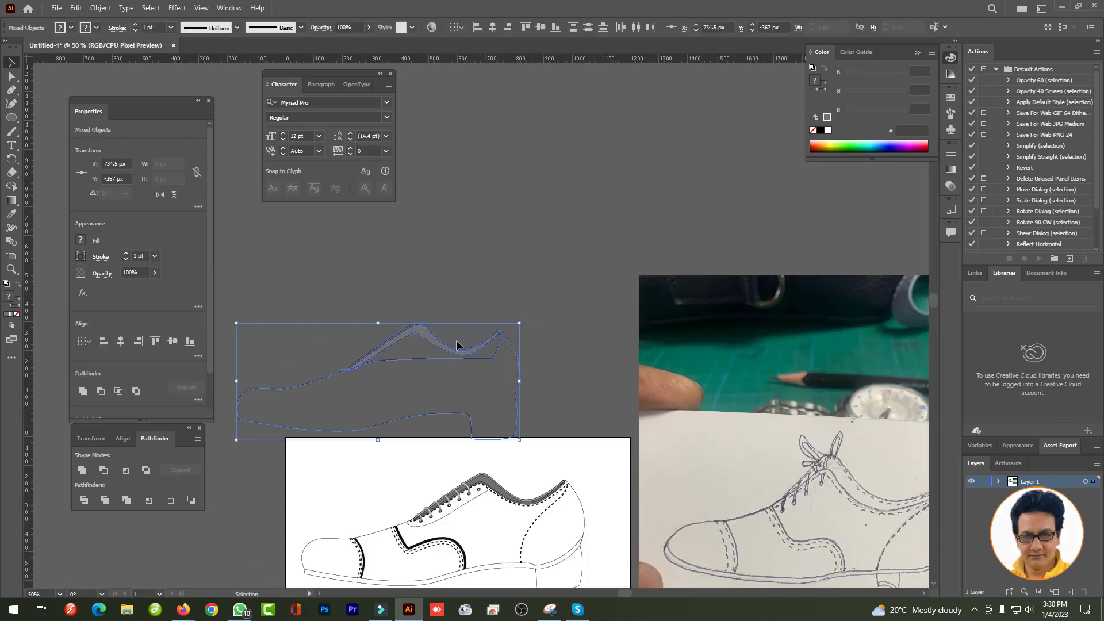
pyautogui.hotkey('shift', 'm')
pyautogui.moveTo(284, 370); pyautogui.dragTo(414, 353)
pyautogui.hotkey('ctrl', '+')
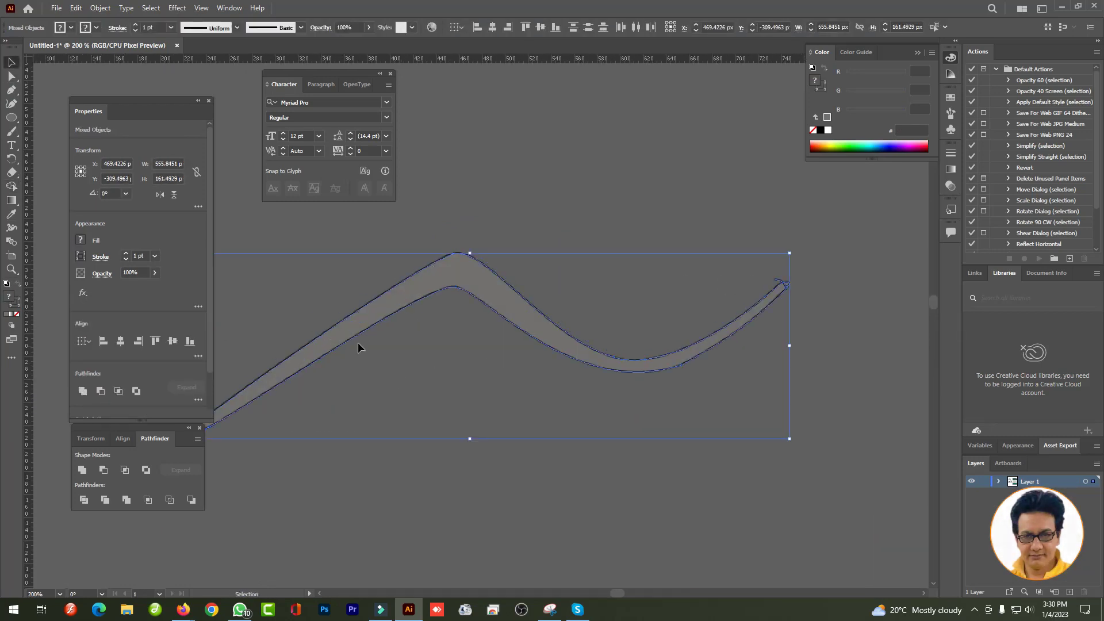
pyautogui.hotkey('ctrl', 'g')
# - Fill the merged band dark grey and move it onto the shoe's collar
pyautogui.doubleClick(8, 296)
pyautogui.click(854, 367)
pyautogui.hotkey('ctrl', '-')
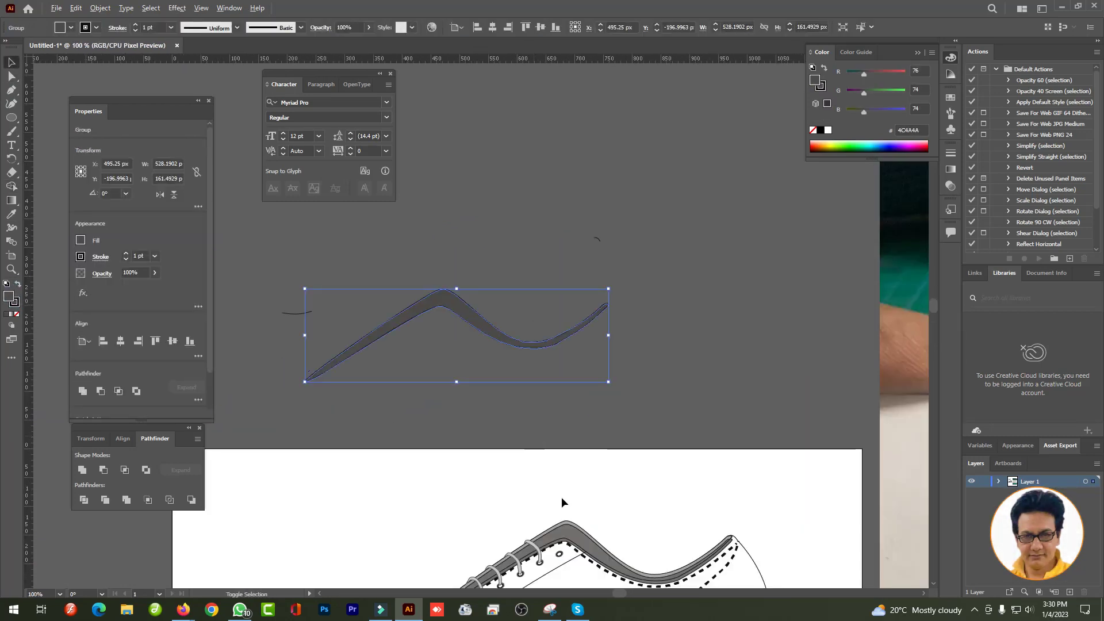
pyautogui.moveTo(443, 296); pyautogui.dragTo(567, 528)
pyautogui.hotkey('ctrl', '+')
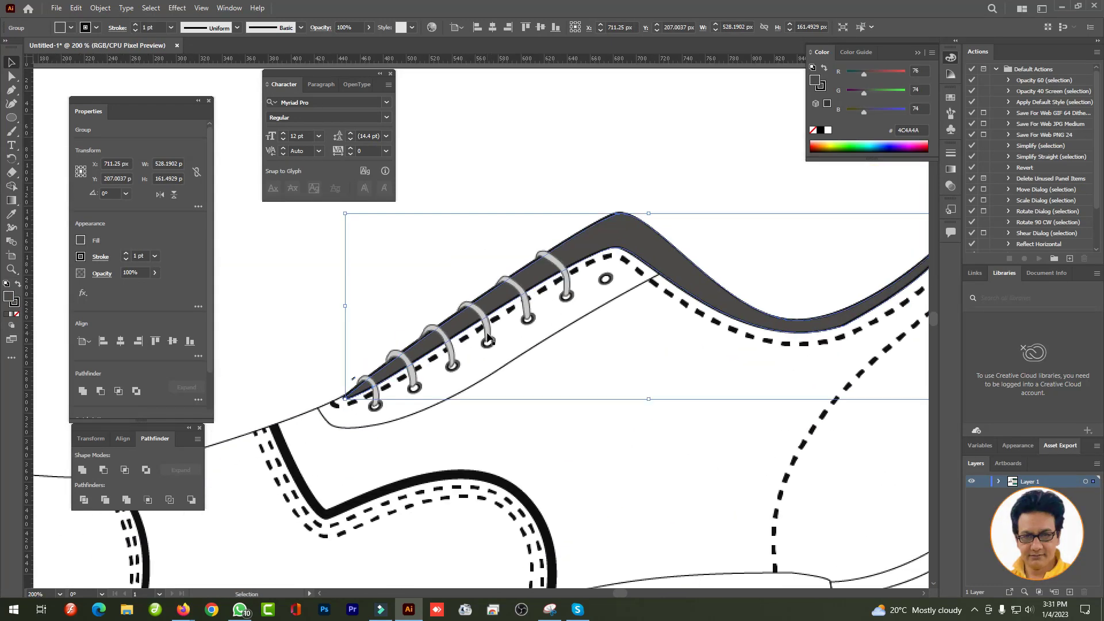
# - Pen a shading shape over the collar and trim off the dark region above the band with Shape Builder
pyautogui.press('p')
pyautogui.moveTo(322, 402); pyautogui.dragTo(397, 367)
pyautogui.click(742, 314)
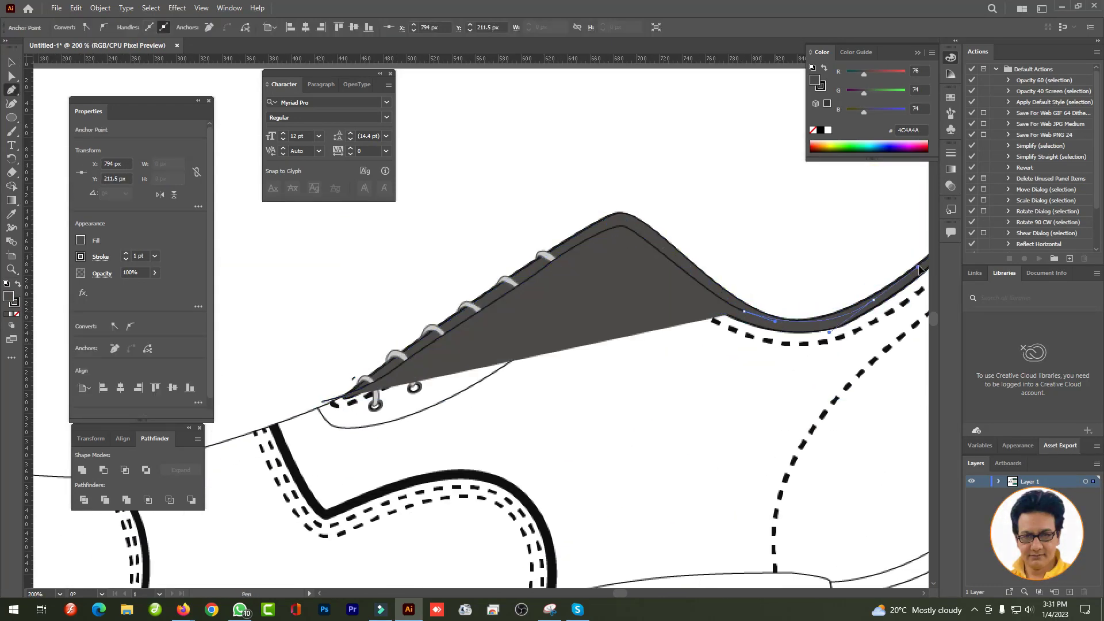
pyautogui.hscroll(5, 742, 322)
pyautogui.scroll(2, 742, 322)
pyautogui.moveTo(540, 386); pyautogui.dragTo(572, 396)
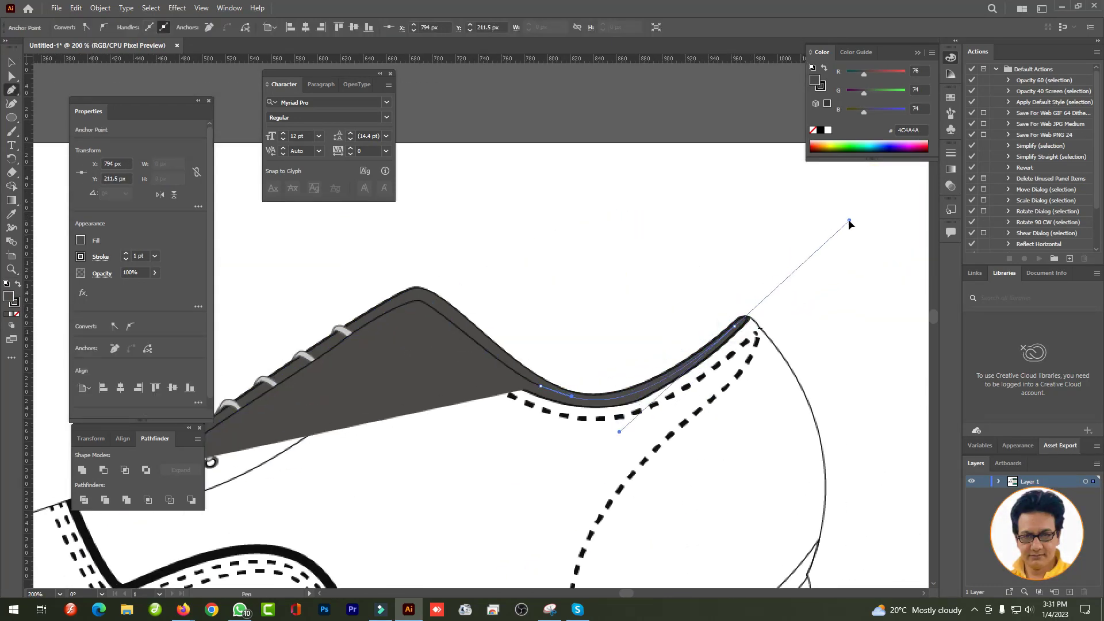
pyautogui.click(666, 258)
pyautogui.click(388, 233)
pyautogui.hotkey('ctrl', '=')
pyautogui.hscroll(5, 509, 361)
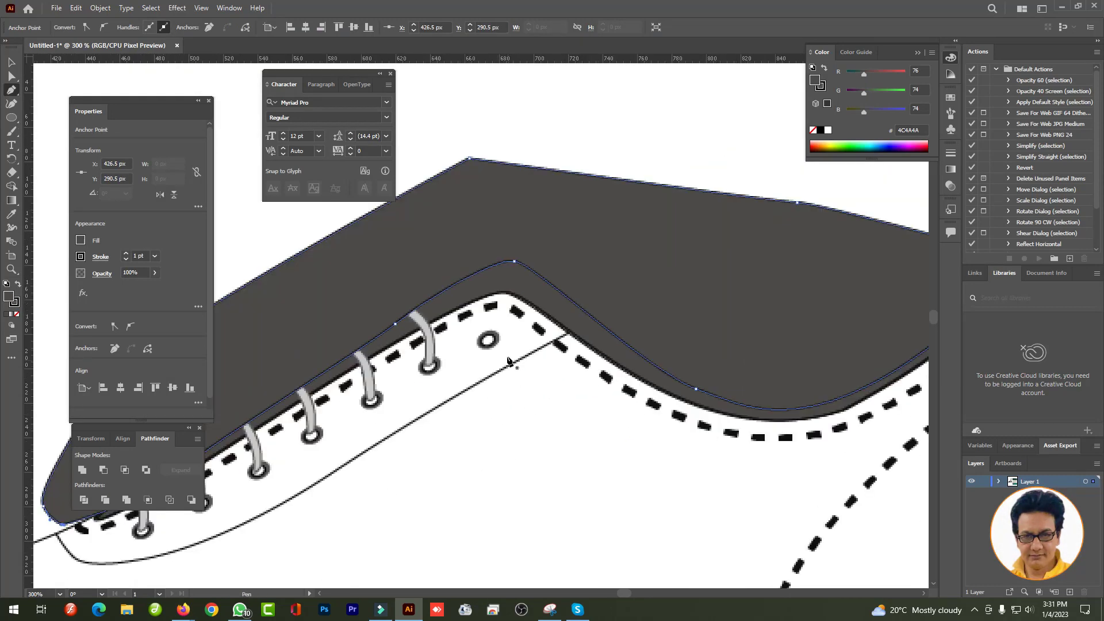
pyautogui.hotkey('ctrl', 'a')
pyautogui.hotkey('shift', 'm')
pyautogui.keyDown('alt'); pyautogui.click(597, 163); pyautogui.keyUp('alt')
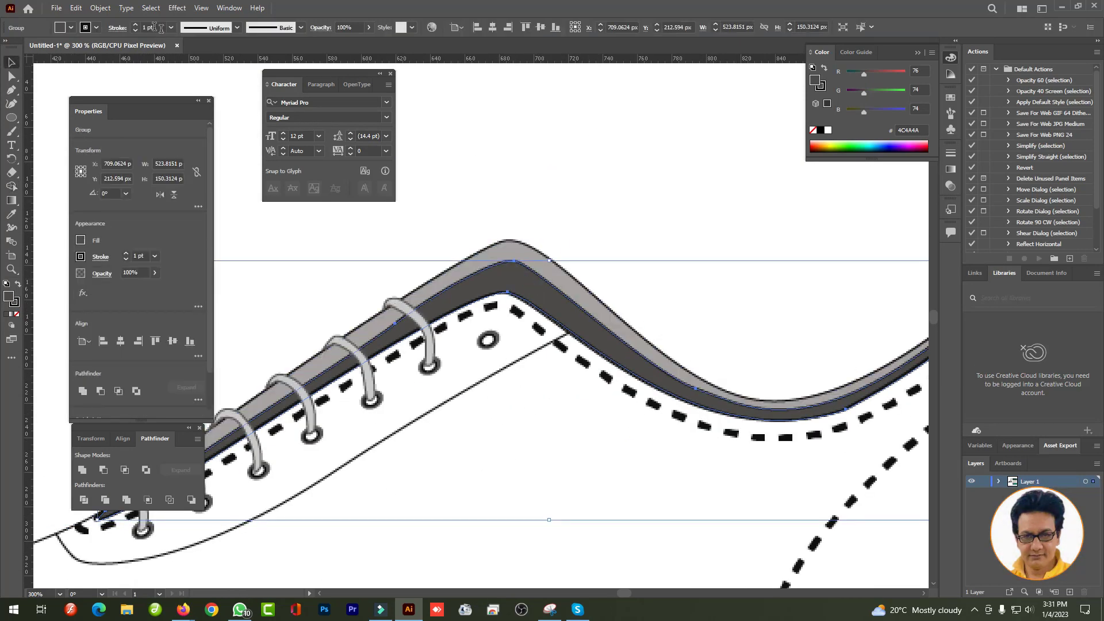
# - Apply a Gaussian Blur to the dark collar shading
pyautogui.click(100, 8)
pyautogui.click(196, 201)
pyautogui.click(271, 203)
pyautogui.press('Return')
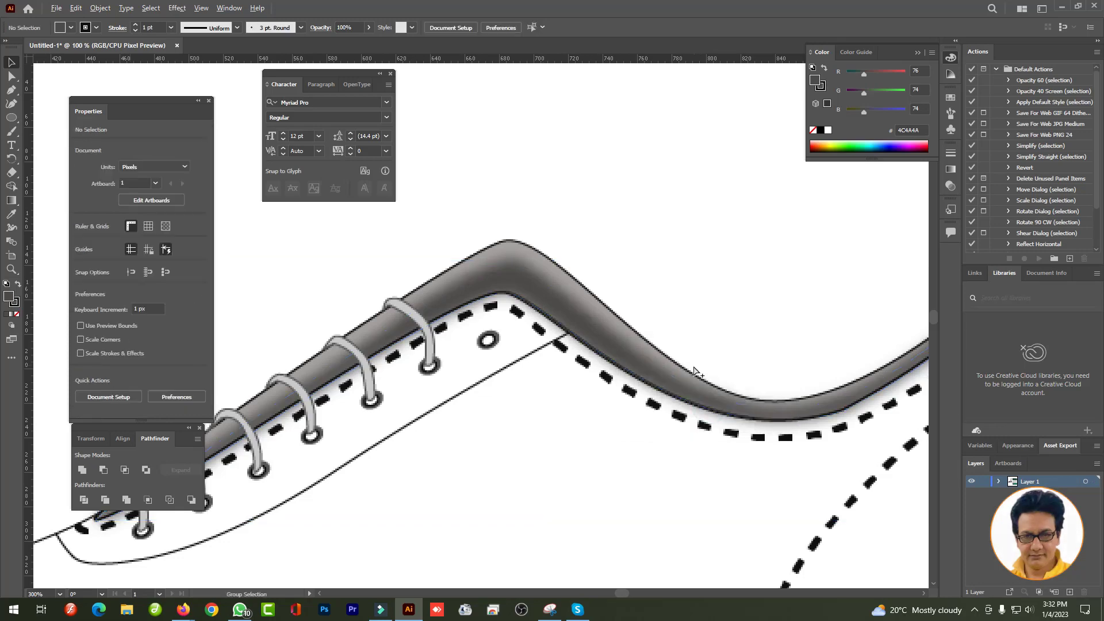
pyautogui.hotkey('ctrl', '1')
pyautogui.scroll(-5, 381, 312)
pyautogui.scroll(3, 381, 312)
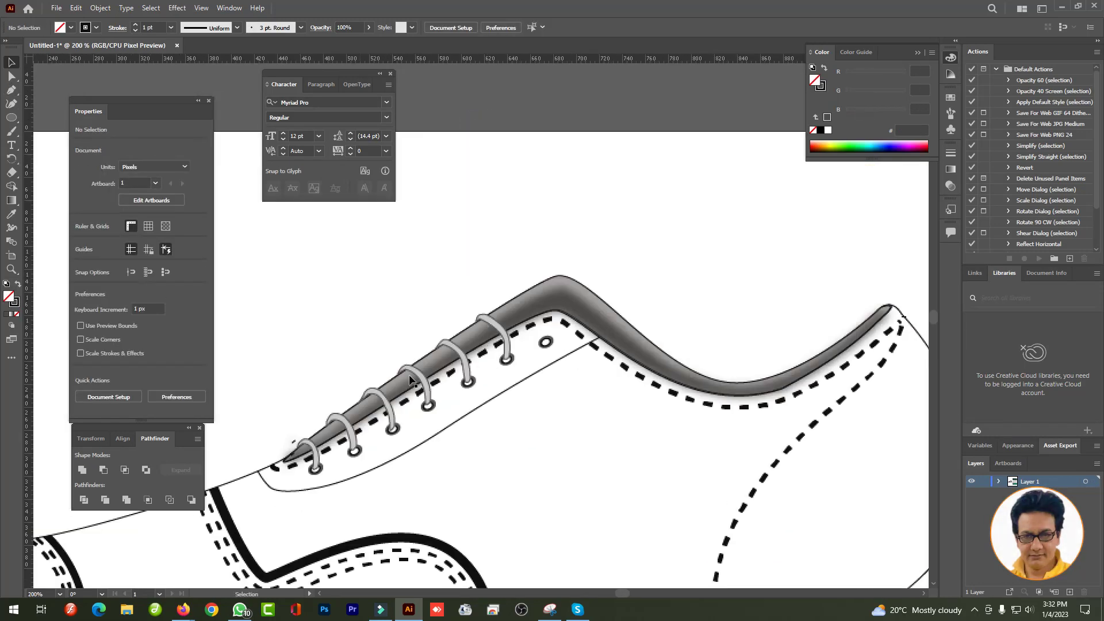
# - Reshape the front end of the line below the laces with Direct Selection
pyautogui.click(460, 477)
pyautogui.scroll(3, 465, 471)
pyautogui.scroll(3, 466, 471)
pyautogui.click(525, 458)
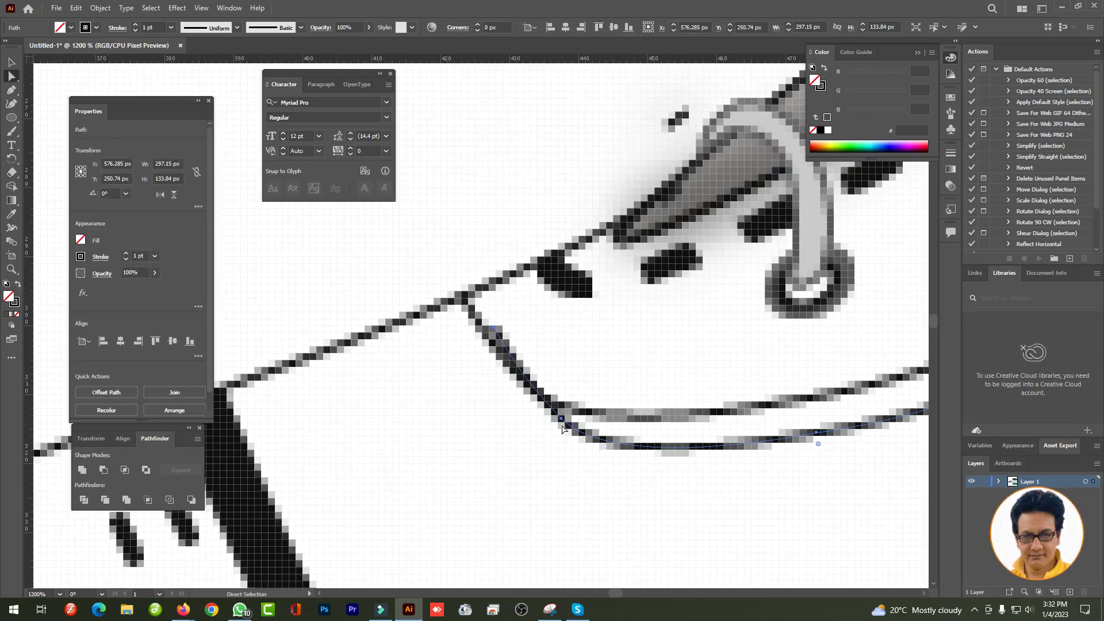
pyautogui.press('a')
pyautogui.click(509, 397)
pyautogui.moveTo(498, 321); pyautogui.dragTo(424, 295)
# - Make the line below the laces dashed stitching via the Stroke panel's Dashed Line
pyautogui.hotkey('ctrl', 'z')
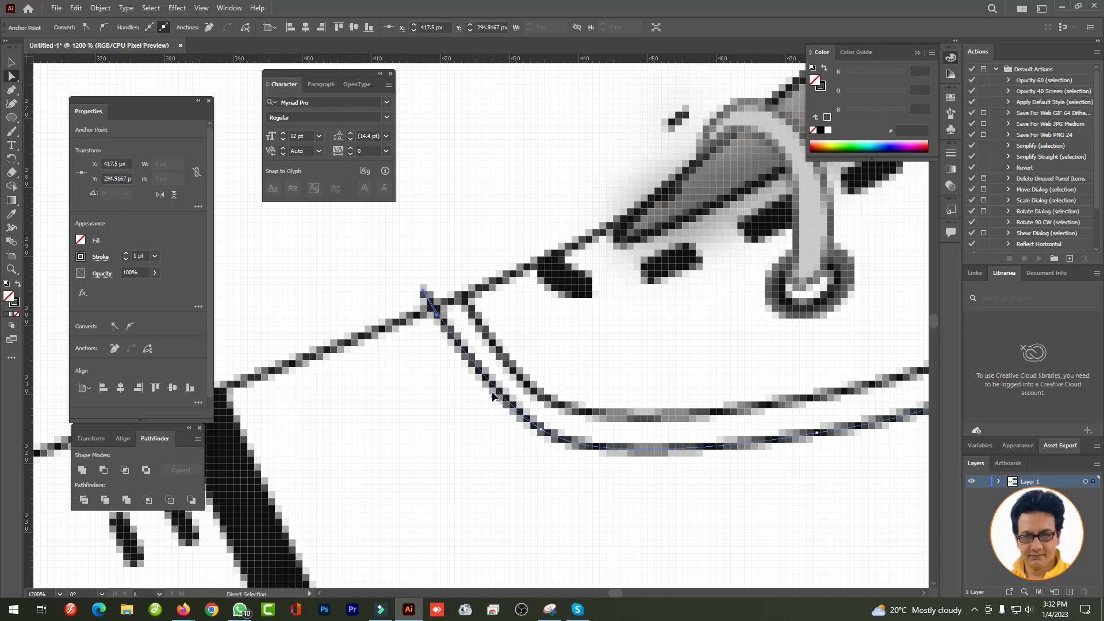
pyautogui.press('v')
pyautogui.click(950, 153)
pyautogui.click(813, 230)
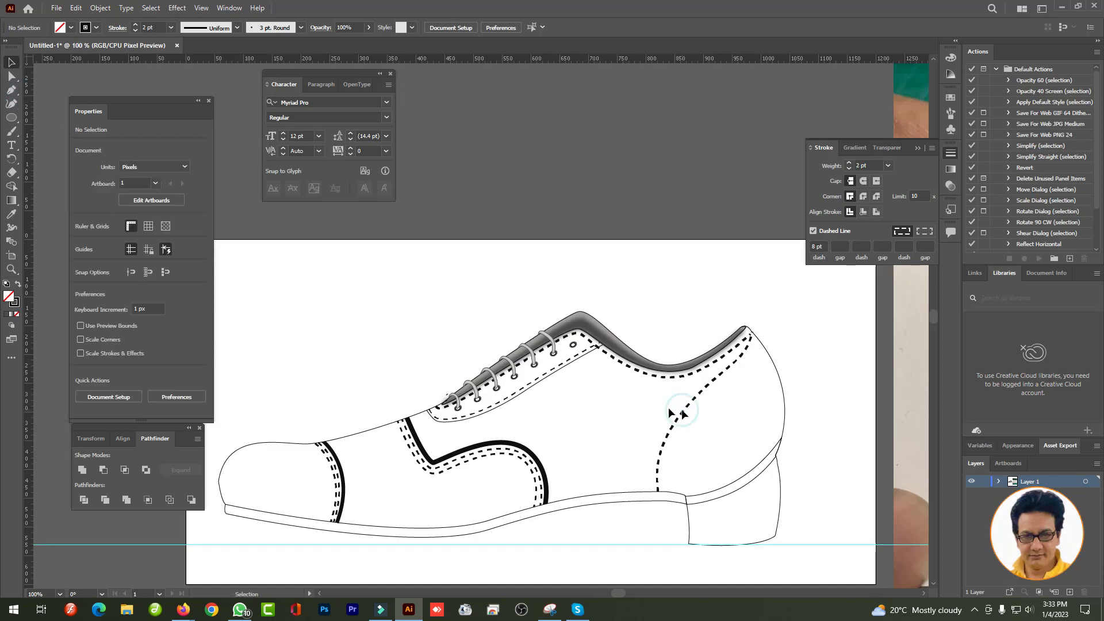
# - Add a 4 pt copy of the heel seam beside it and expand it into a solid shape
pyautogui.moveTo(682, 413); pyautogui.dragTo(696, 415)
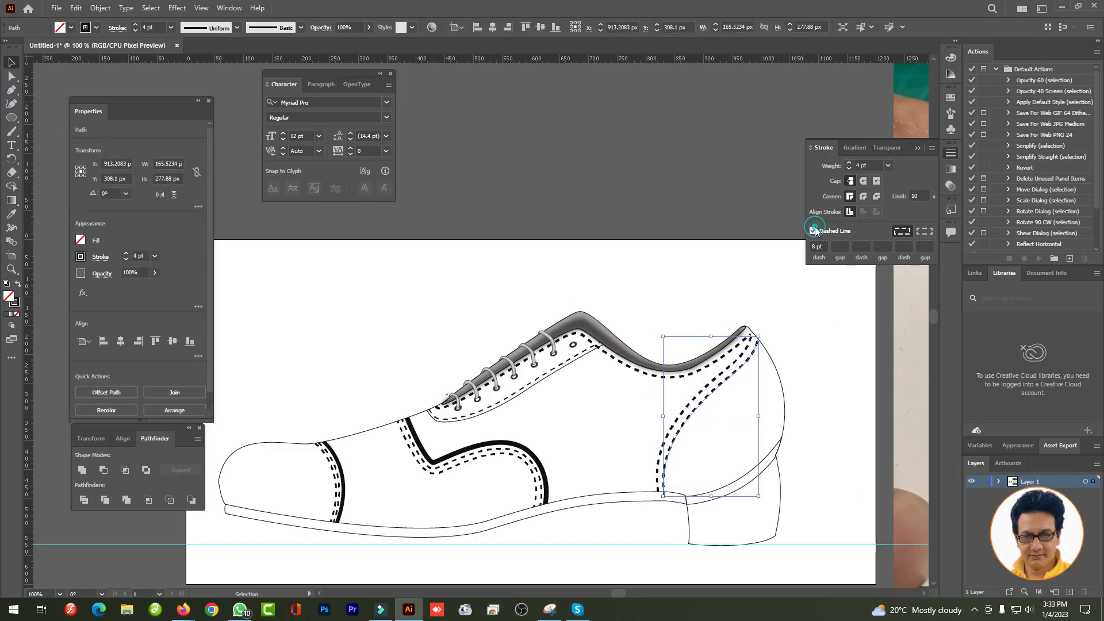
pyautogui.click(100, 8)
pyautogui.click(481, 322)
pyautogui.scroll(3, 667, 436)
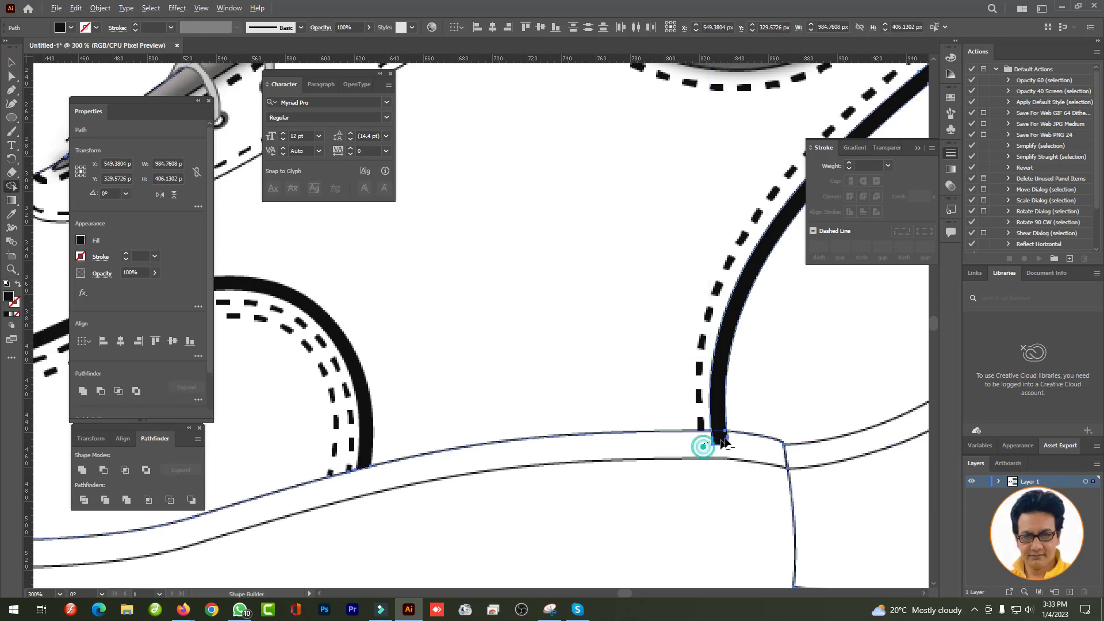
pyautogui.scroll(-5, 639, 402)
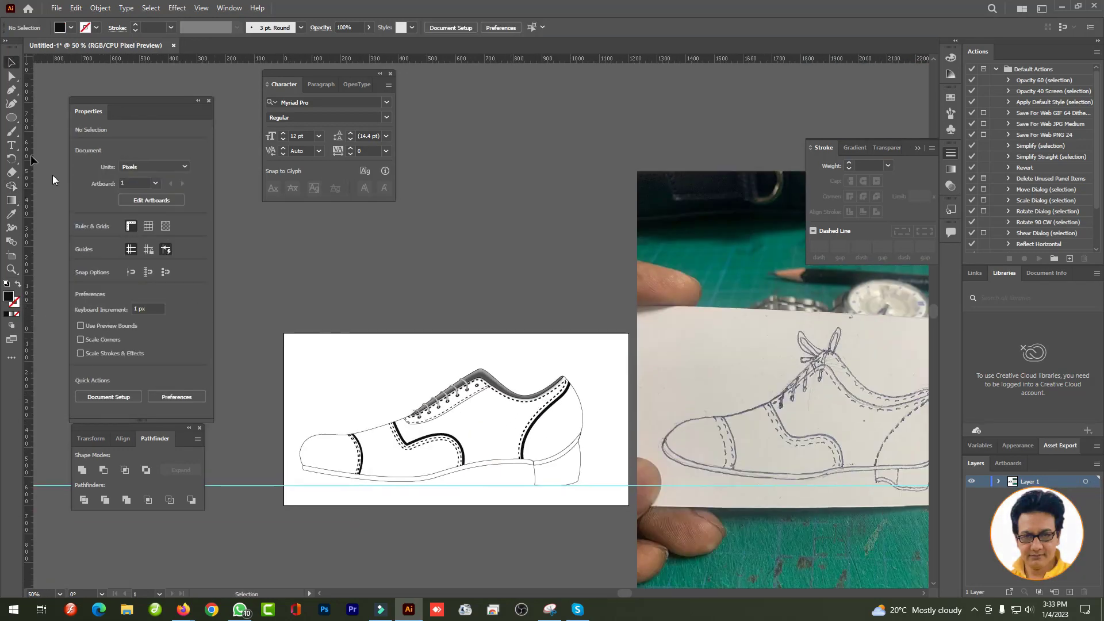
pyautogui.scroll(3, 402, 449)
# - Pen a toe shading shape and subtract an ellipse from it to leave a crescent
pyautogui.press('p')
pyautogui.scroll(3, 505, 379)
pyautogui.moveTo(314, 393); pyautogui.dragTo(299, 424)
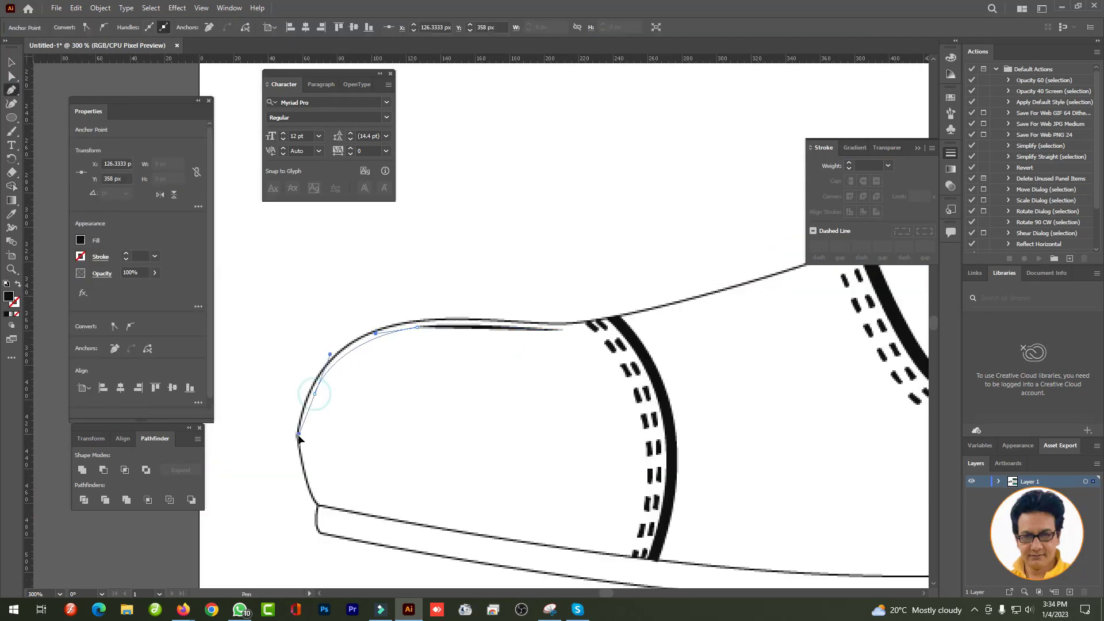
pyautogui.moveTo(331, 507); pyautogui.dragTo(331, 502)
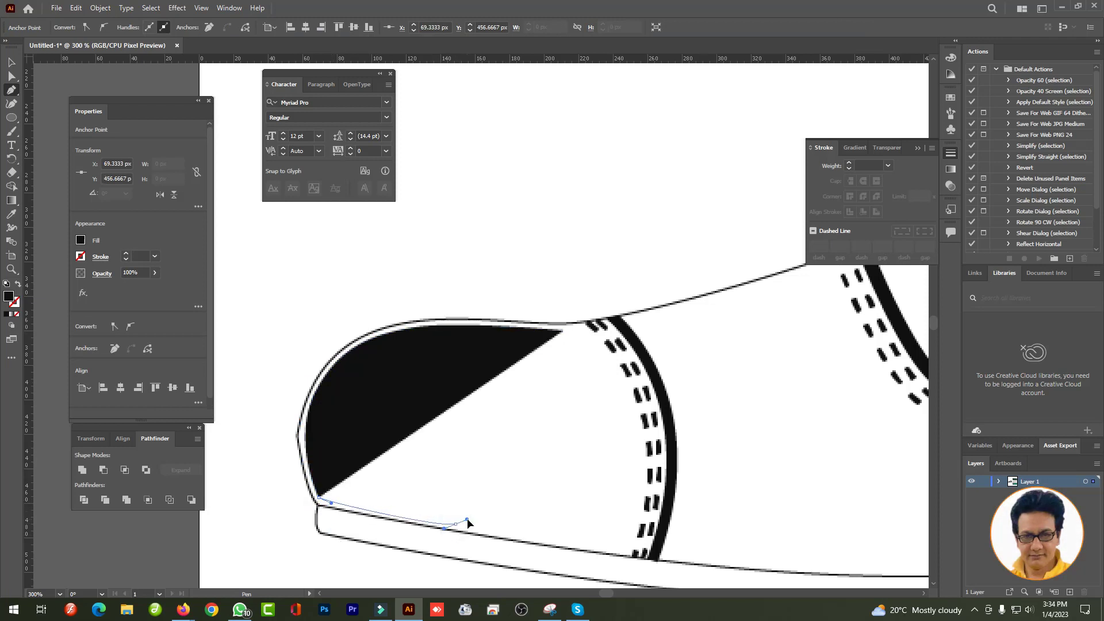
pyautogui.press('l')
pyautogui.moveTo(387, 329); pyautogui.dragTo(643, 534)
pyautogui.moveTo(510, 419); pyautogui.dragTo(566, 391)
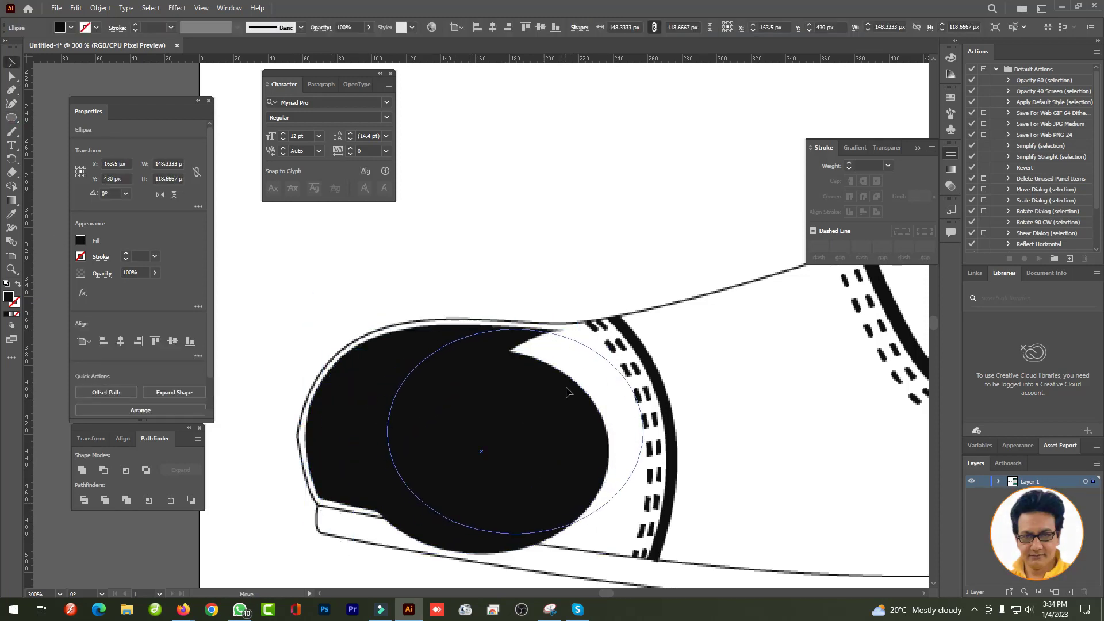
pyautogui.keyDown('shift'); pyautogui.click(362, 407); pyautogui.keyUp('shift')
pyautogui.click(104, 470)
# - Gaussian-blur the toe crescent and lower its opacity to 39%
pyautogui.click(177, 8)
pyautogui.click(207, 33)
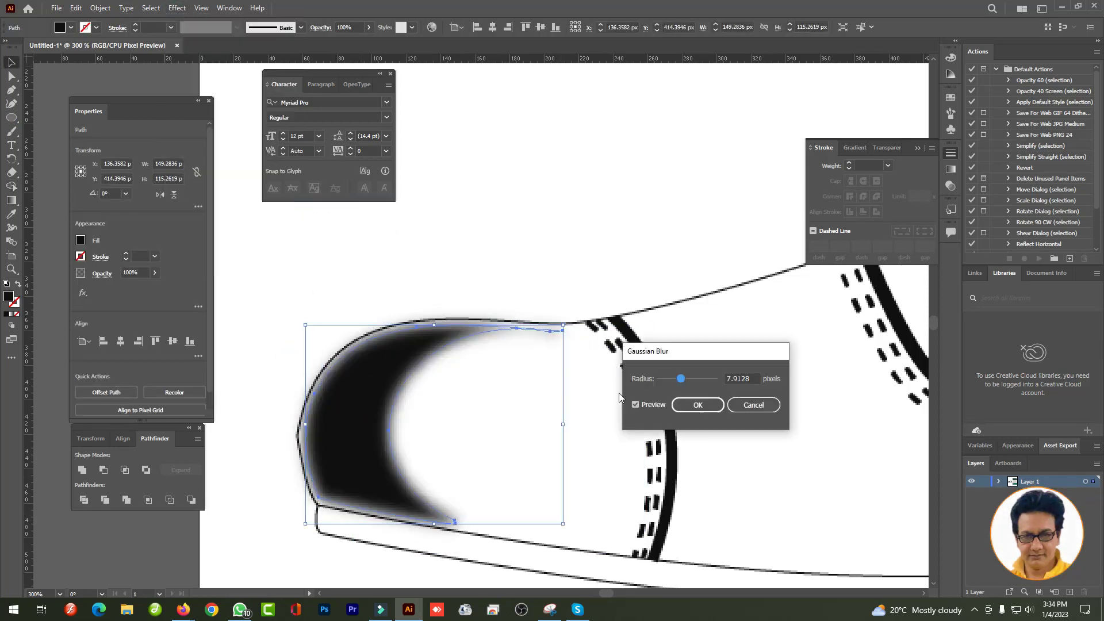
pyautogui.click(697, 404)
pyautogui.click(950, 186)
pyautogui.write('39')
pyautogui.press('Return')
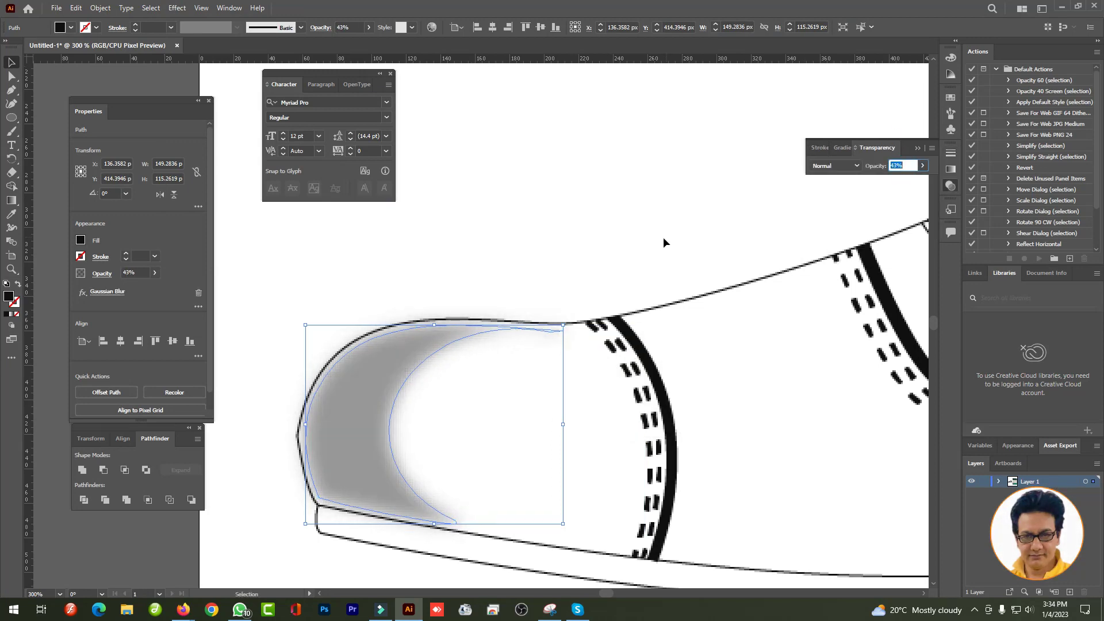
pyautogui.click(575, 253)
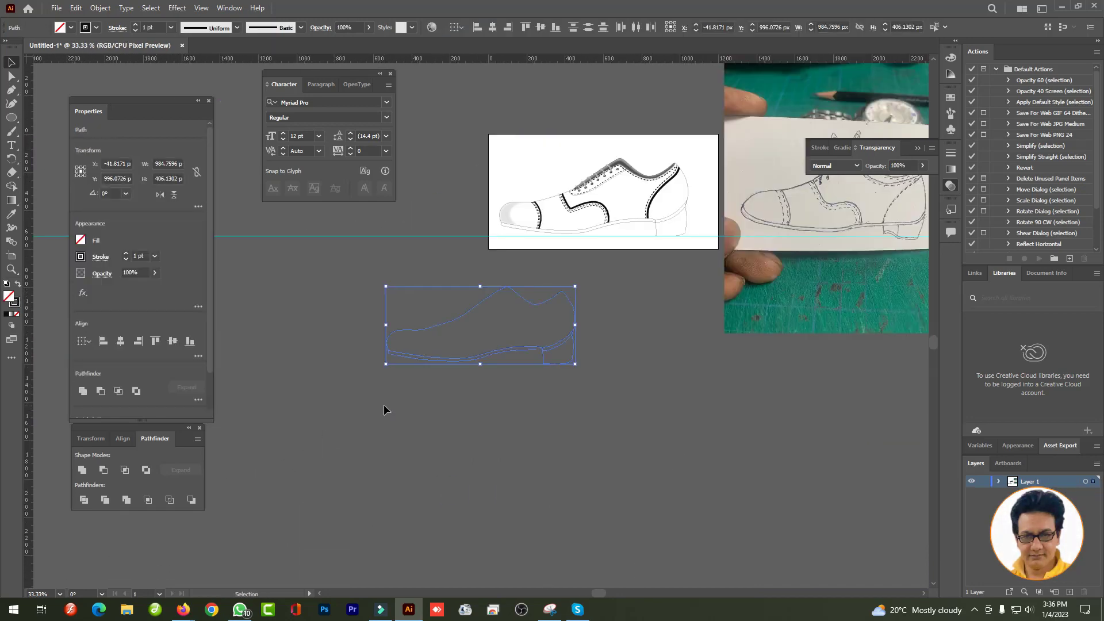
# - Delete the heel, toe and upper curves from the outline copy, keeping the lower sole path
pyautogui.press('a')
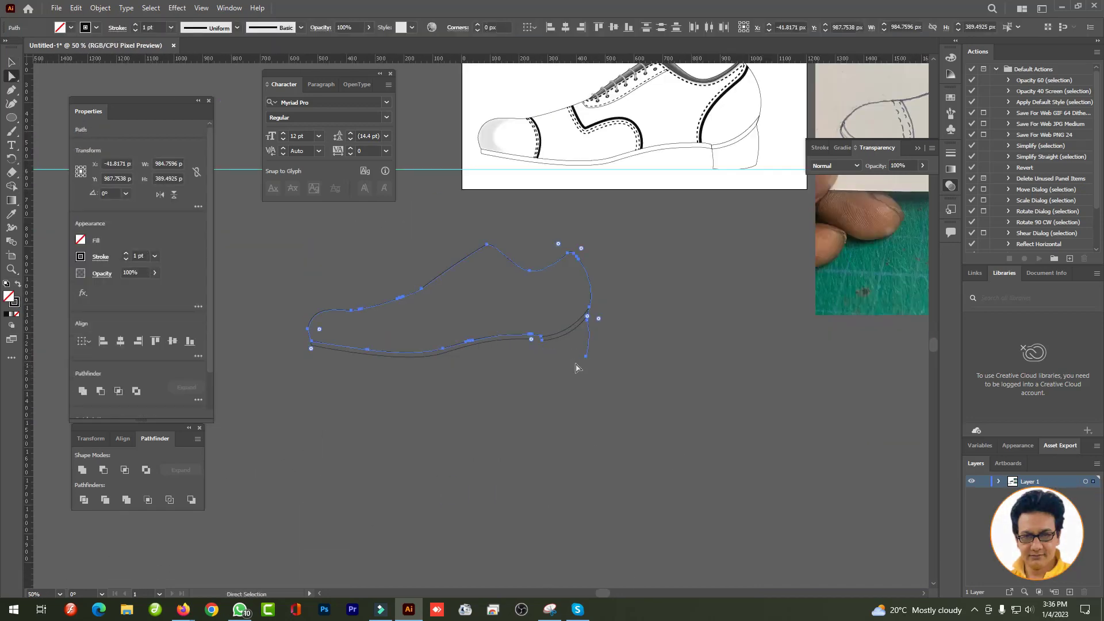
pyautogui.press('Delete')
pyautogui.moveTo(341, 234); pyautogui.dragTo(530, 299)
pyautogui.press('Delete')
pyautogui.scroll(5, 547, 360)
pyautogui.press('p')
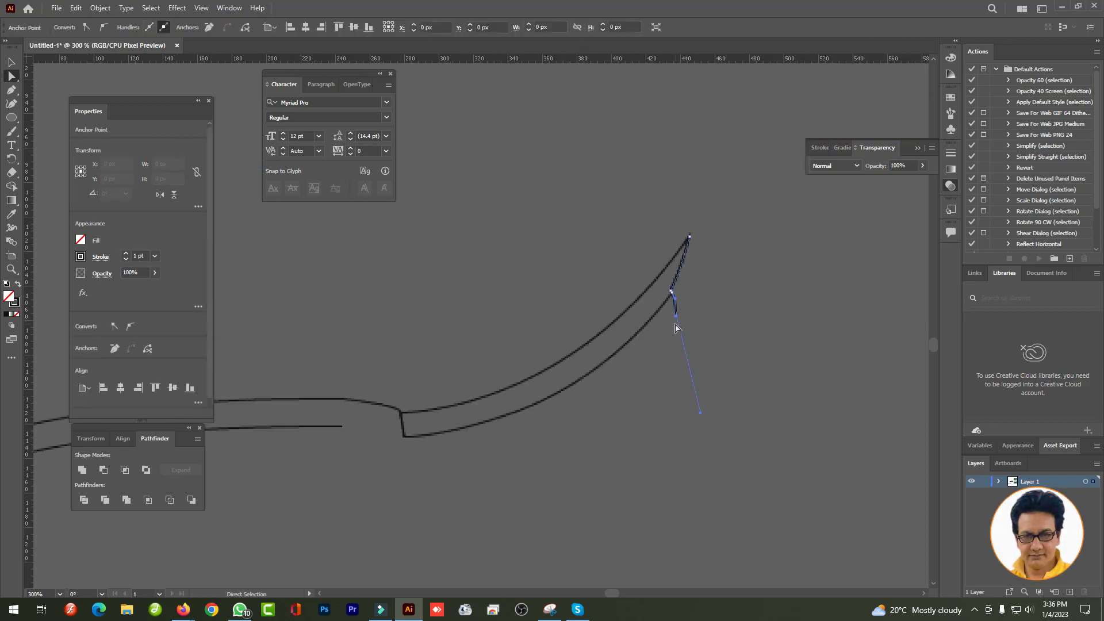
pyautogui.click(470, 401)
pyautogui.press('v')
pyautogui.hotkey('ctrl', 'a')
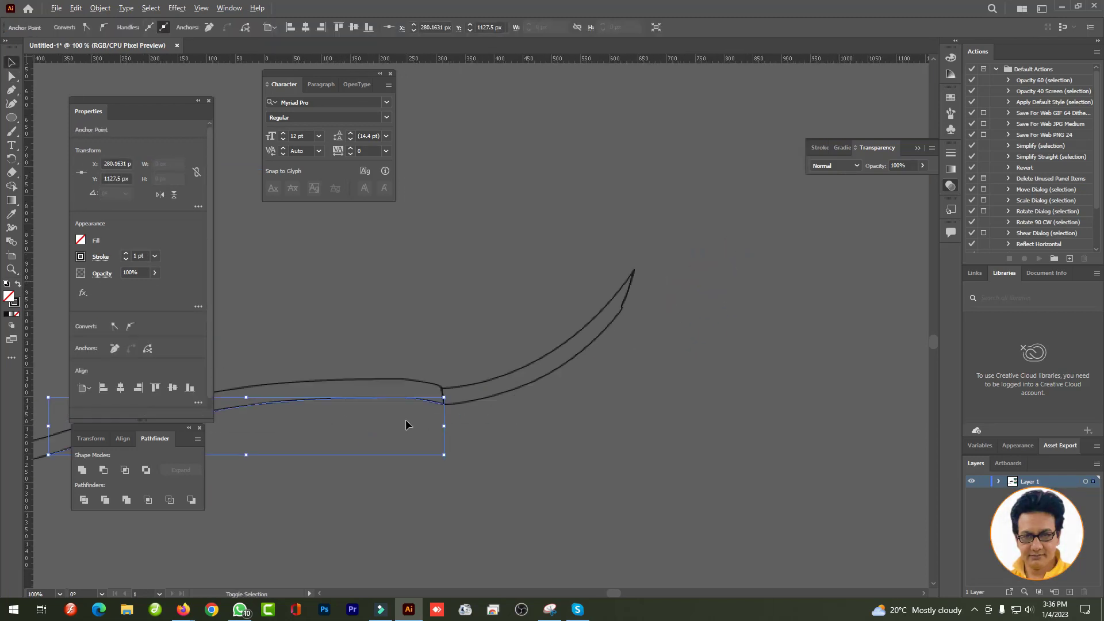
pyautogui.hotkey('ctrl', '-')
pyautogui.hotkey('ctrl', '-')
pyautogui.hotkey('ctrl', '-')
# - Join the open path ends to close the blade-shaped sole strip
pyautogui.press('a')
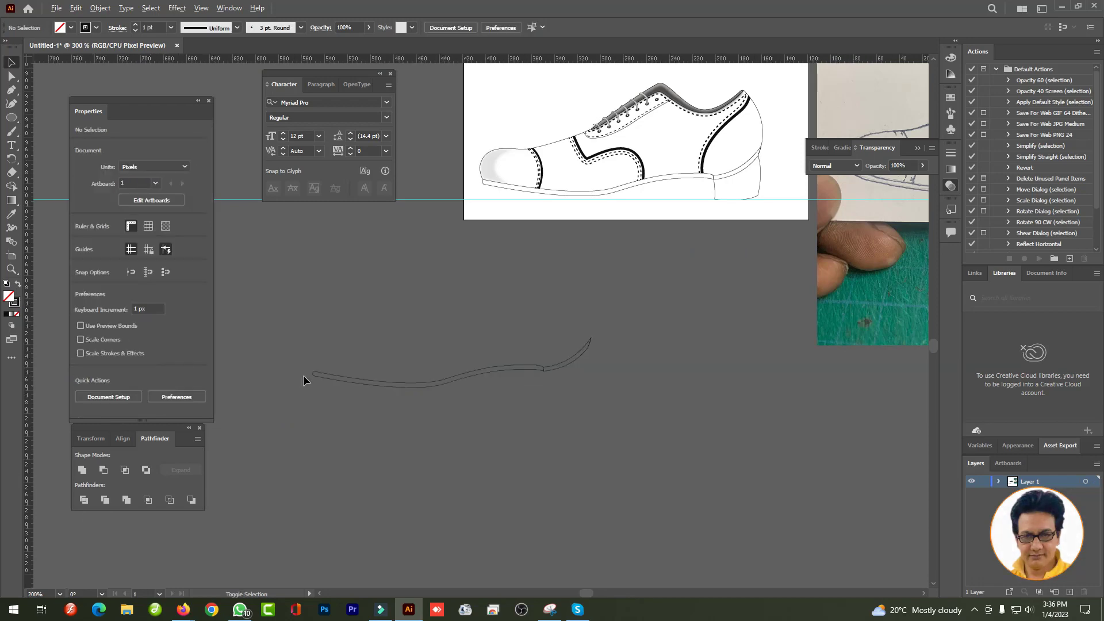
pyautogui.scroll(5, 305, 345)
pyautogui.rightClick(357, 334)
pyautogui.click(394, 417)
pyautogui.press('v')
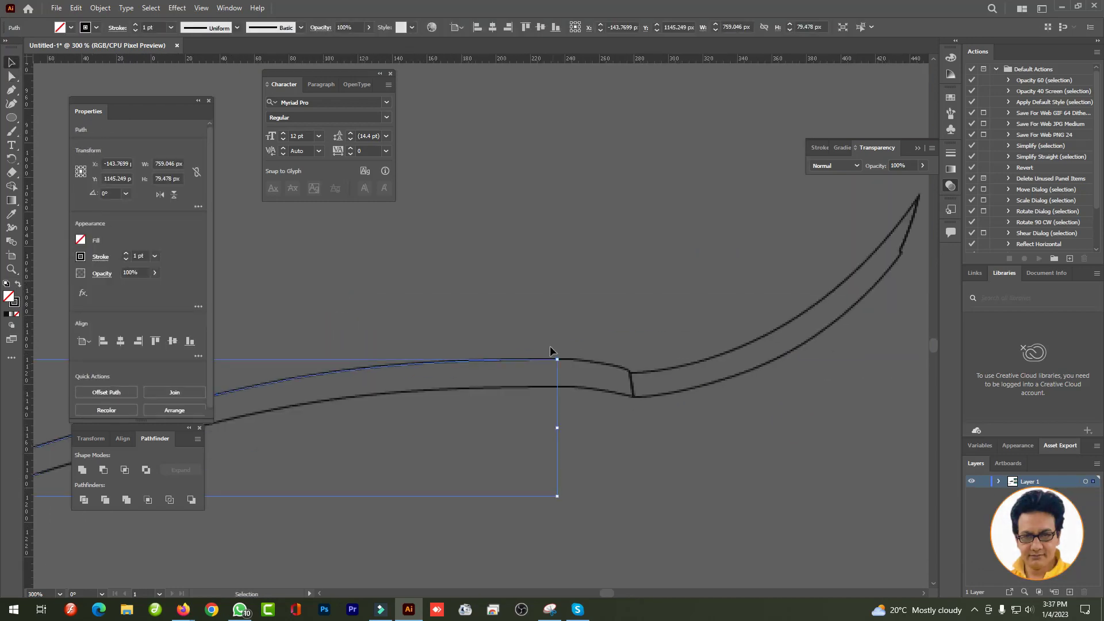
pyautogui.click(630, 401)
pyautogui.hotkey('ctrl', '+')
pyautogui.hotkey('ctrl', '+')
pyautogui.hotkey('ctrl', '+')
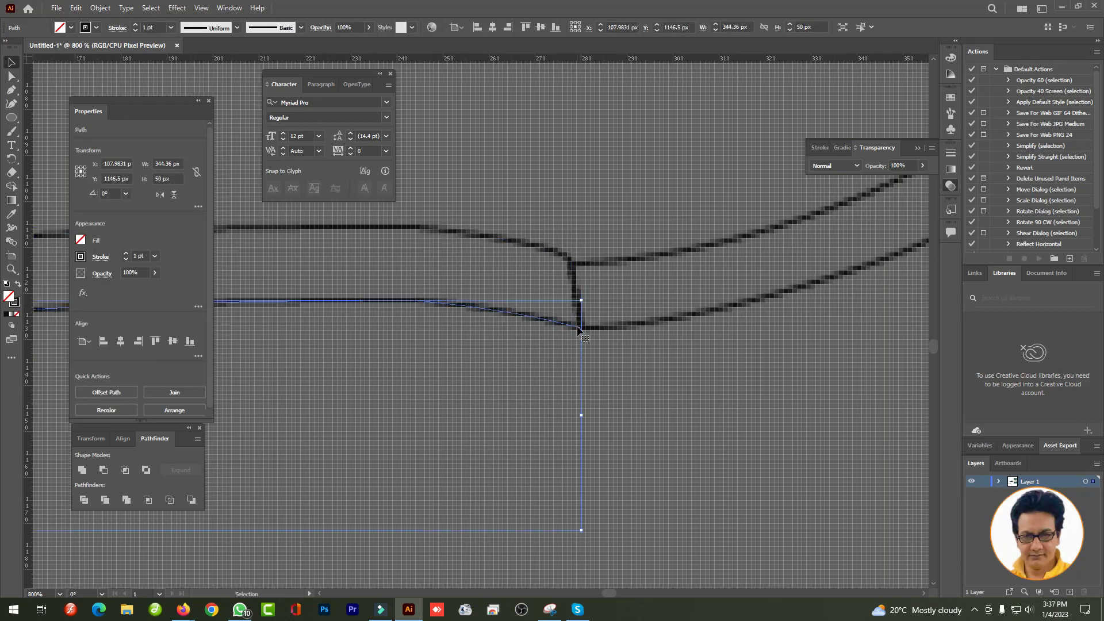
pyautogui.click(599, 338)
pyautogui.scroll(-3, 599, 339)
pyautogui.click(545, 397)
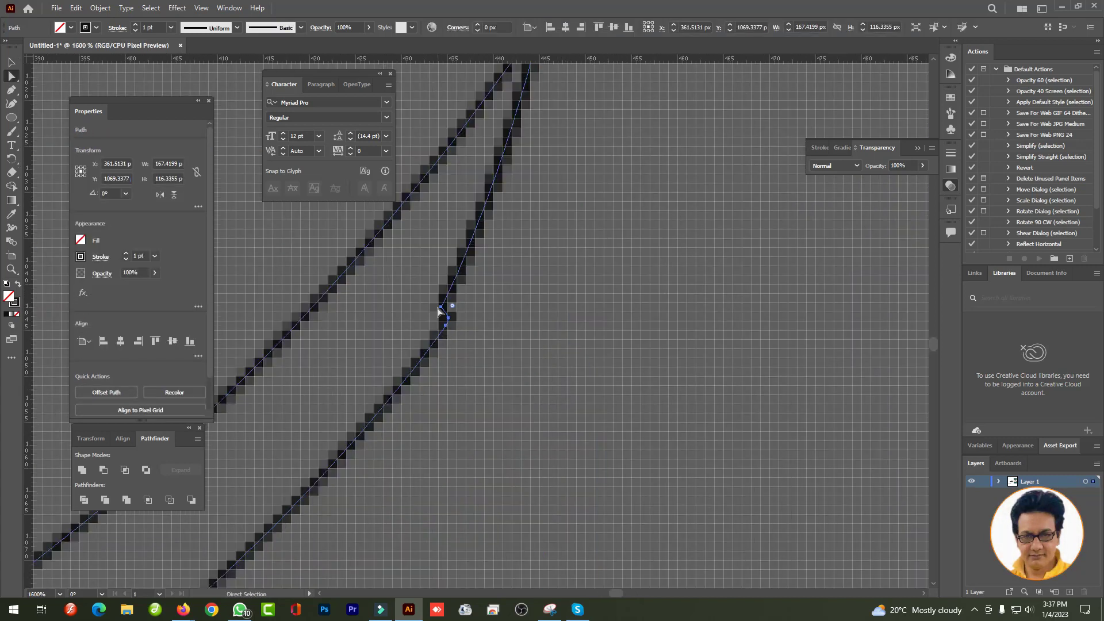
pyautogui.scroll(-3, 444, 308)
# - Give the sole strip a solid #494949 fill and place it along the shoe's bottom
pyautogui.click(17, 284)
pyautogui.doubleClick(9, 296)
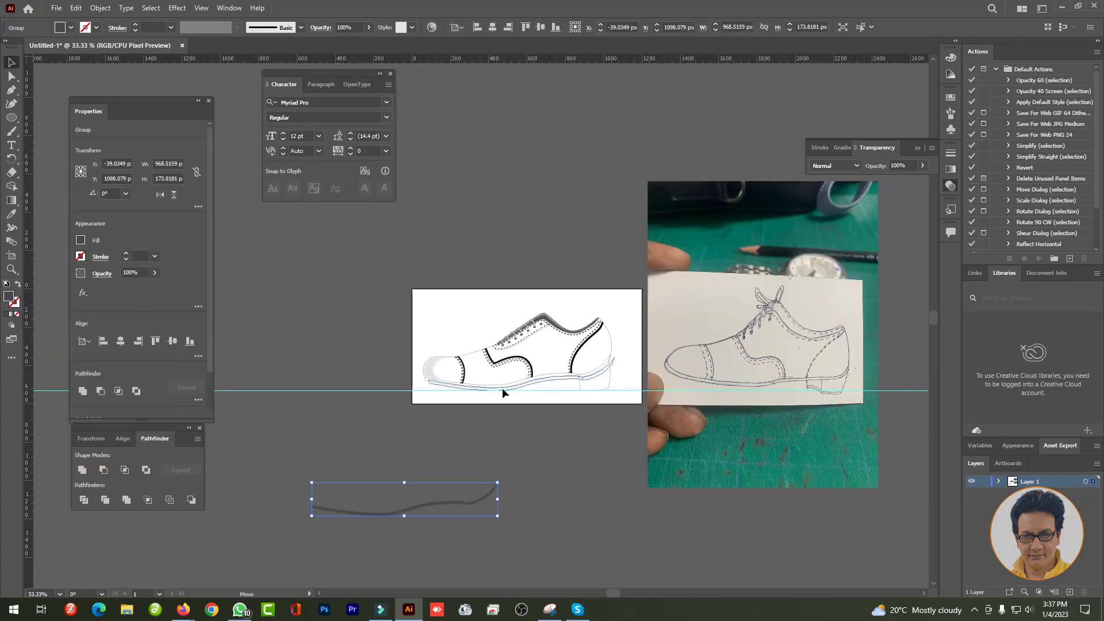
pyautogui.moveTo(502, 389); pyautogui.dragTo(502, 388)
pyautogui.scroll(5, 502, 388)
pyautogui.scroll(2, 545, 361)
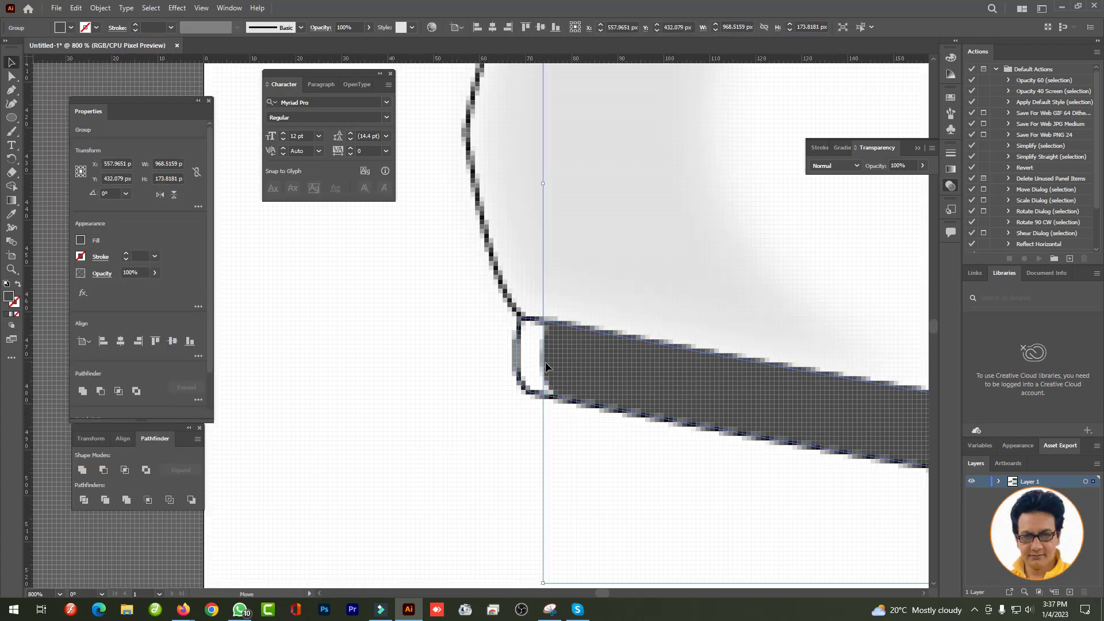
pyautogui.scroll(-2, 538, 458)
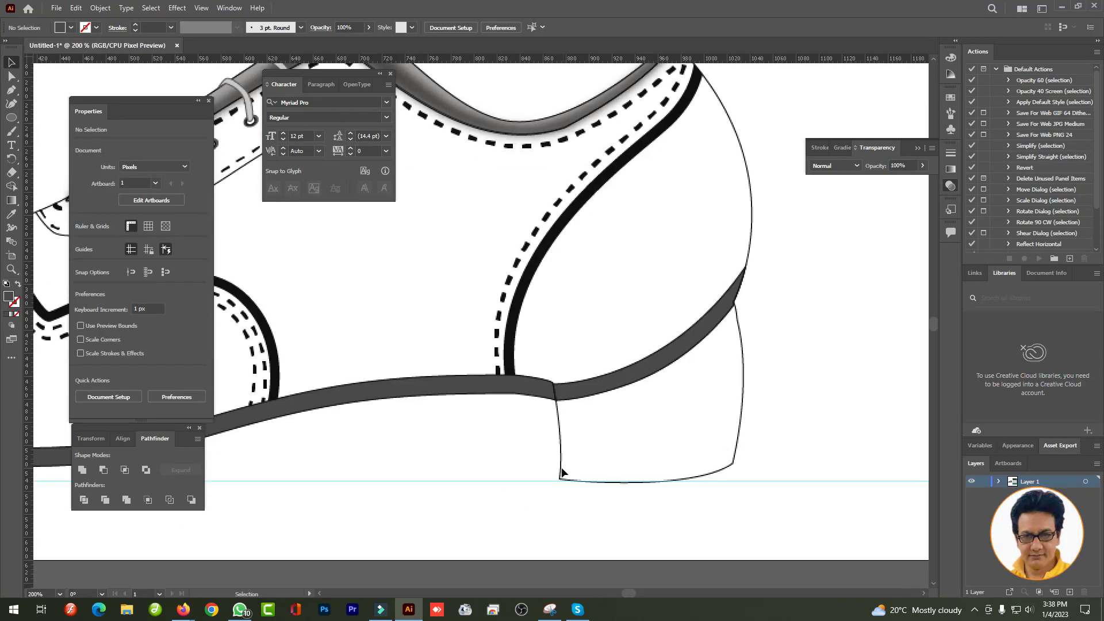
# - Draw the heel-front wedge and fill it mid-grey #8E8E8E
pyautogui.click(525, 386)
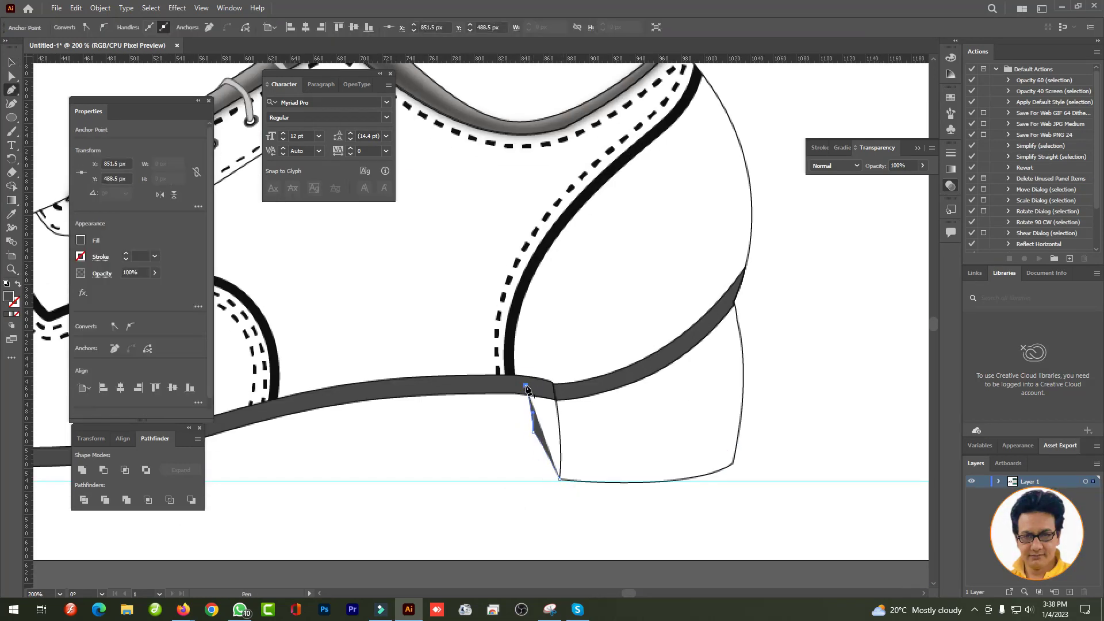
pyautogui.doubleClick(14, 302)
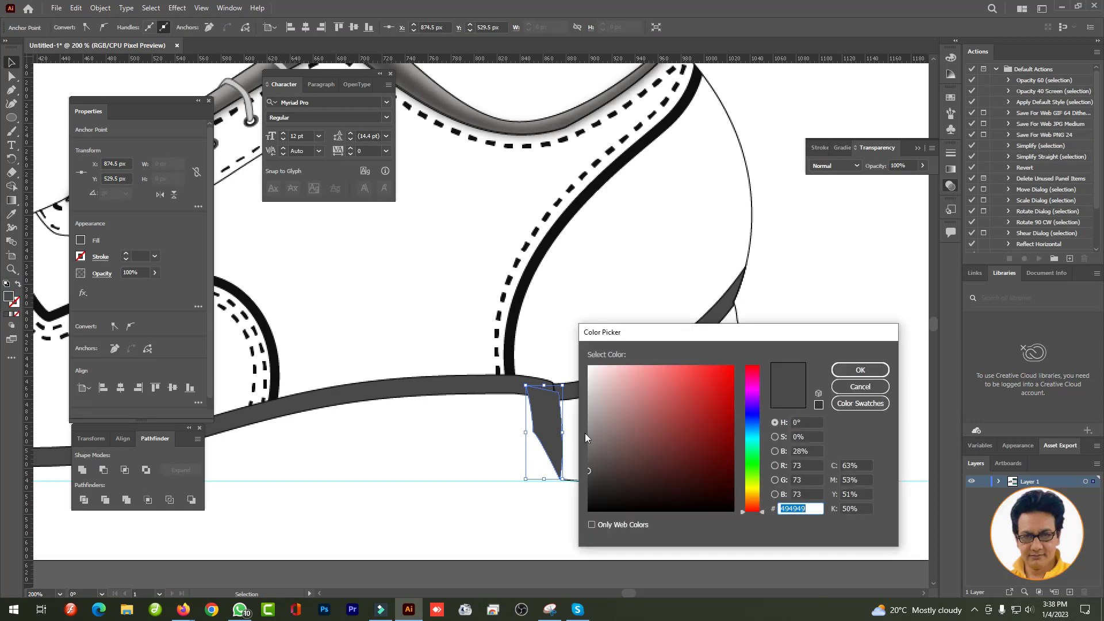
pyautogui.press('Return')
pyautogui.doubleClick(9, 296)
pyautogui.press('Return')
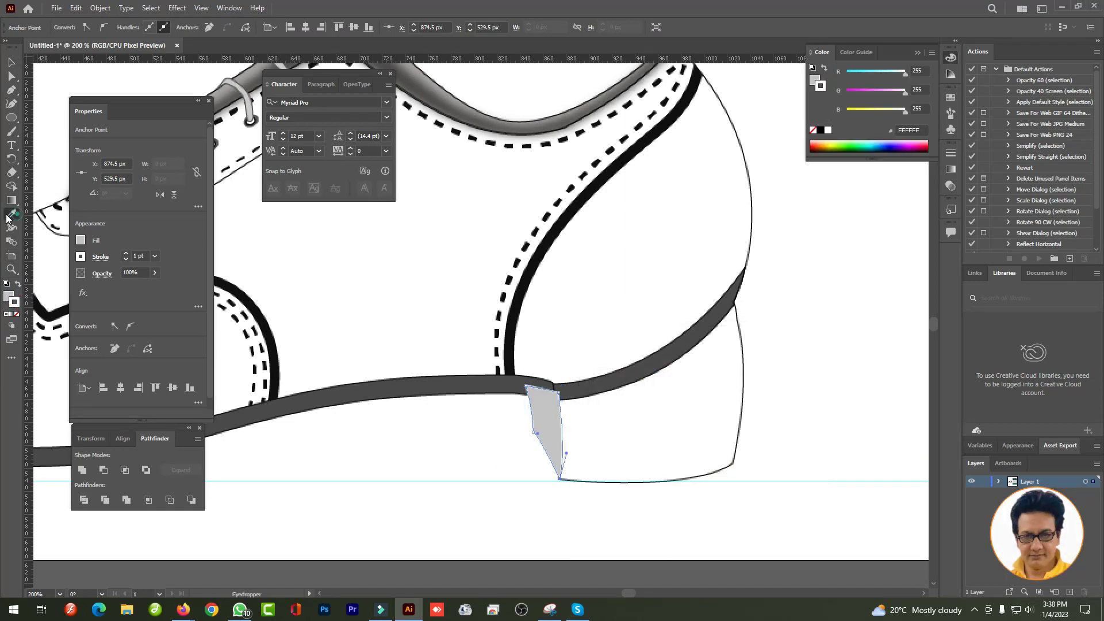
pyautogui.click(402, 384)
pyautogui.doubleClick(9, 296)
pyautogui.press('Return')
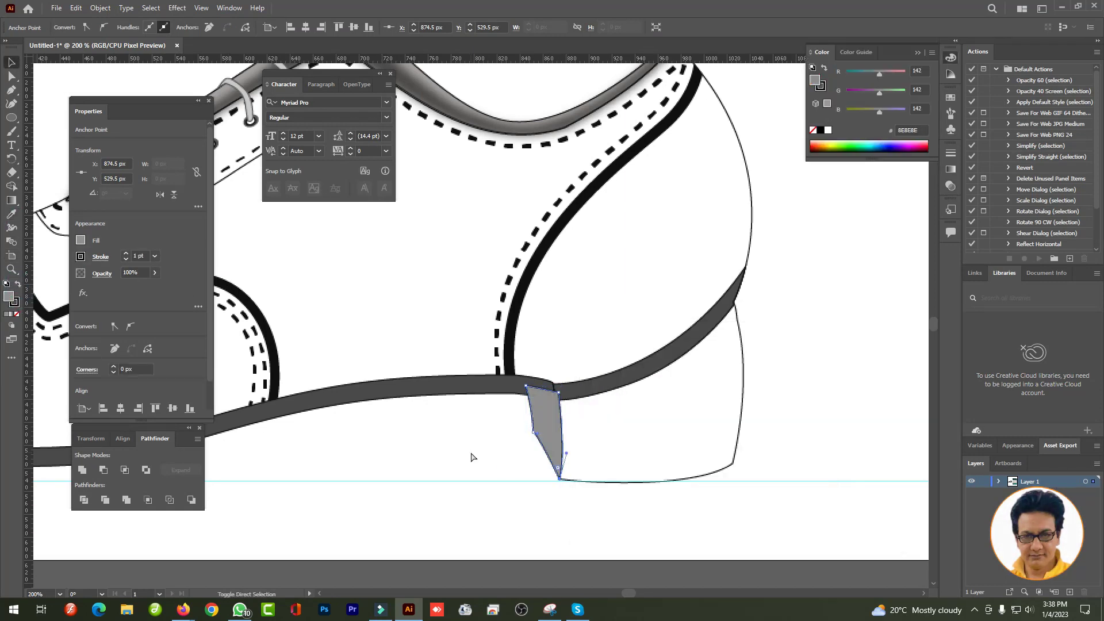
pyautogui.scroll(3, 471, 457)
# - Convert the wedge's top corner anchor to straighten its right edge
pyautogui.press('a')
pyautogui.click(498, 340)
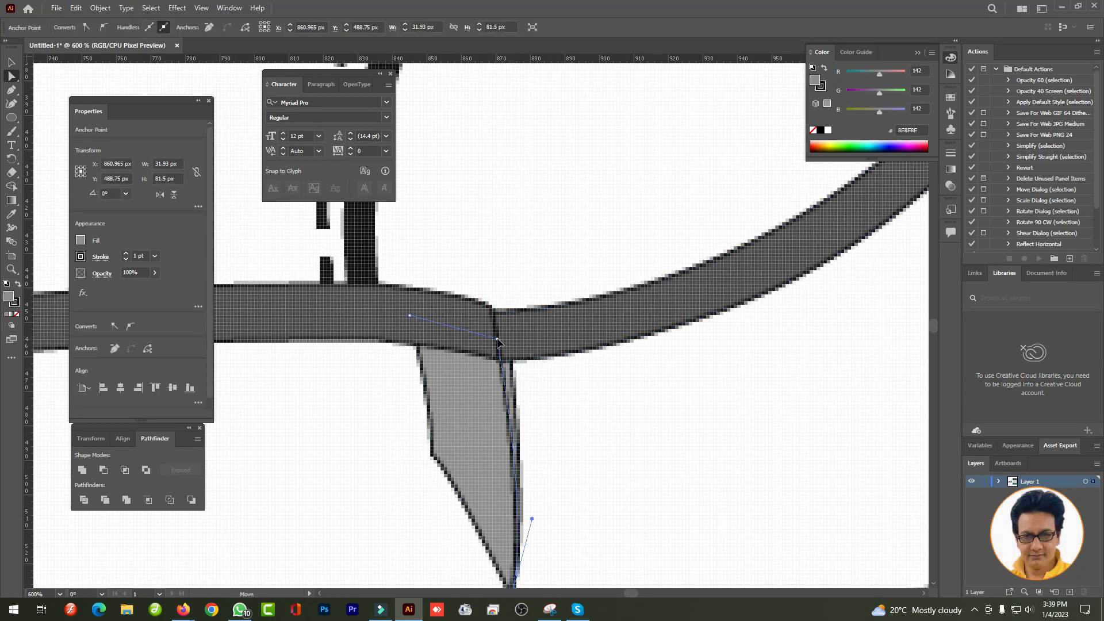
pyautogui.click(532, 519)
pyautogui.scroll(-3, 381, 491)
pyautogui.scroll(-2, 380, 491)
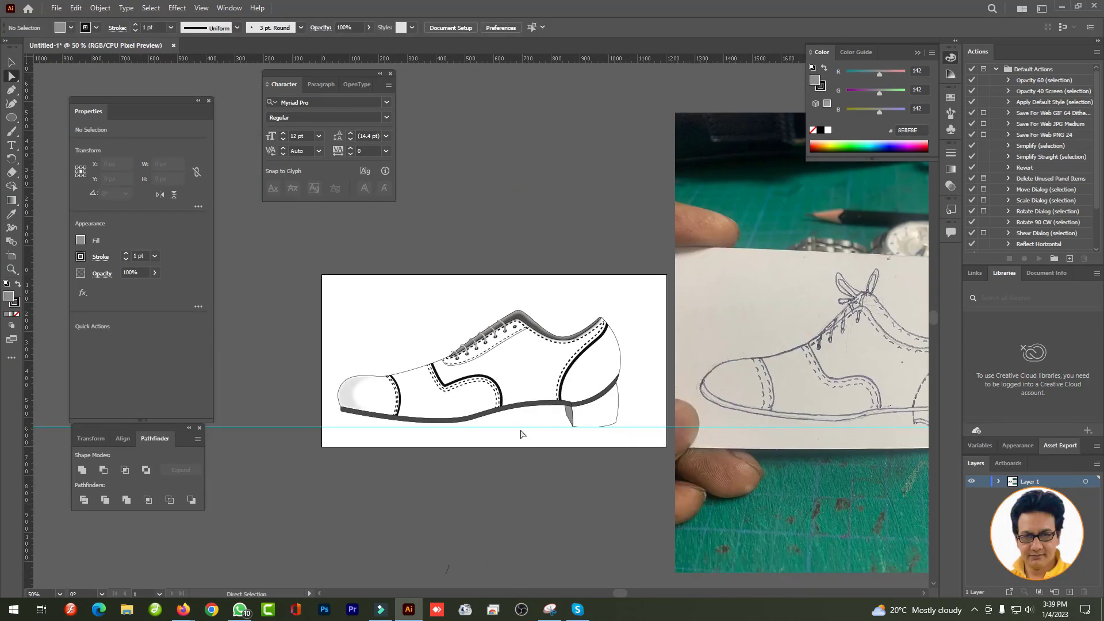
pyautogui.click(317, 449)
pyautogui.scroll(-2, 667, 436)
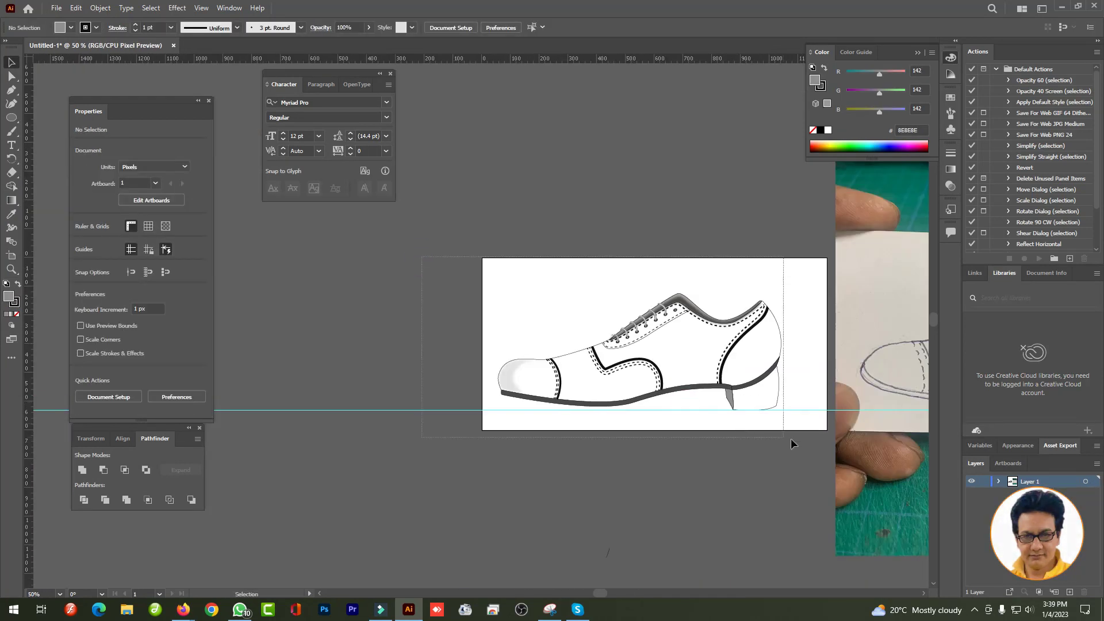
# - Trim the shoe outline copy below the artboard down to the heel curve
pyautogui.press('a')
pyautogui.scroll(2, 791, 429)
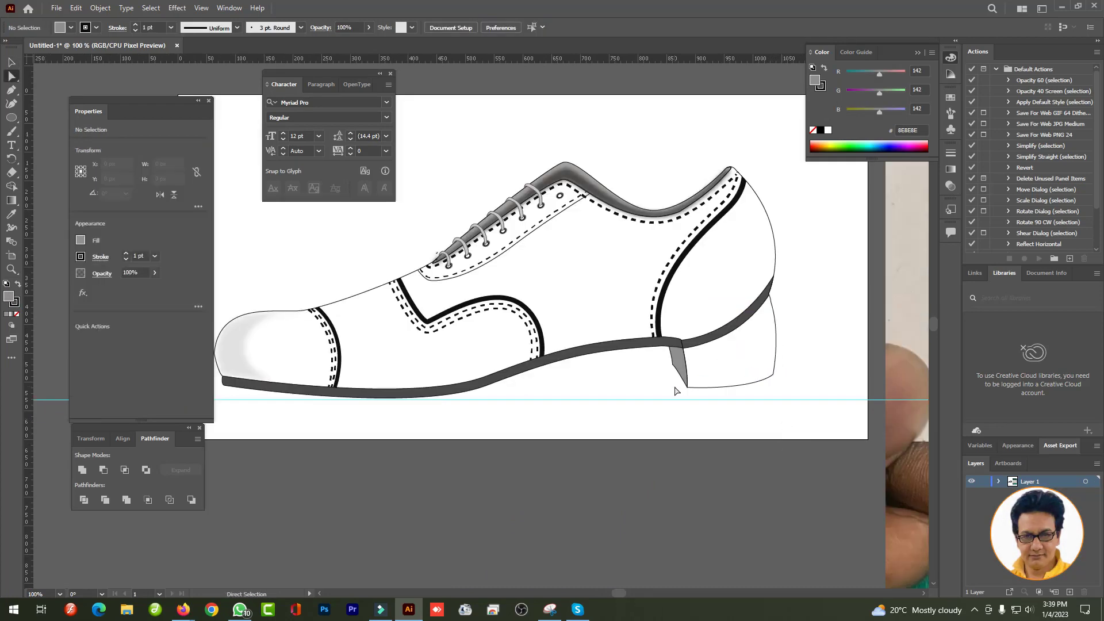
pyautogui.click(661, 359)
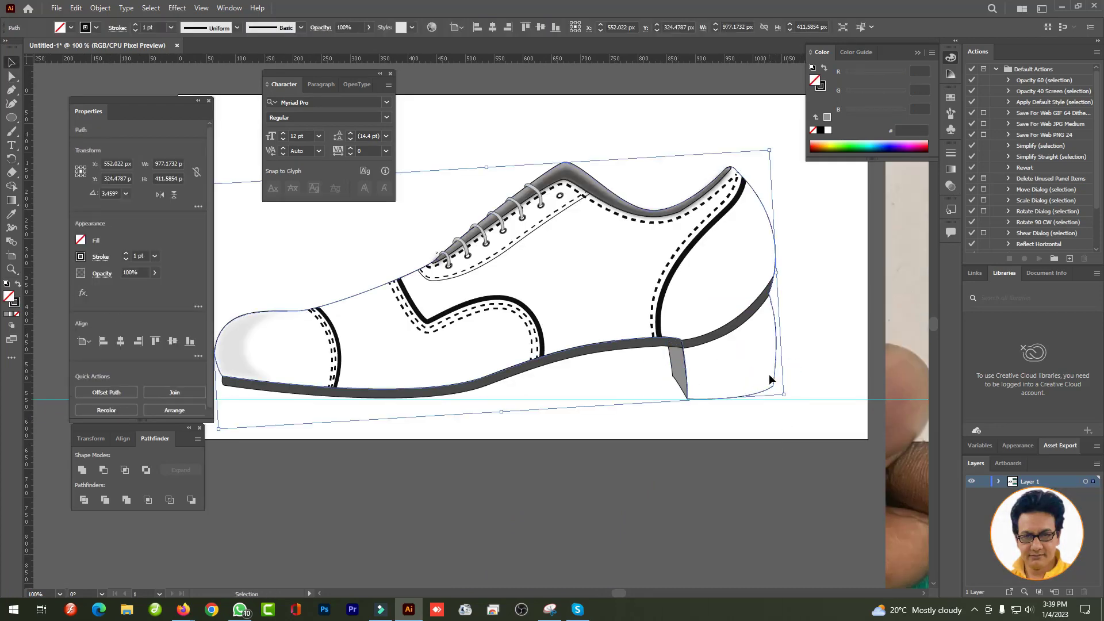
pyautogui.moveTo(378, 496); pyautogui.dragTo(611, 260)
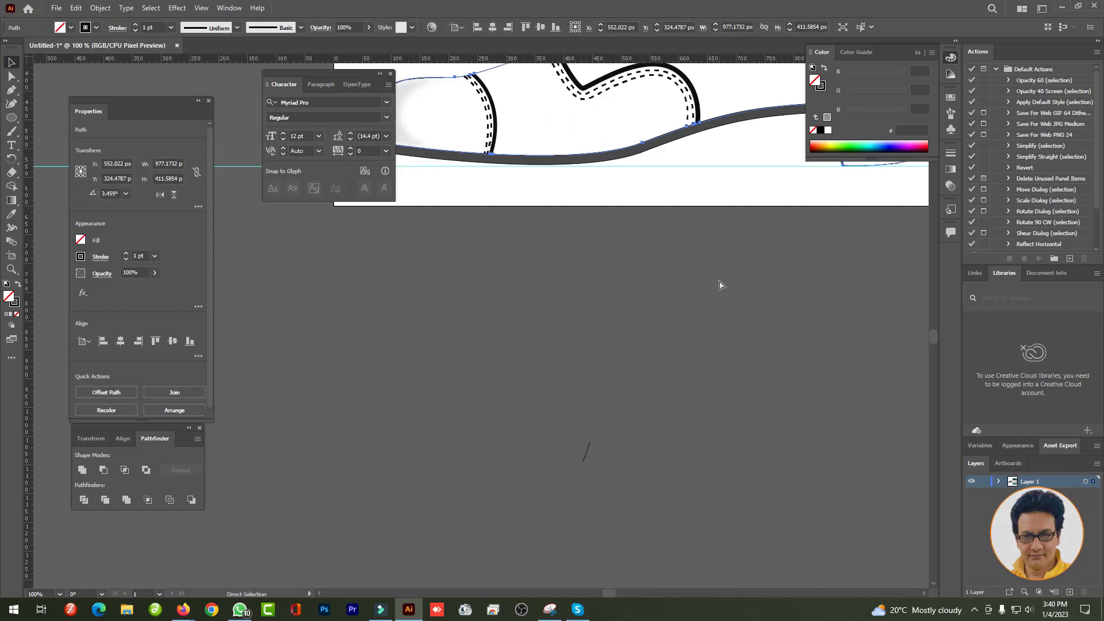
pyautogui.click(512, 197)
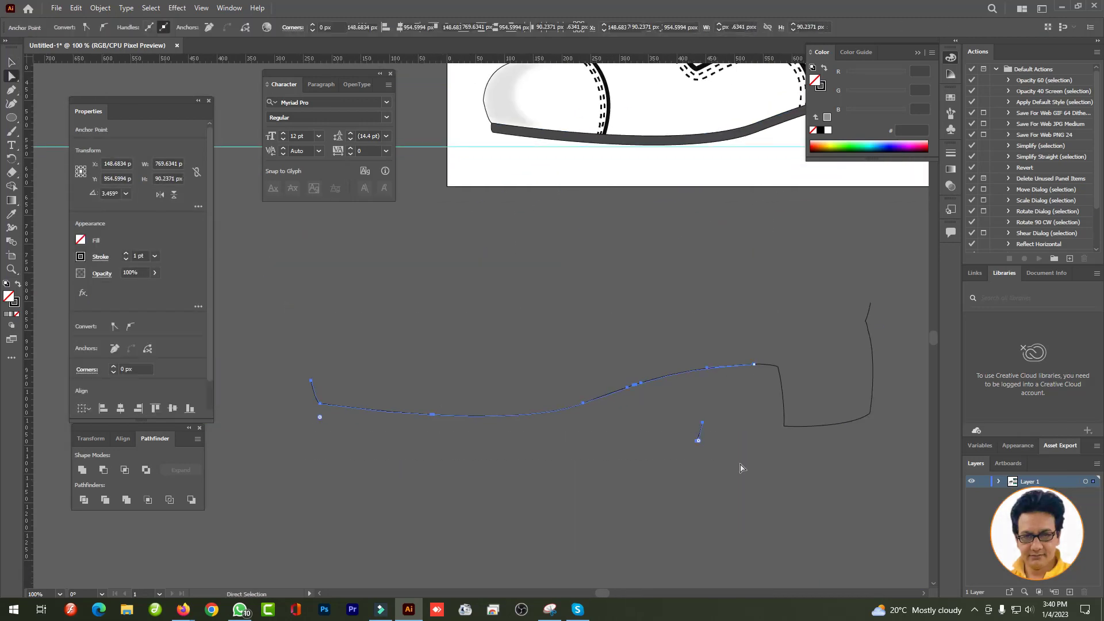
pyautogui.press('Delete')
pyautogui.press('v')
pyautogui.moveTo(711, 169); pyautogui.dragTo(536, 440)
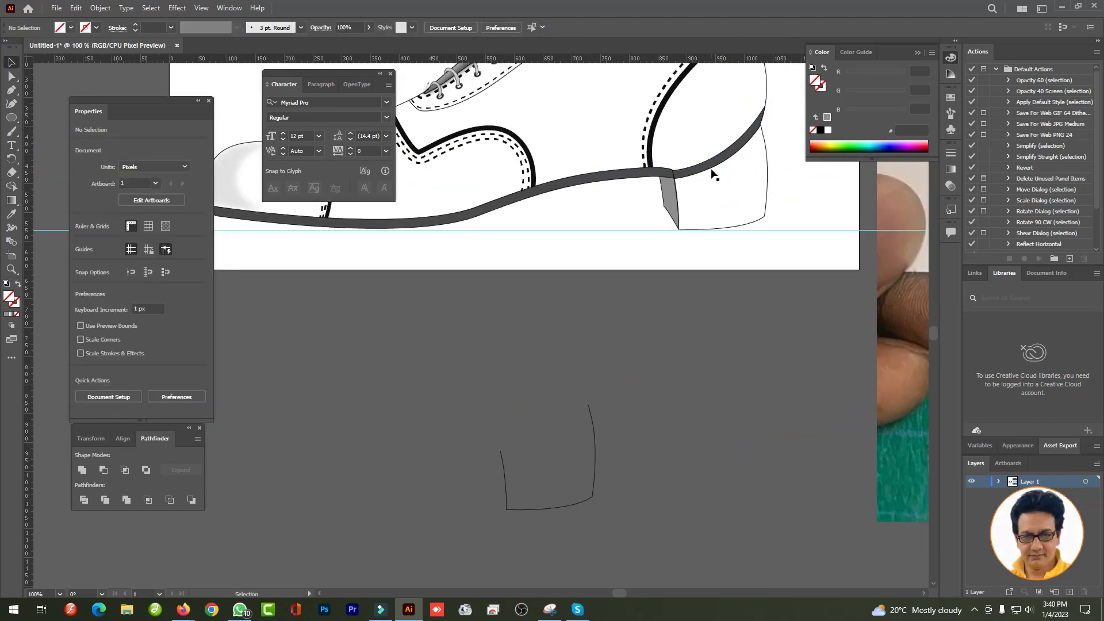
pyautogui.press('Delete')
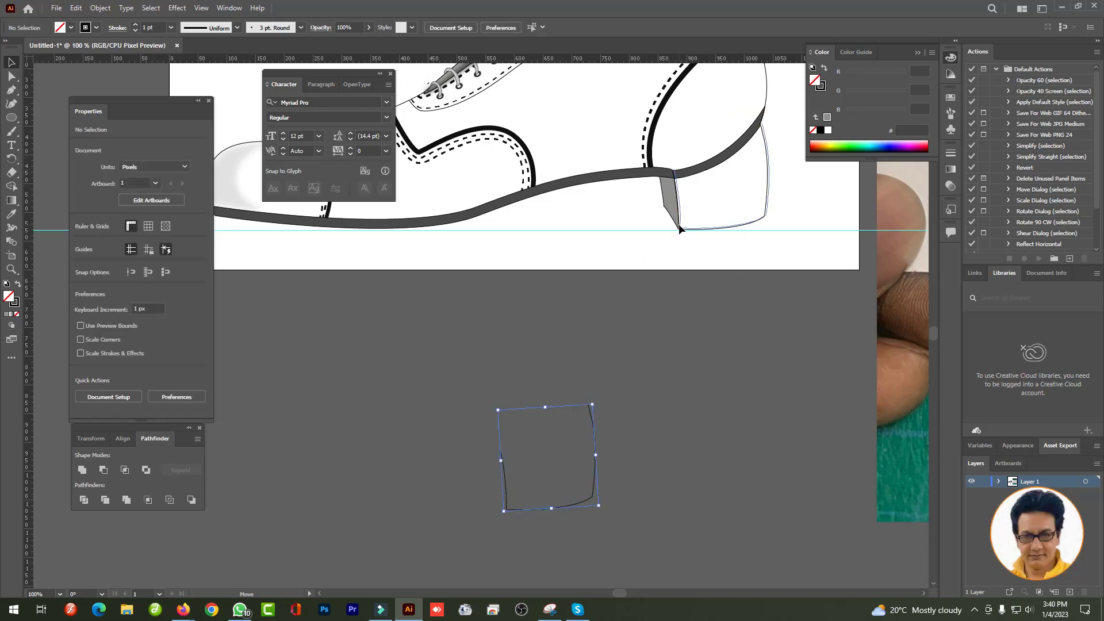
# - Fill the heel with the sampled mid-grey and close its path at the upper-right corner
pyautogui.click(680, 229)
pyautogui.hotkey('ctrl', '=')
pyautogui.hotkey('ctrl', '=')
pyautogui.hotkey('ctrl', '=')
pyautogui.press('i')
pyautogui.click(409, 269)
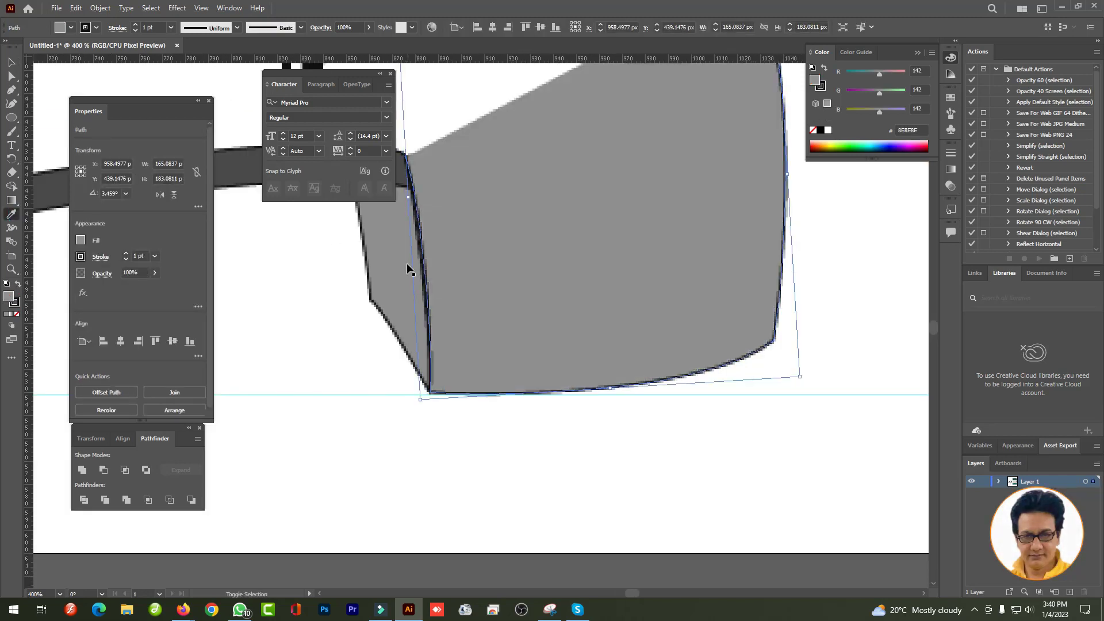
pyautogui.scroll(5, 409, 269)
pyautogui.press('p')
pyautogui.click(729, 183)
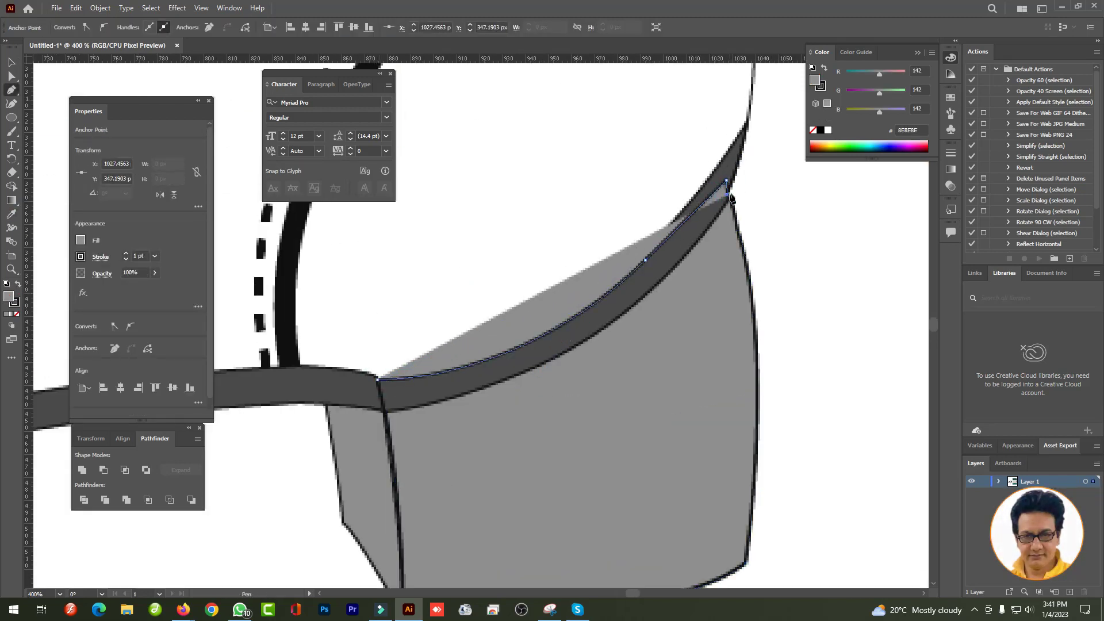
pyautogui.press('v')
pyautogui.click(601, 408)
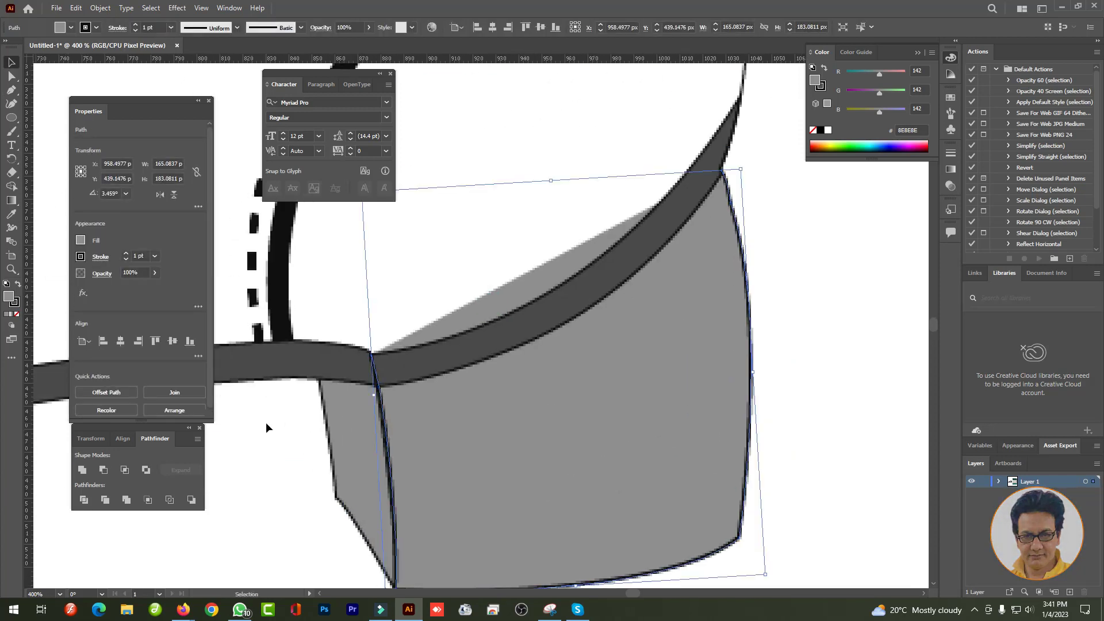
pyautogui.click(266, 425)
# - Pen new anchors along the heel's front edge, starting at its top corner
pyautogui.press('p')
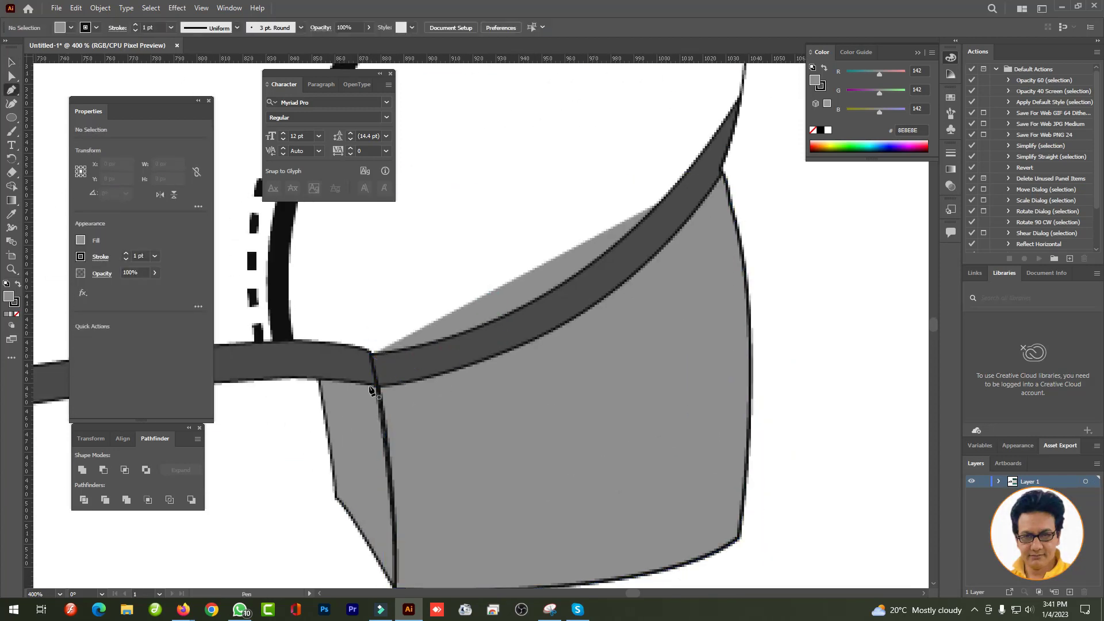
pyautogui.click(375, 375)
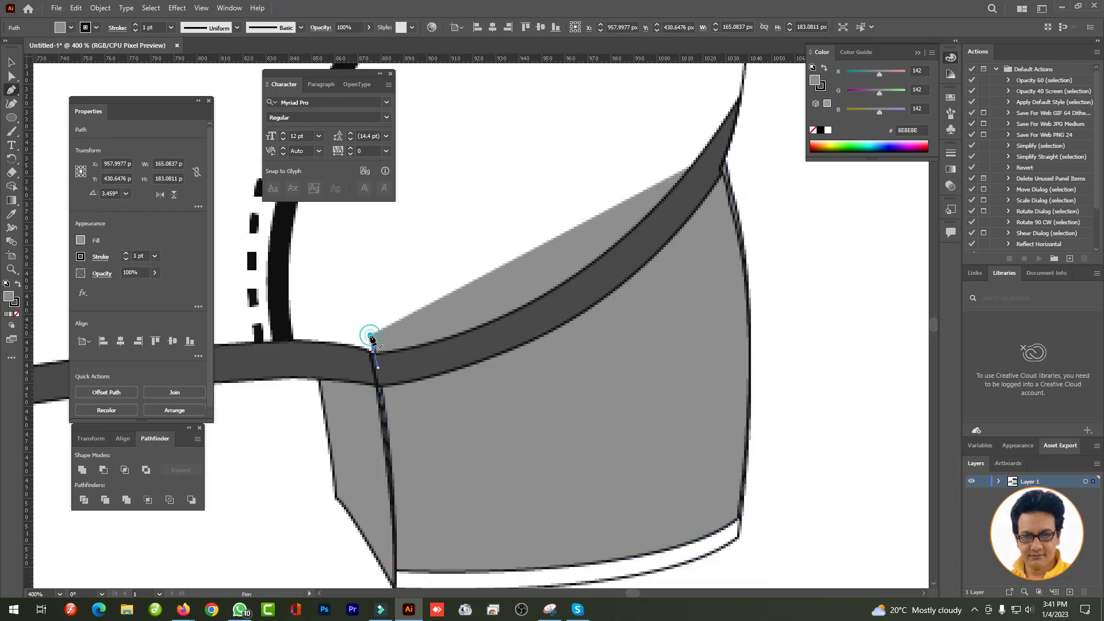
pyautogui.click(556, 380)
pyautogui.moveTo(630, 315); pyautogui.dragTo(638, 311)
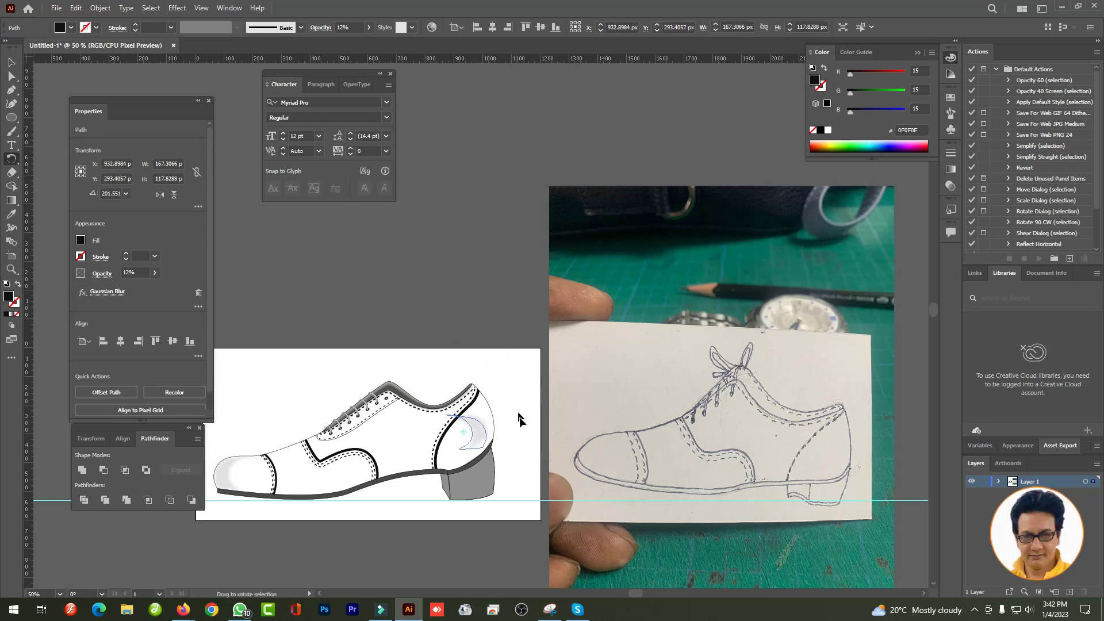
# - Reshape the back highlight's lower edge and lower-left corner with Direct Selection
pyautogui.scroll(5, 483, 444)
pyautogui.press('a')
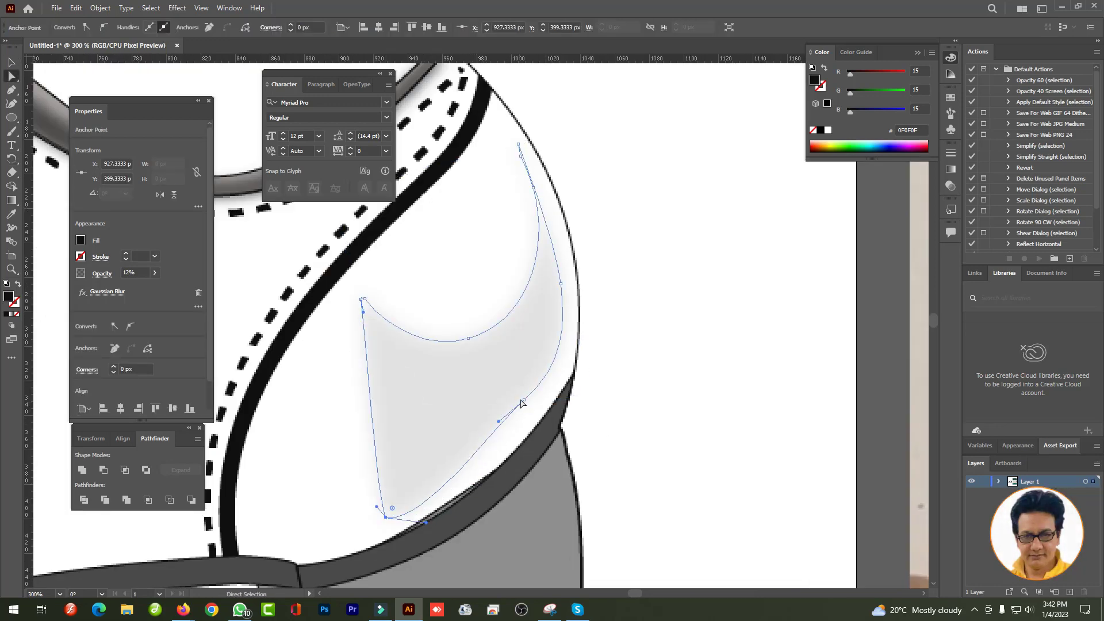
pyautogui.click(503, 430)
pyautogui.moveTo(503, 436); pyautogui.dragTo(494, 445)
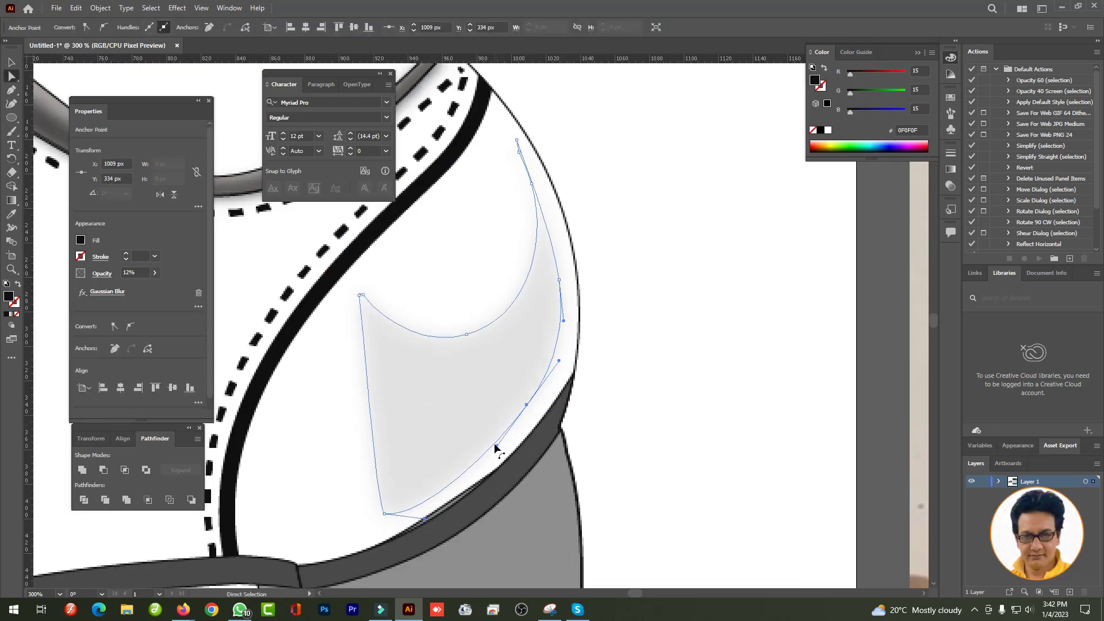
pyautogui.moveTo(306, 465); pyautogui.dragTo(251, 523)
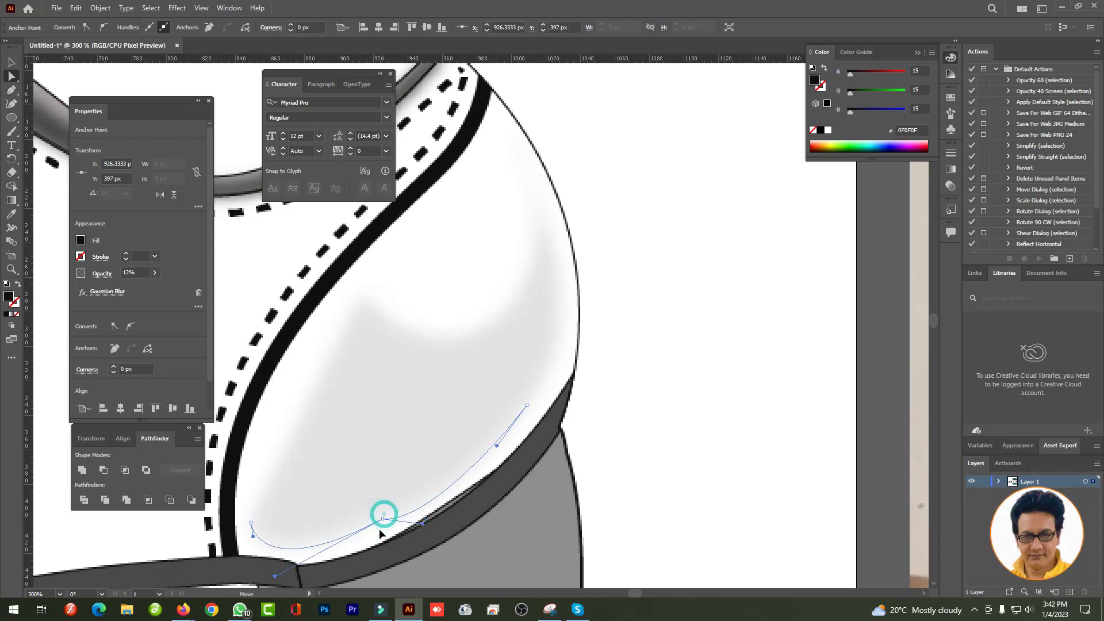
pyautogui.click(385, 525)
pyautogui.moveTo(426, 530); pyautogui.dragTo(497, 458)
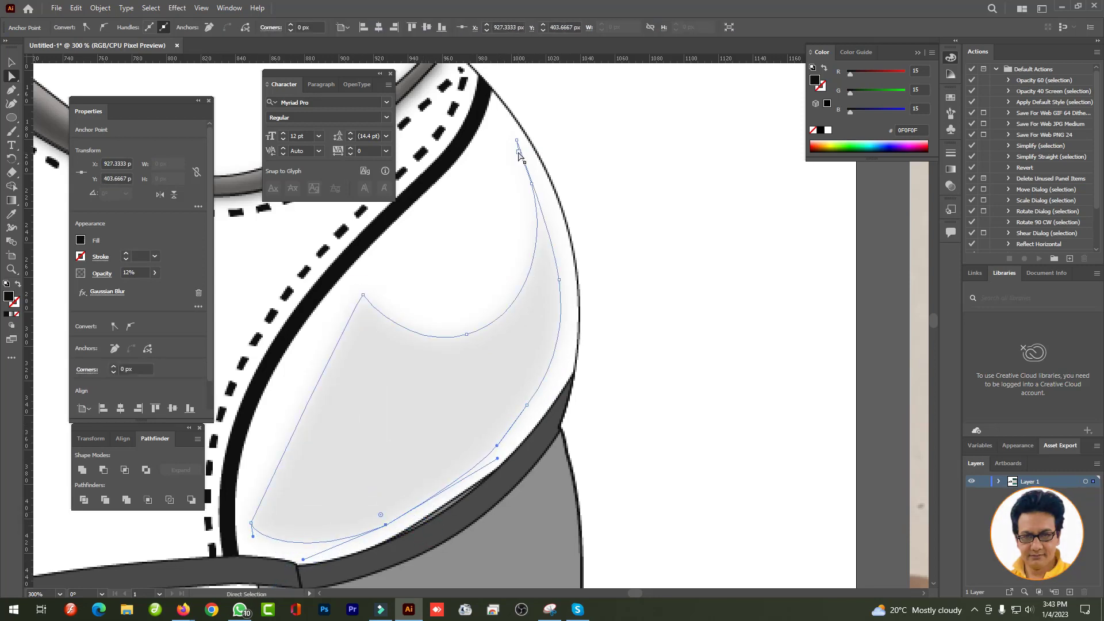
# - Pull the highlight's top anchor toward the collar, delete an extra anchor and smooth its inner curve
pyautogui.click(529, 174)
pyautogui.moveTo(532, 196); pyautogui.dragTo(540, 162)
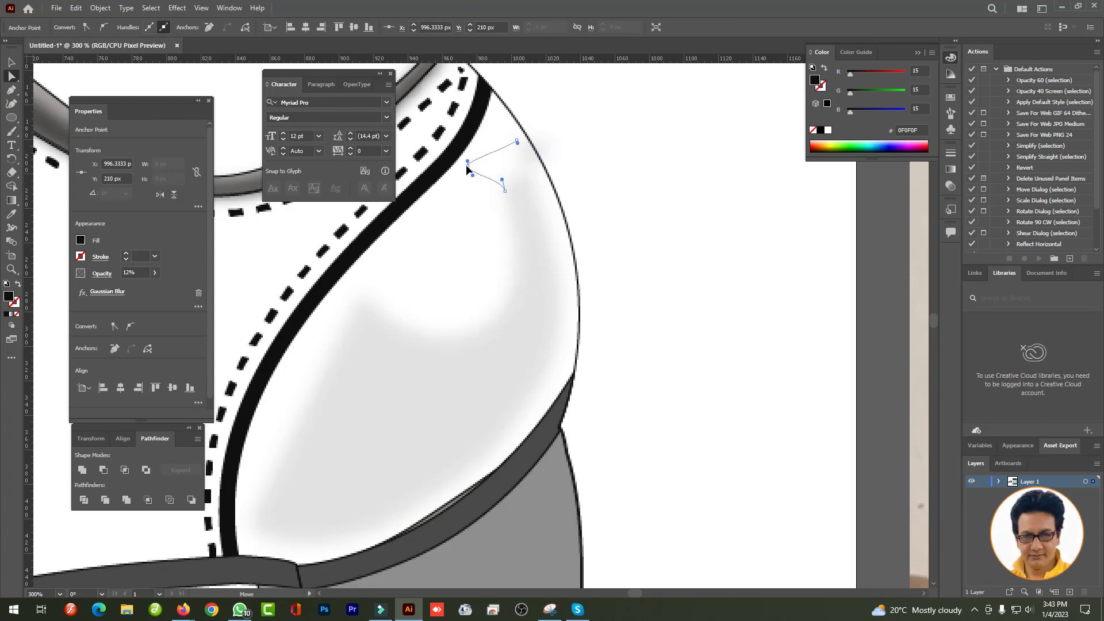
pyautogui.moveTo(466, 165); pyautogui.dragTo(495, 105)
pyautogui.moveTo(554, 193); pyautogui.dragTo(557, 191)
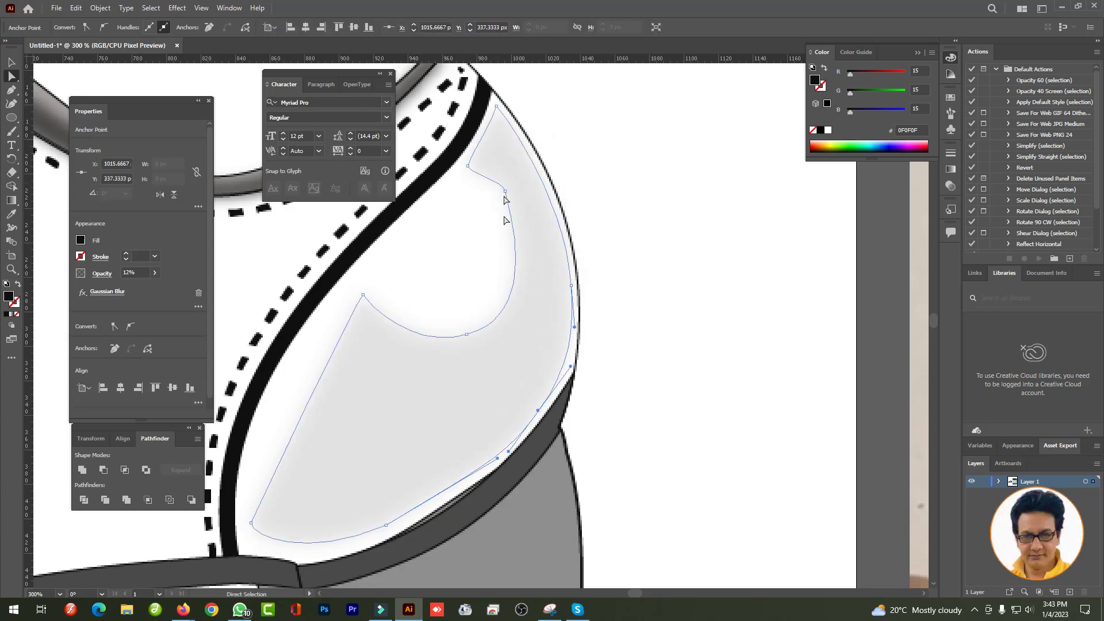
pyautogui.moveTo(458, 182)
pyautogui.mouseDown()
pyautogui.moveTo(468, 167)
pyautogui.moveTo(447, 206)
pyautogui.mouseUp()
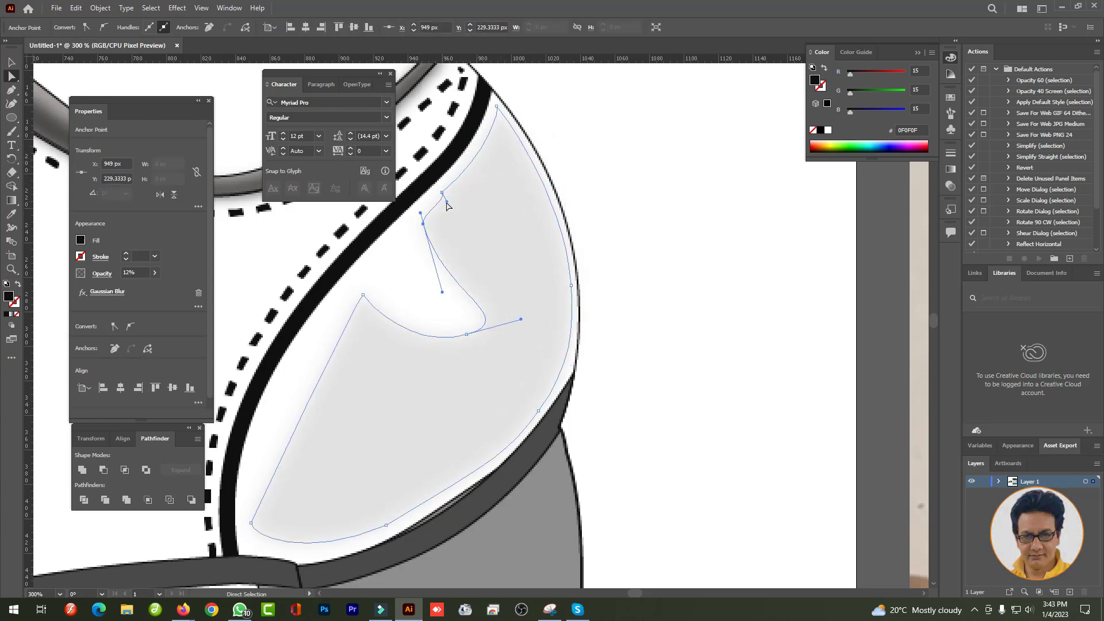
pyautogui.click(468, 337)
pyautogui.press('a')
pyautogui.moveTo(450, 283); pyautogui.dragTo(442, 277)
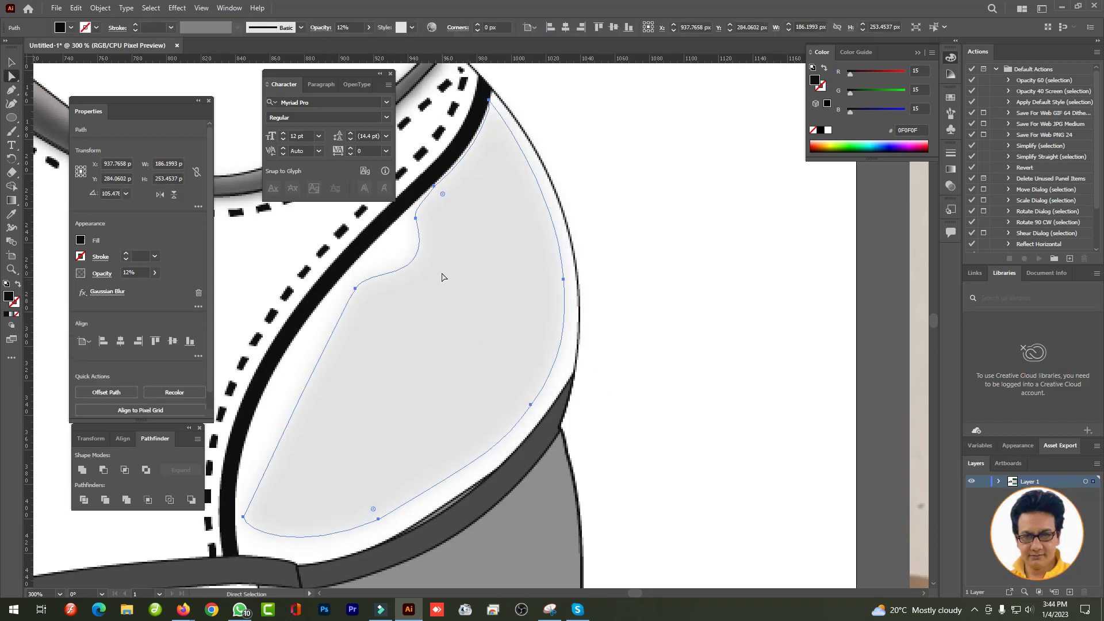
pyautogui.click(415, 218)
# - Fill the back highlight with a white gradient and set its opacity to 35%
pyautogui.hotkey('ctrl', '1')
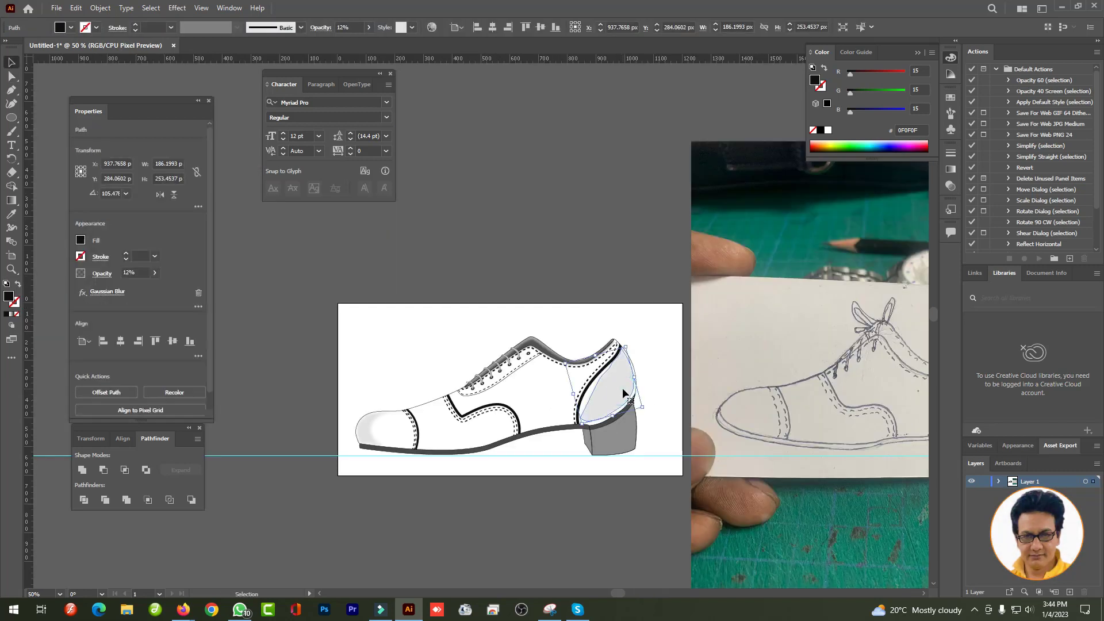
pyautogui.press('g')
pyautogui.scroll(2, 645, 336)
pyautogui.click(375, 541)
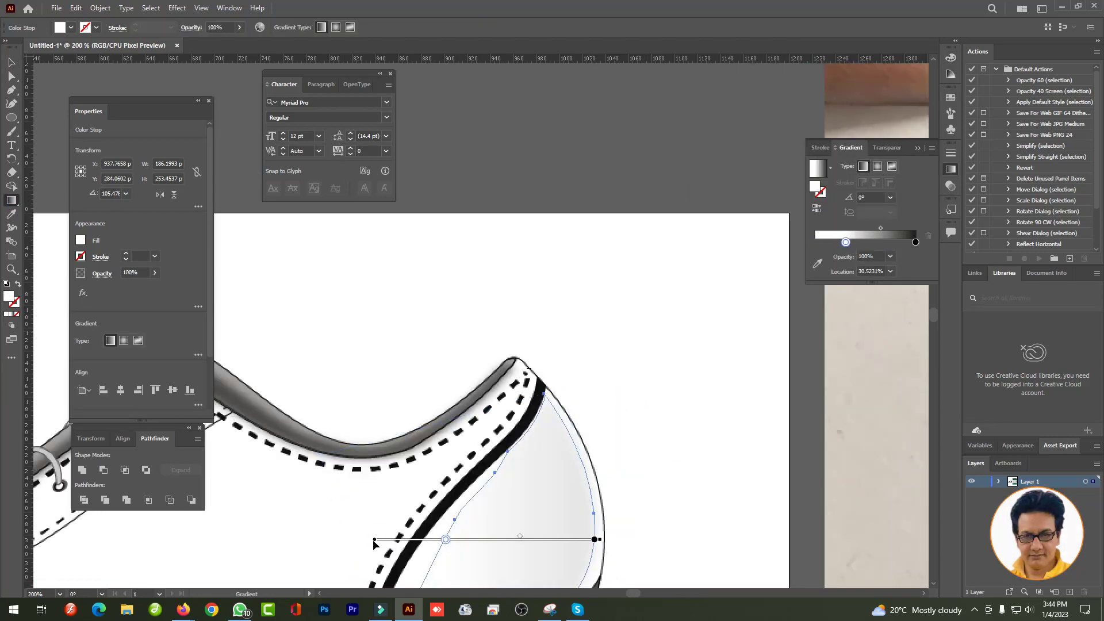
pyautogui.press('v')
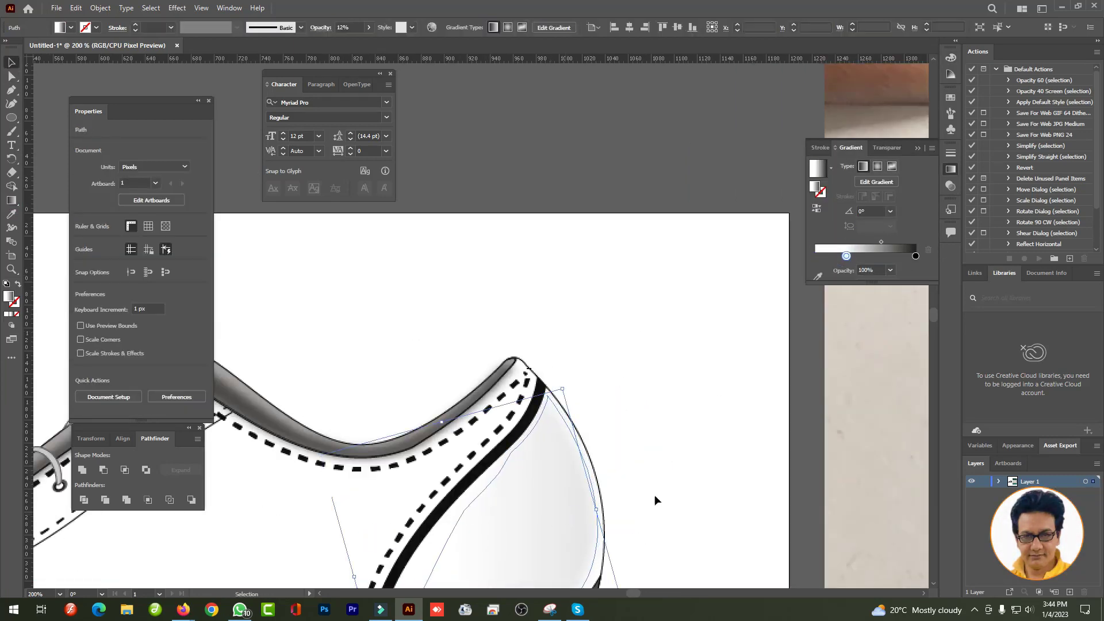
pyautogui.click(951, 185)
pyautogui.click(667, 381)
# - Move a back-highlight anchor down to the highlight's bottom-left corner
pyautogui.scroll(-4, 565, 516)
pyautogui.scroll(4, 632, 437)
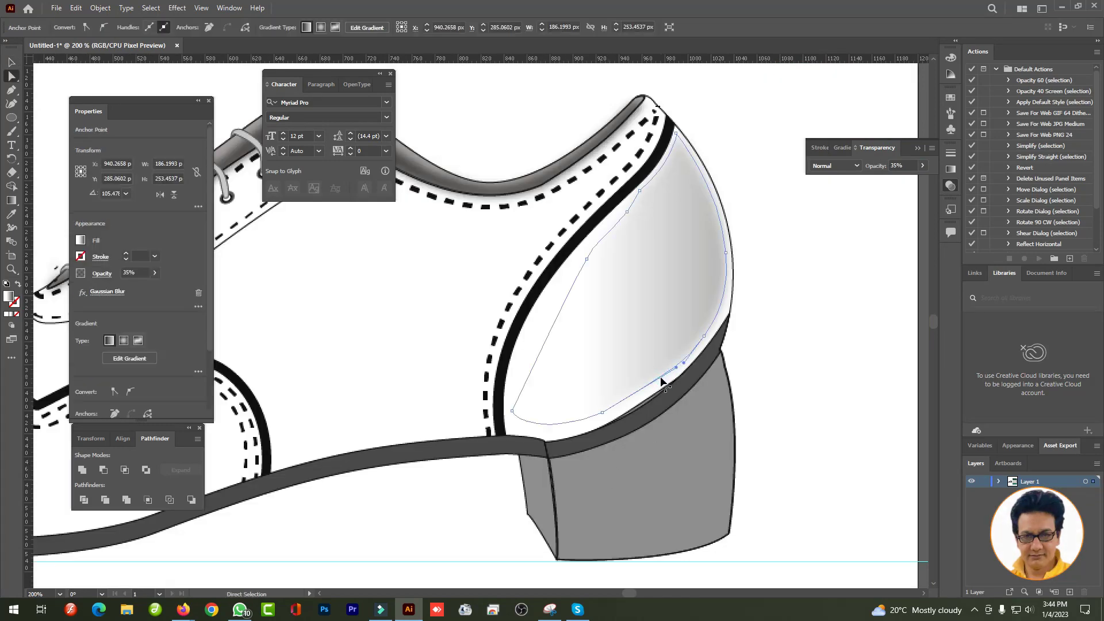
pyautogui.scroll(2, 503, 439)
pyautogui.press('a')
pyautogui.click(711, 286)
pyautogui.moveTo(712, 287); pyautogui.dragTo(317, 472)
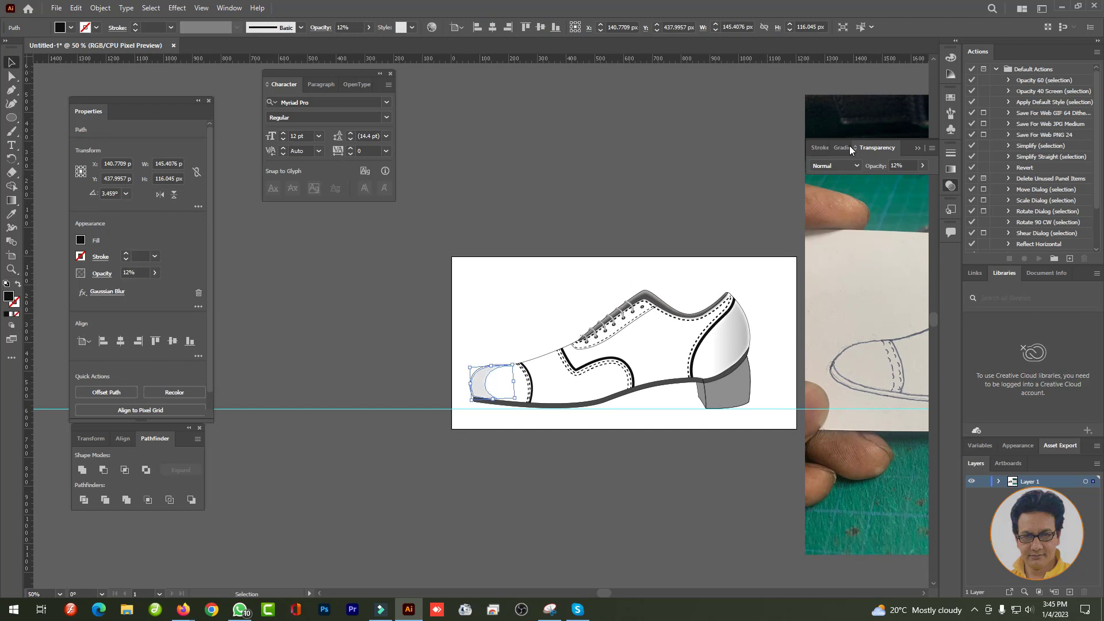
pyautogui.click(848, 148)
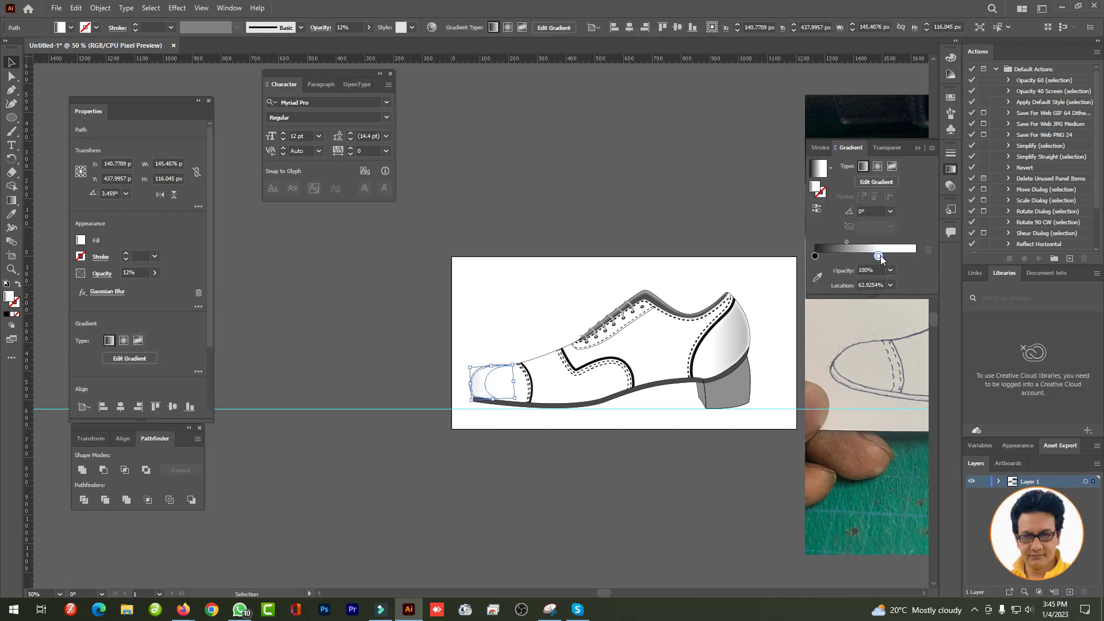
# - Reshape the lower edge of the blurred toe-cap highlight
pyautogui.hotkey('ctrl', '1')
pyautogui.click(877, 148)
pyautogui.click(559, 300)
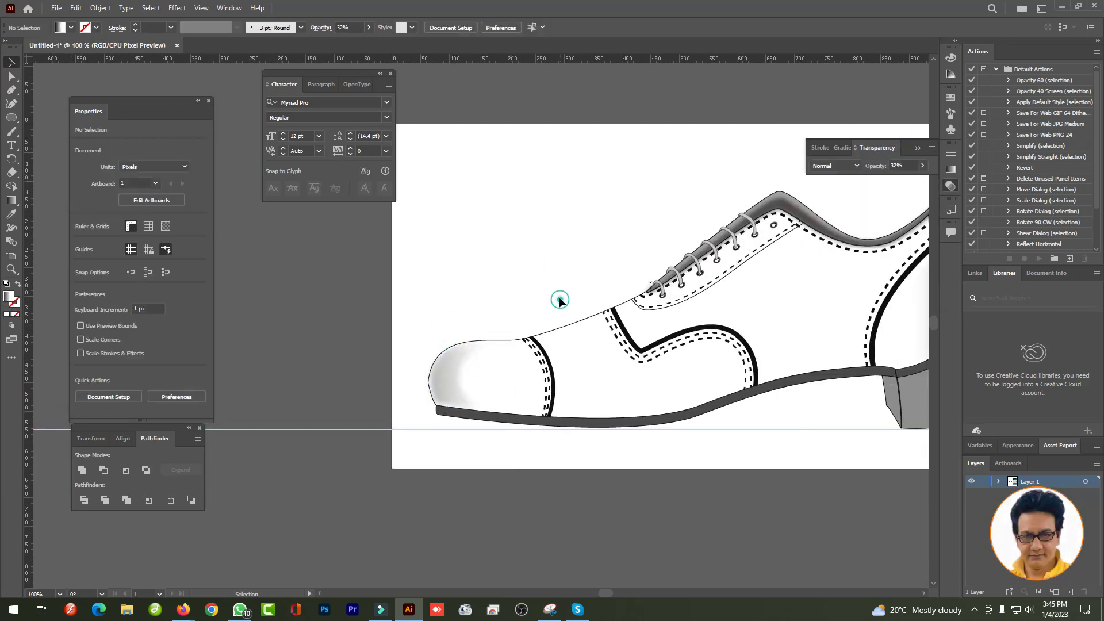
pyautogui.press('a')
pyautogui.click(483, 413)
pyautogui.moveTo(525, 425); pyautogui.dragTo(526, 426)
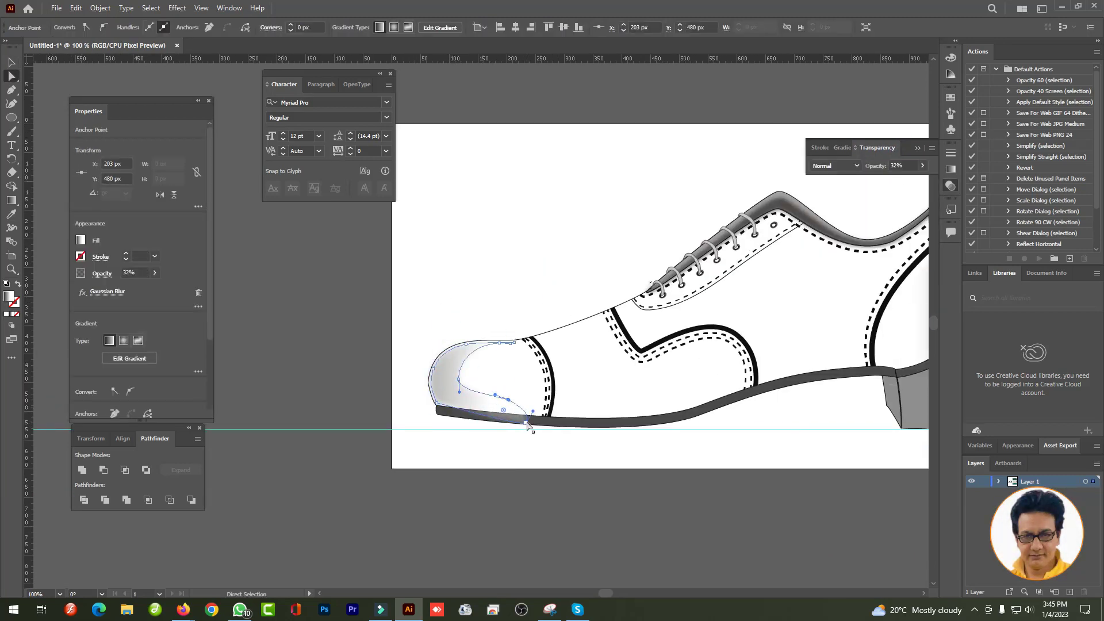
pyautogui.hotkey('ctrl', '+')
pyautogui.hotkey('ctrl', '+')
pyautogui.hotkey('ctrl', '+')
pyautogui.press('v')
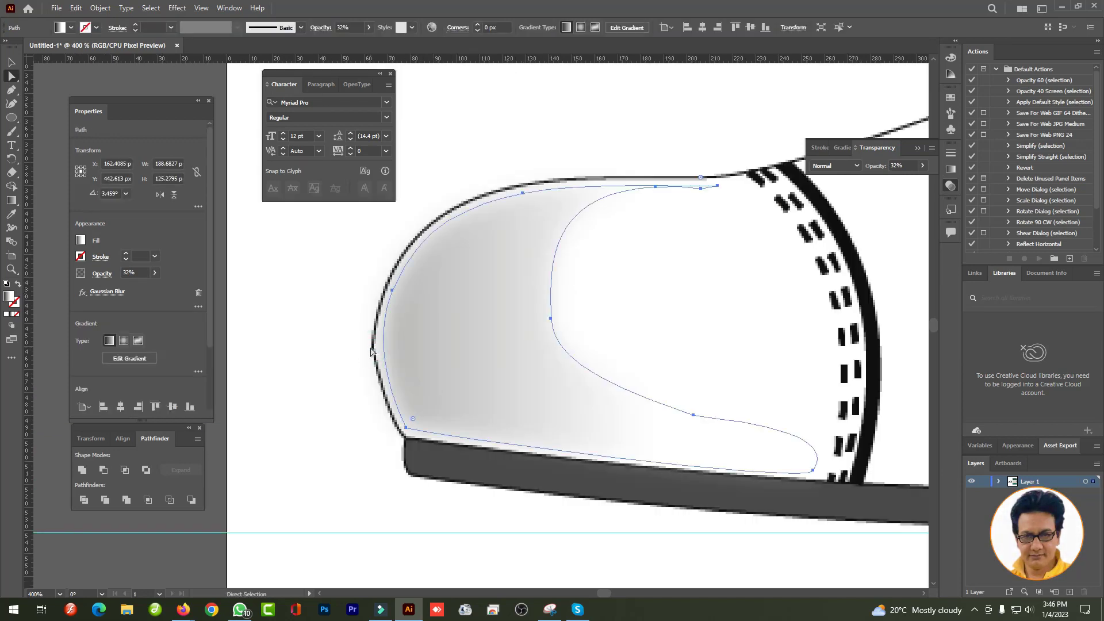
pyautogui.press('a')
# - Delete the toe outline's lower-left segment and redraw it curving down into the sole
pyautogui.click(375, 347)
pyautogui.press('Delete')
pyautogui.press('p')
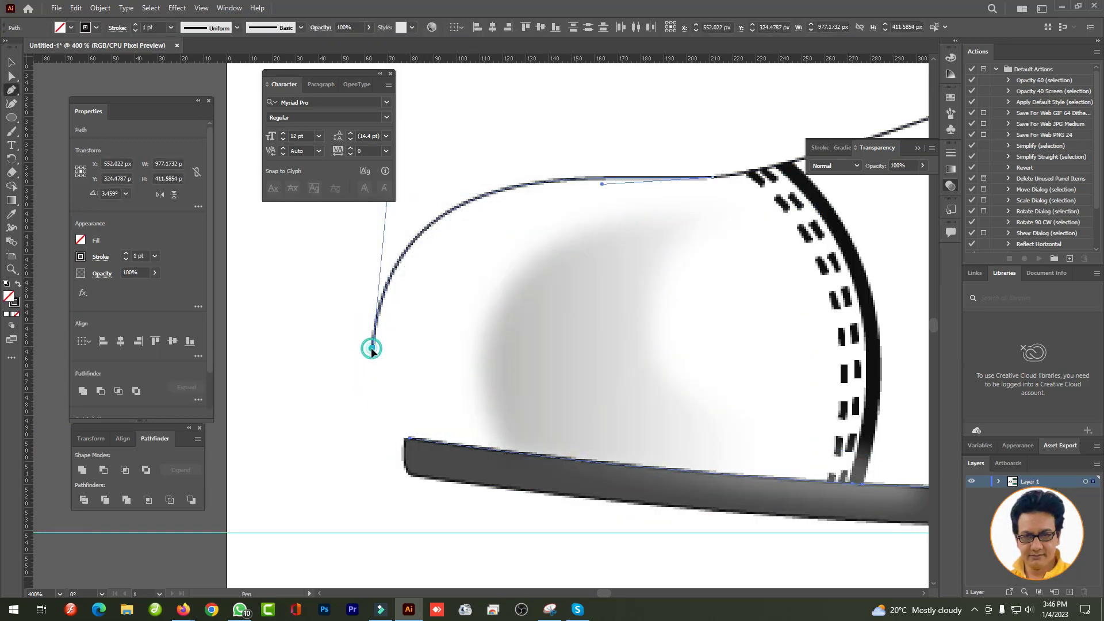
pyautogui.click(373, 348)
pyautogui.moveTo(406, 438); pyautogui.dragTo(432, 461)
pyautogui.click(406, 439)
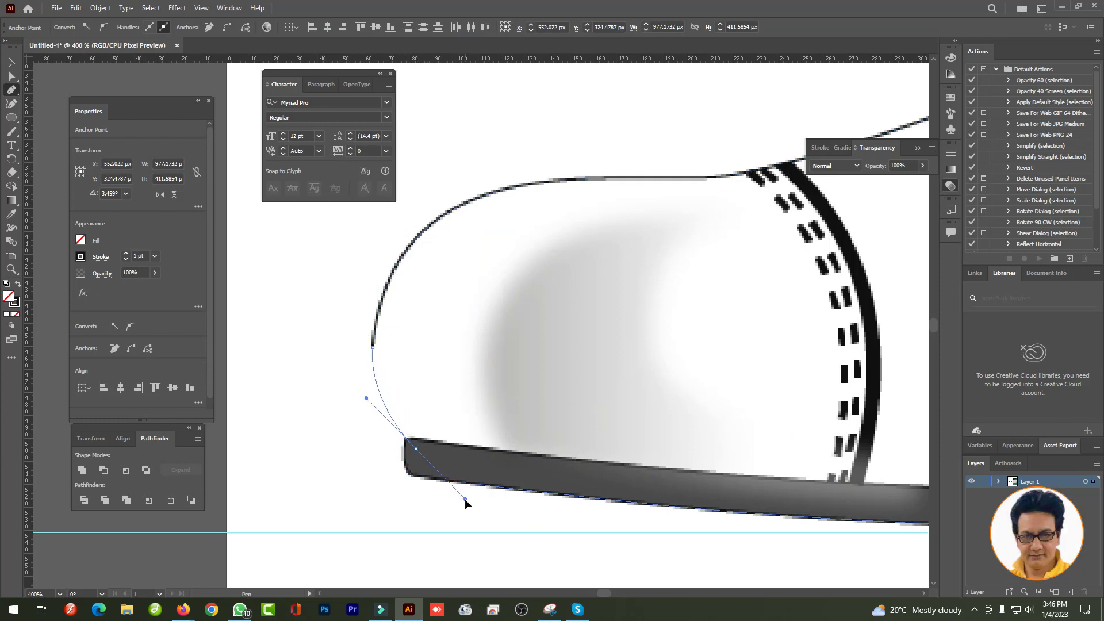
pyautogui.press('v')
# - Preview the finished shaded shoe with all panels hidden
pyautogui.click(496, 330)
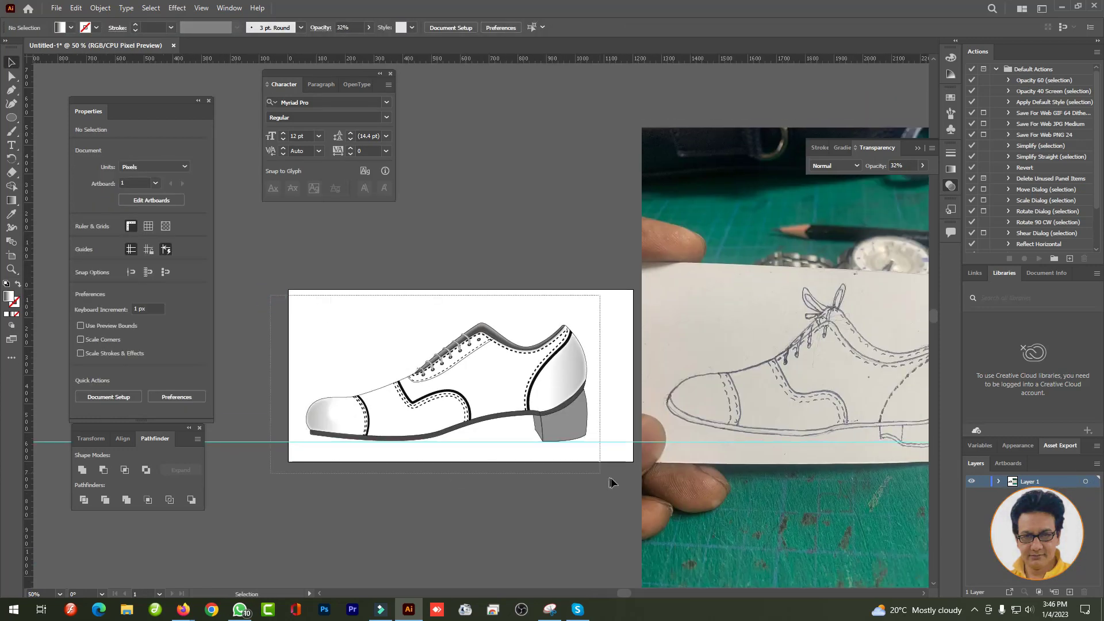
pyautogui.moveTo(611, 482); pyautogui.dragTo(267, 424)
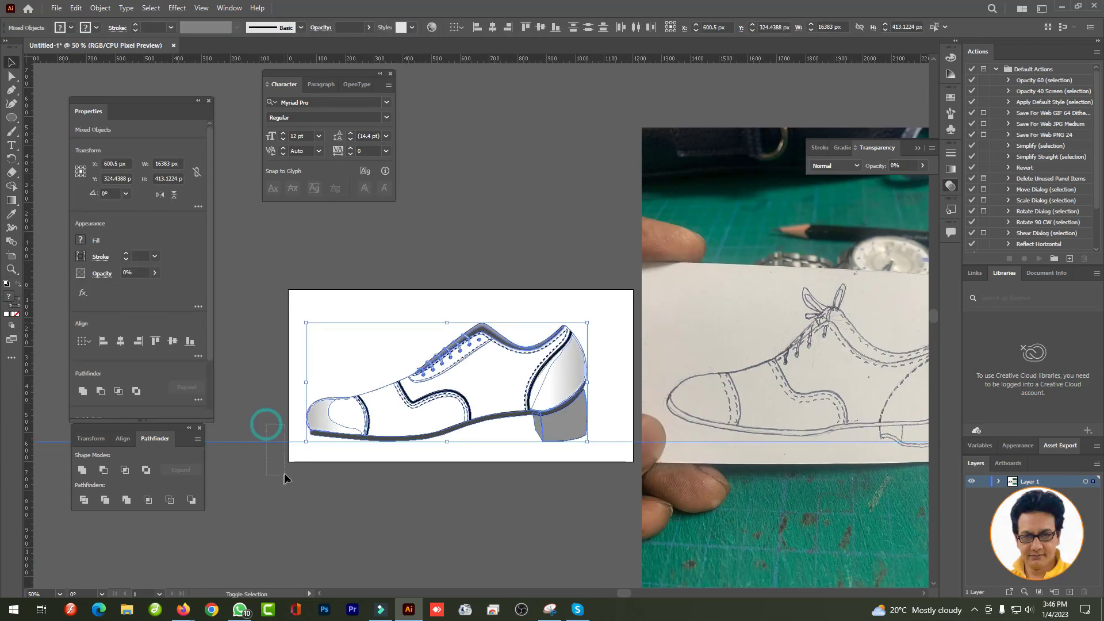
pyautogui.click(461, 261)
pyautogui.press('Tab')
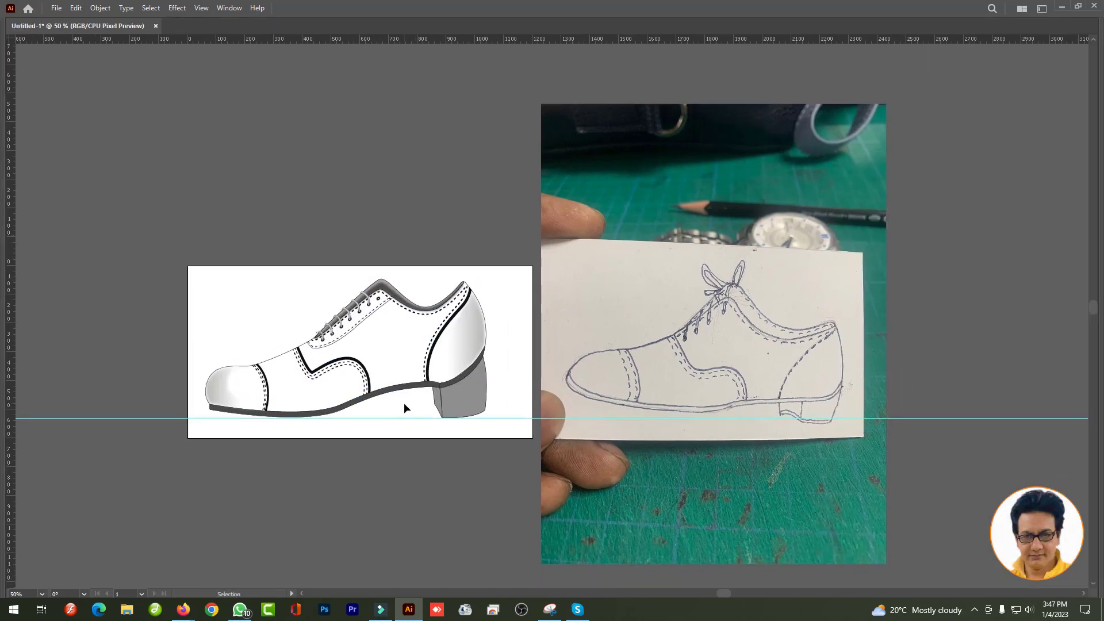
pyautogui.scroll(2, 403, 423)
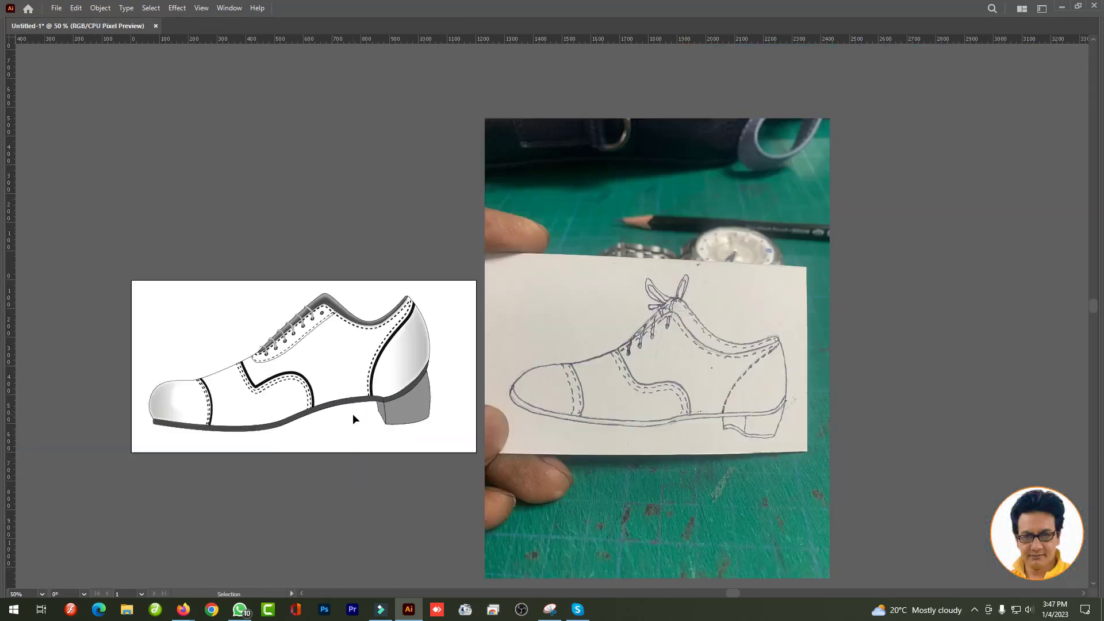
# - Give the heel block a diagonal grey-to-white gradient
pyautogui.press('v')
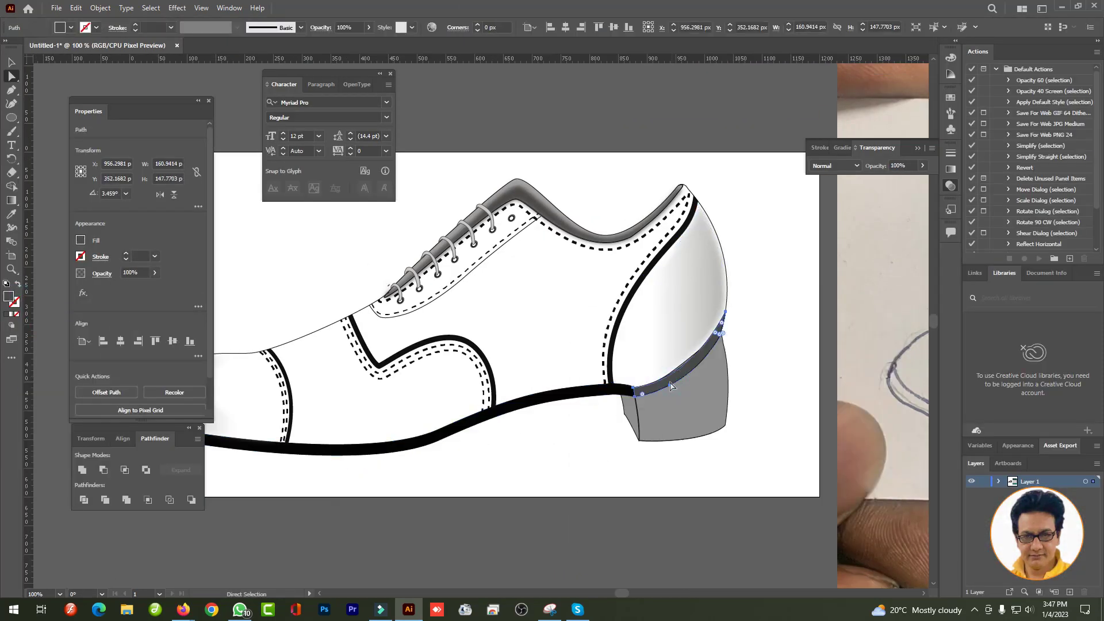
pyautogui.click(656, 429)
pyautogui.press('g')
pyautogui.click(657, 429)
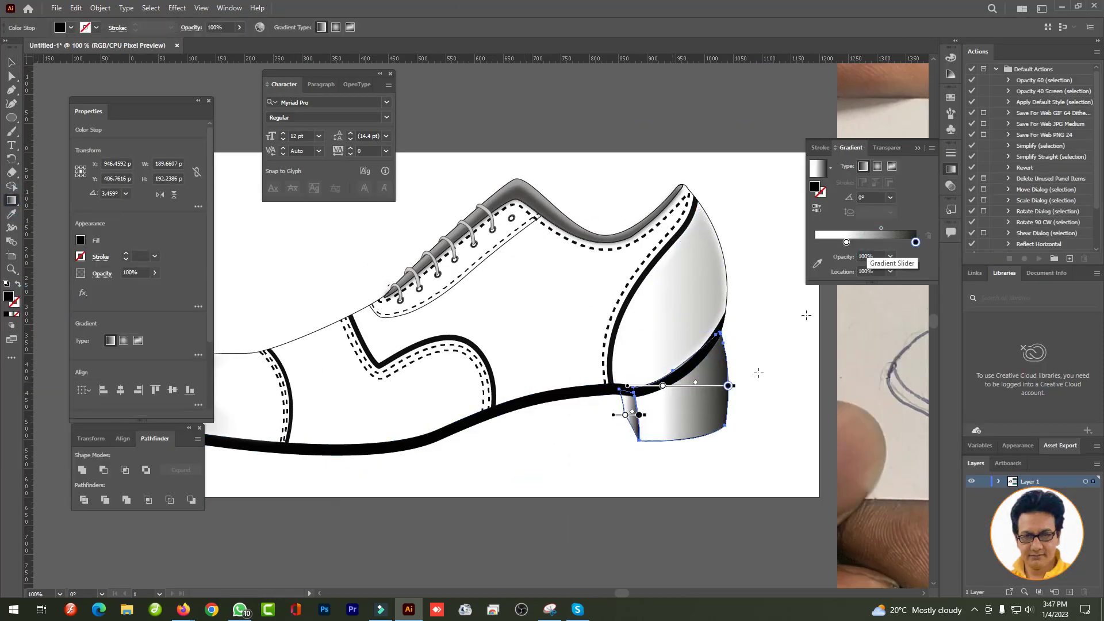
pyautogui.moveTo(661, 345); pyautogui.dragTo(689, 455)
pyautogui.moveTo(660, 320); pyautogui.dragTo(700, 455)
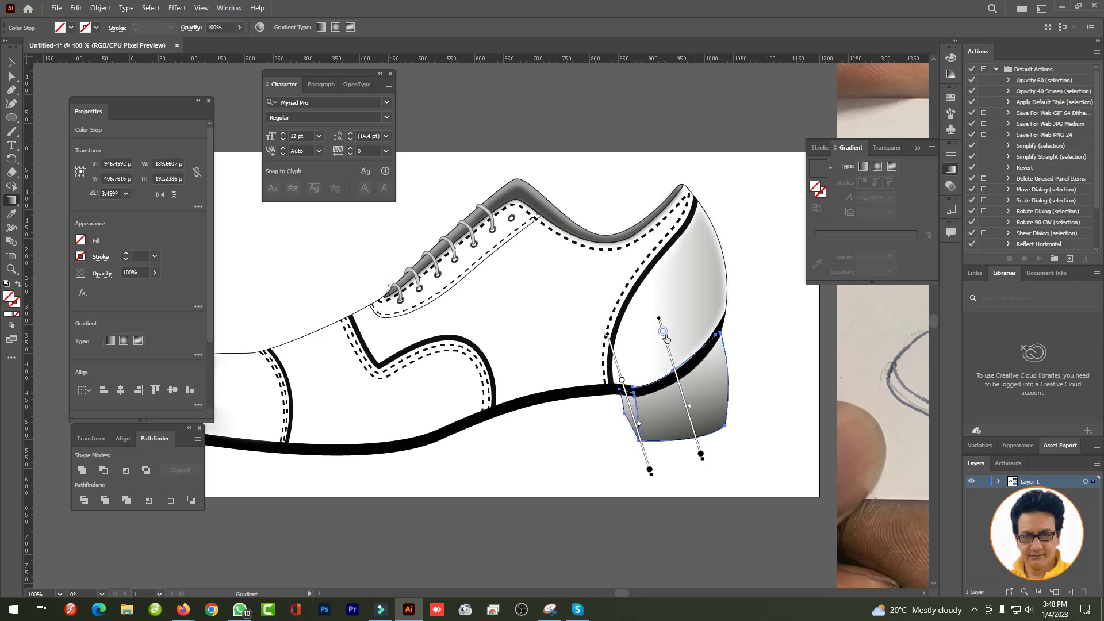
# - Deselect the heel and zoom in on the lacing's top eyelet
pyautogui.press('v')
pyautogui.click(756, 360)
pyautogui.scroll(-3, 565, 489)
pyautogui.scroll(1, 482, 386)
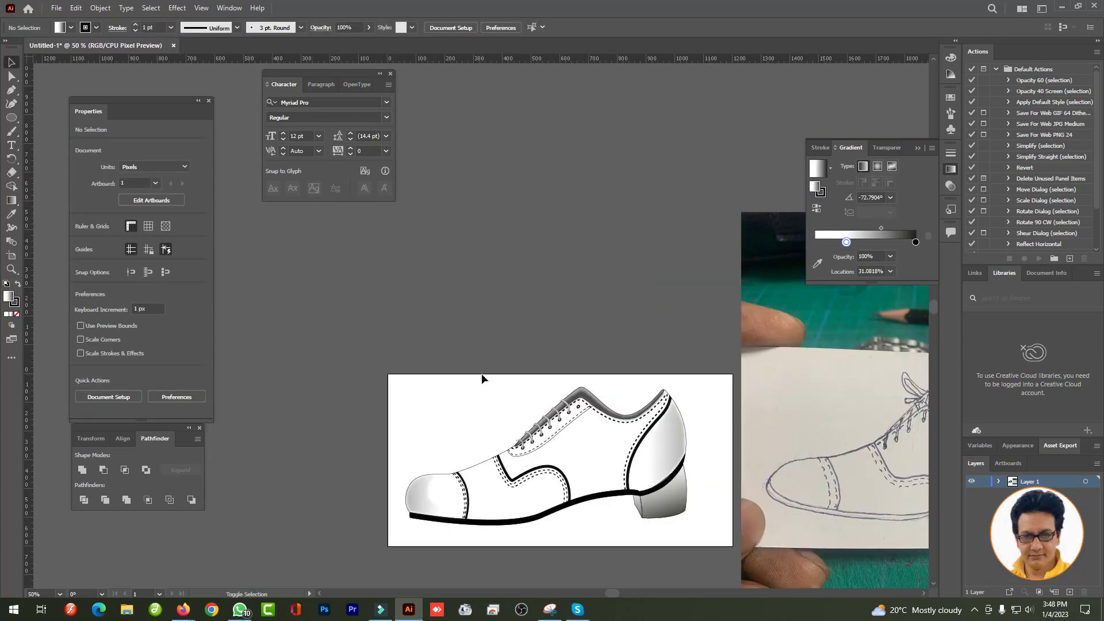
pyautogui.press('p')
pyautogui.scroll(2, 595, 423)
# - Draw the lace end curving up from the top eyelet past the collar
pyautogui.scroll(3, 573, 400)
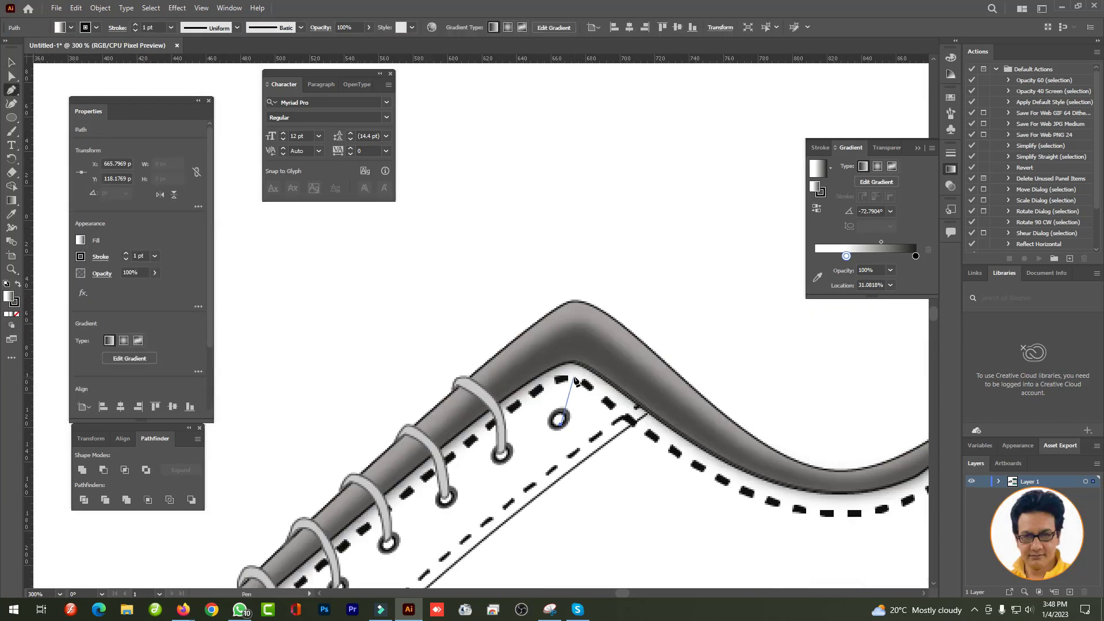
pyautogui.click(618, 267)
pyautogui.moveTo(637, 433); pyautogui.dragTo(645, 377)
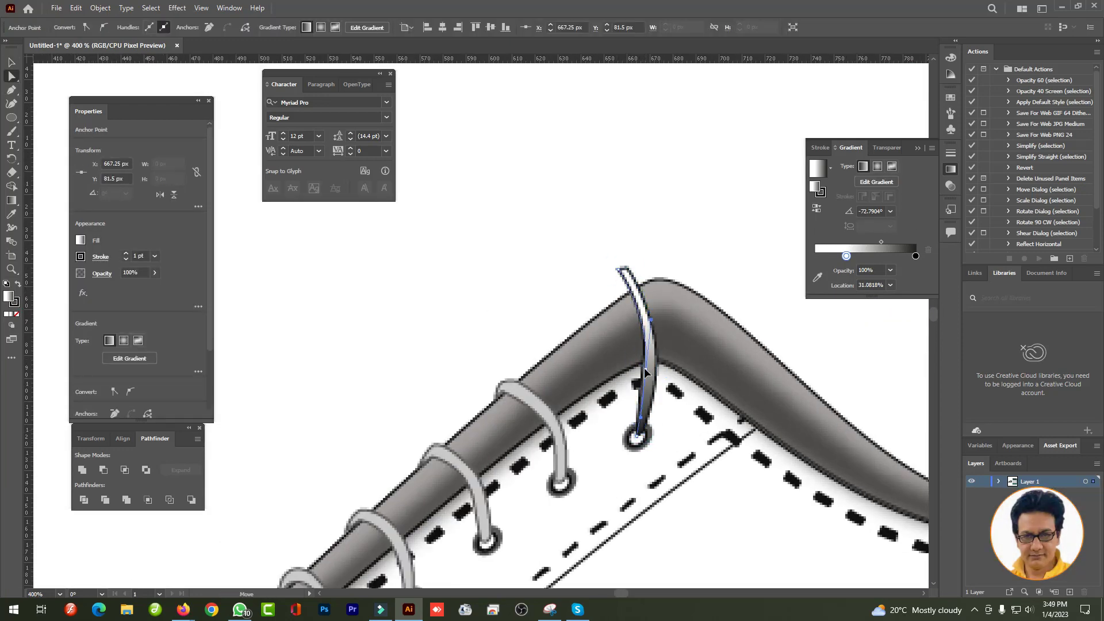
pyautogui.moveTo(644, 362); pyautogui.dragTo(647, 320)
# - Draw a thin closed bow loop out to the upper left of the lace top
pyautogui.press('p')
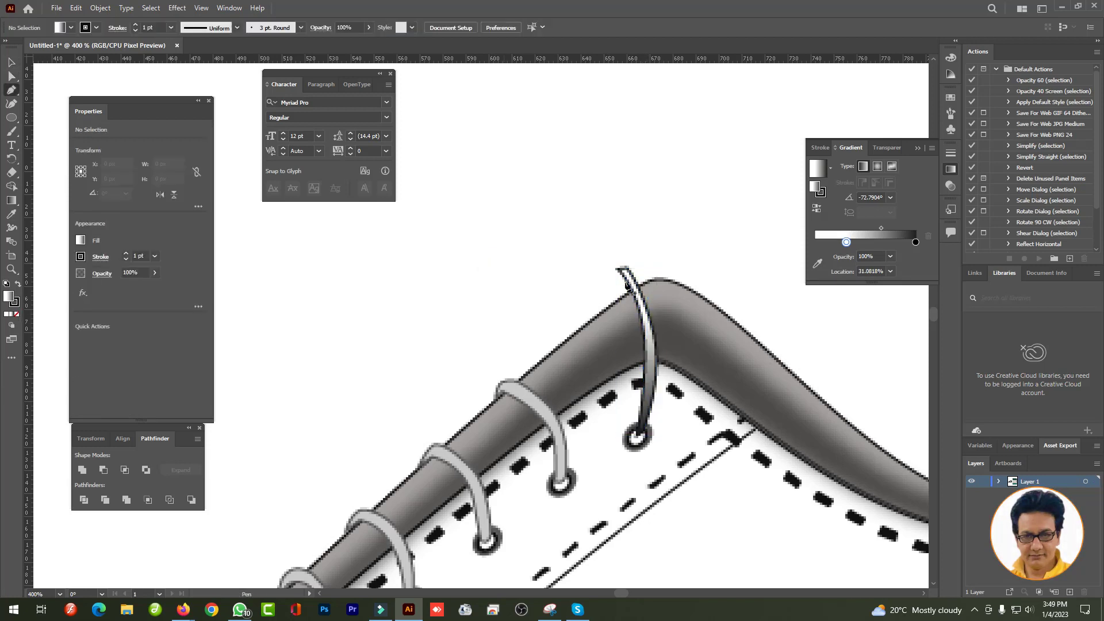
pyautogui.click(631, 270)
pyautogui.click(634, 233)
pyautogui.moveTo(561, 143); pyautogui.dragTo(592, 146)
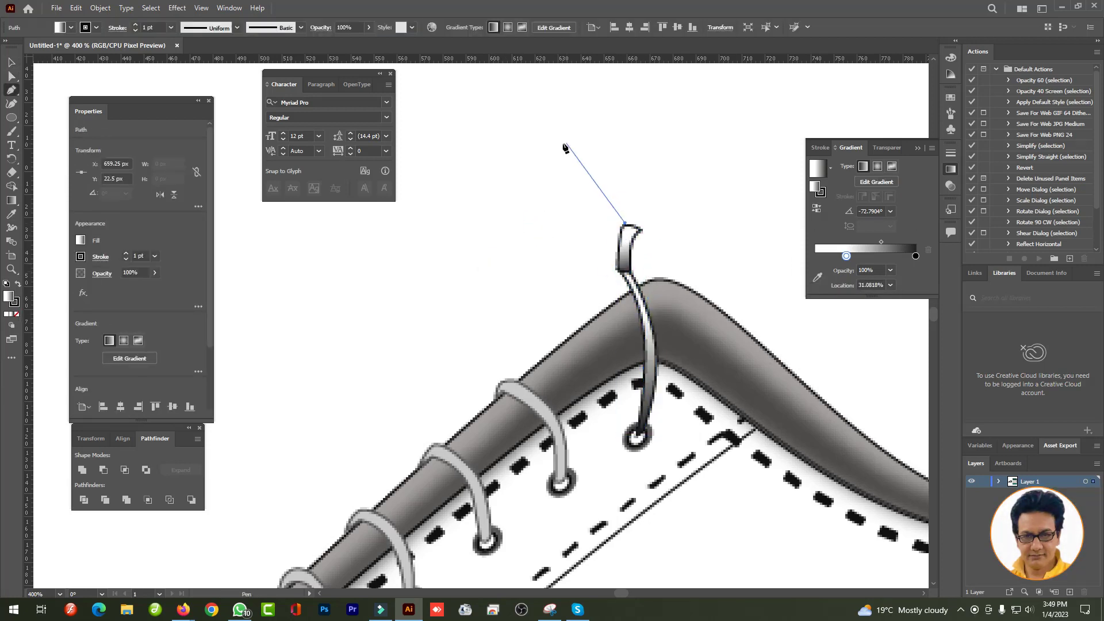
pyautogui.moveTo(509, 207); pyautogui.dragTo(534, 248)
pyautogui.click(615, 266)
pyautogui.moveTo(502, 180); pyautogui.dragTo(589, 184)
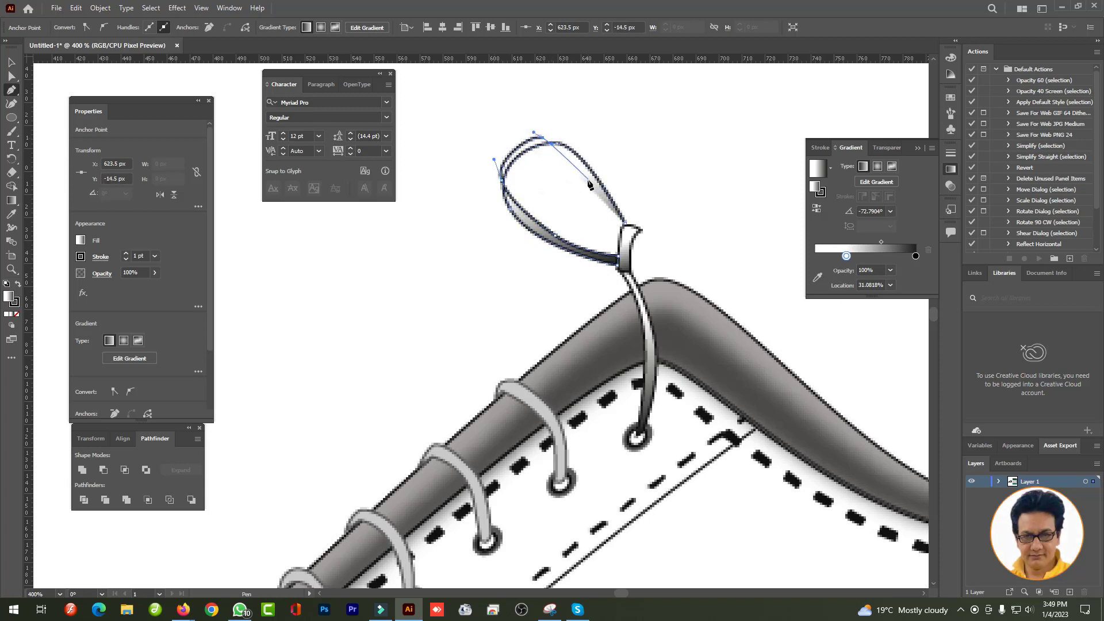
# - Alt-drag a mirrored copy of the loop to form the bow's right side
pyautogui.press('v')
pyautogui.moveTo(537, 260); pyautogui.dragTo(695, 252)
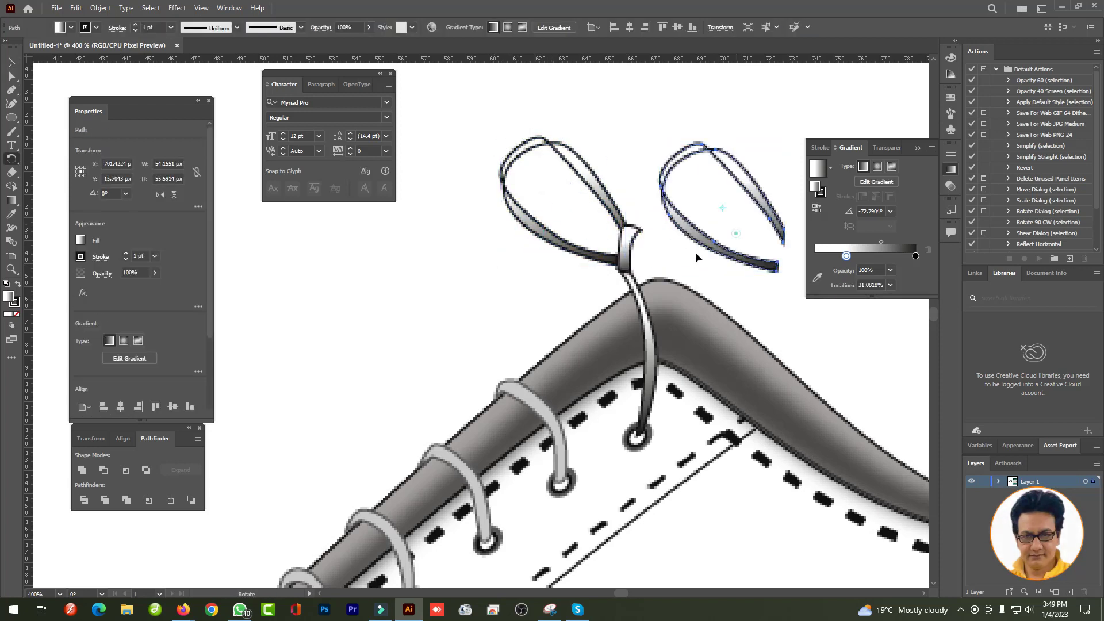
pyautogui.moveTo(705, 119)
pyautogui.mouseDown()
pyautogui.moveTo(715, 188)
pyautogui.moveTo(742, 235)
pyautogui.moveTo(690, 293)
pyautogui.mouseUp()
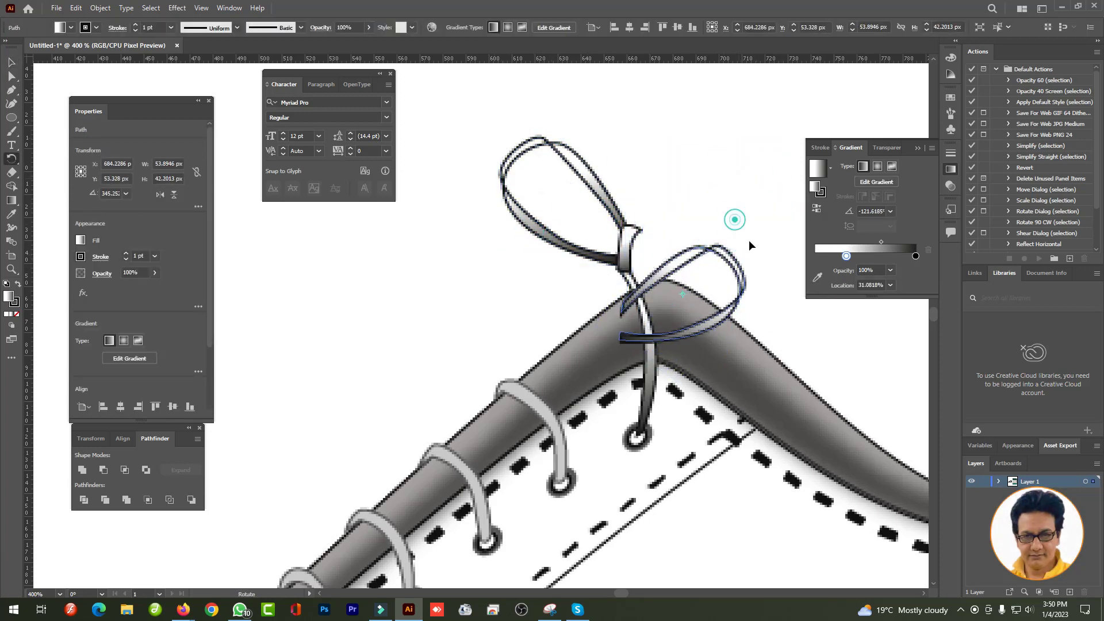
pyautogui.moveTo(749, 239)
pyautogui.mouseDown()
pyautogui.moveTo(696, 223)
pyautogui.moveTo(681, 242)
pyautogui.mouseUp()
# - Rotate the left loop diagonally outward and shrink the right loop slightly
pyautogui.hotkey('ctrl', '+')
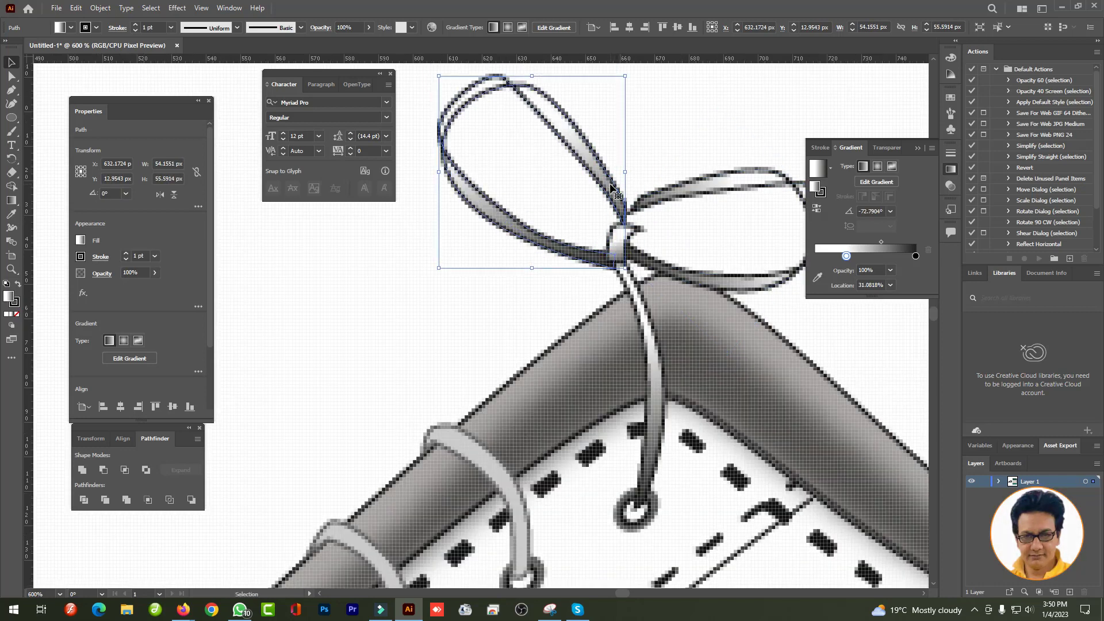
pyautogui.press('a')
pyautogui.moveTo(570, 170); pyautogui.dragTo(549, 223)
pyautogui.click(495, 82)
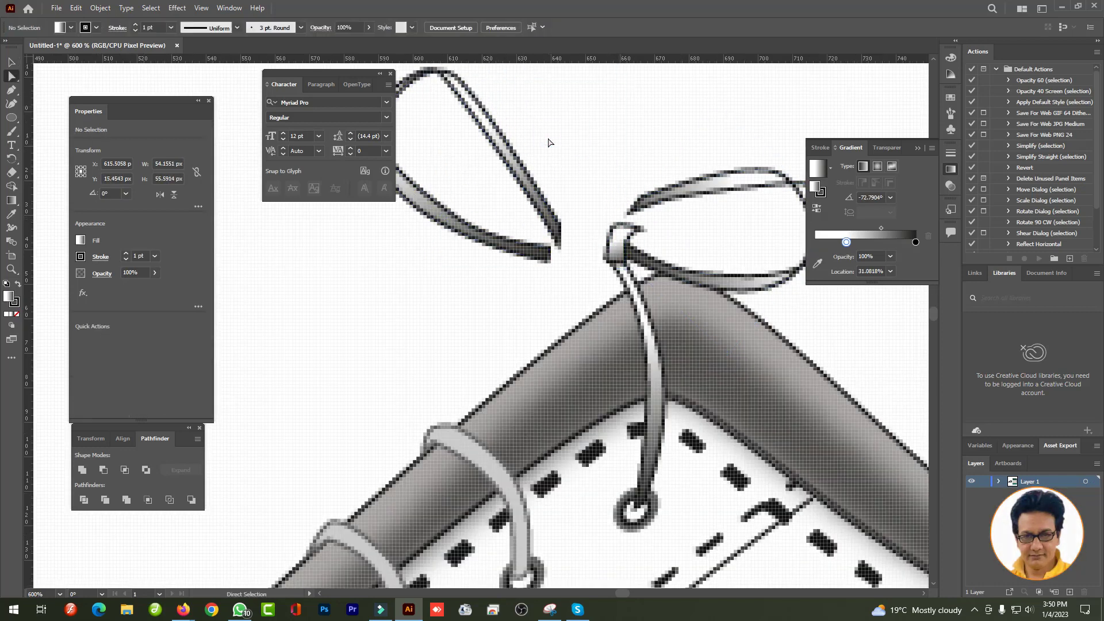
pyautogui.press('r')
pyautogui.moveTo(575, 97); pyautogui.dragTo(587, 152)
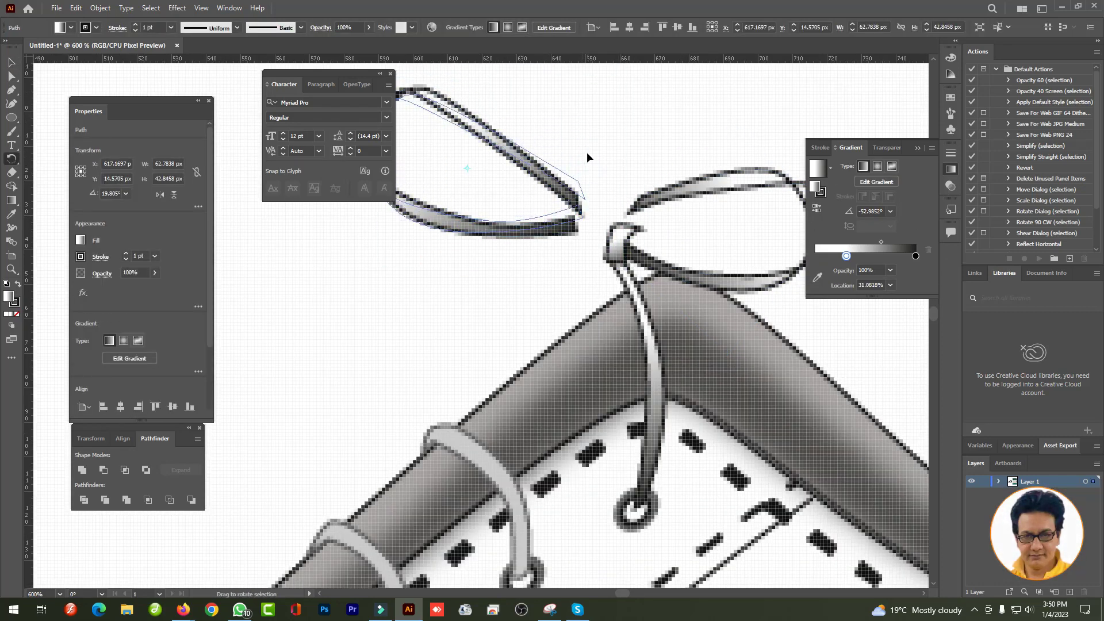
pyautogui.press('v')
pyautogui.moveTo(535, 177)
pyautogui.mouseDown()
pyautogui.moveTo(687, 189)
pyautogui.moveTo(686, 226)
pyautogui.moveTo(661, 256)
pyautogui.mouseUp()
pyautogui.press('r')
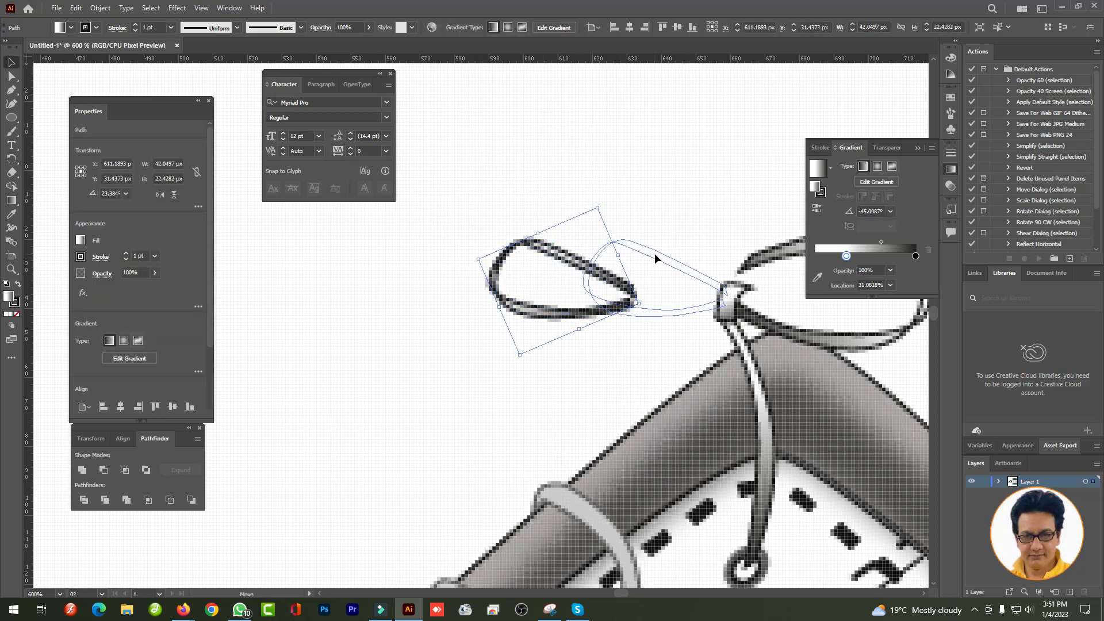
pyautogui.hotkey('ctrl', '-')
pyautogui.hotkey('ctrl', '-')
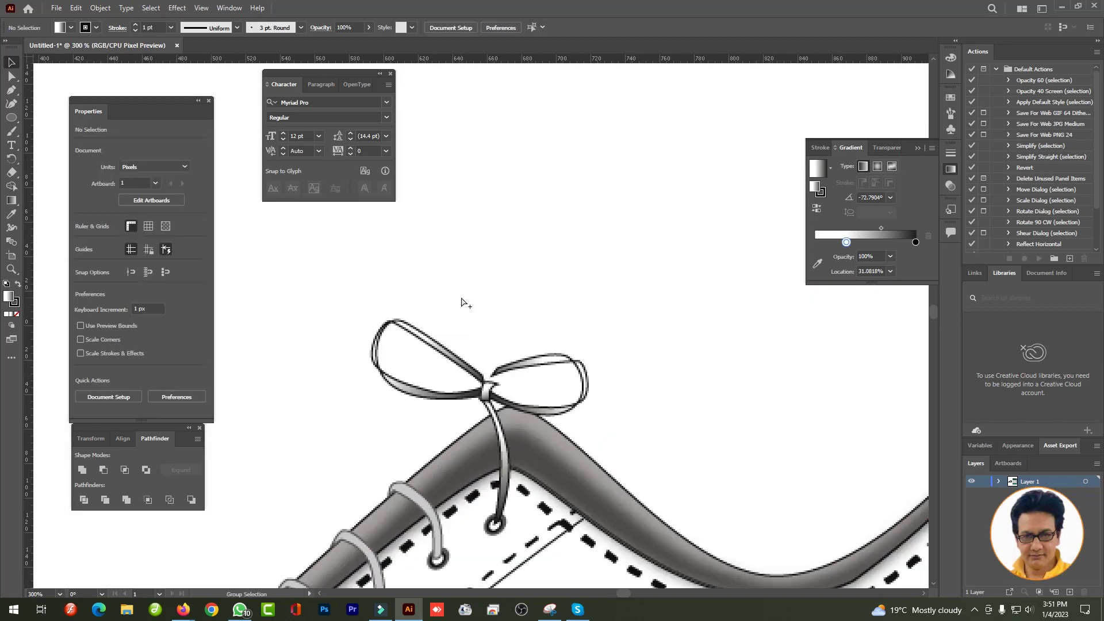
pyautogui.moveTo(494, 338)
pyautogui.mouseDown()
pyautogui.moveTo(475, 416)
pyautogui.moveTo(466, 392)
pyautogui.mouseUp()
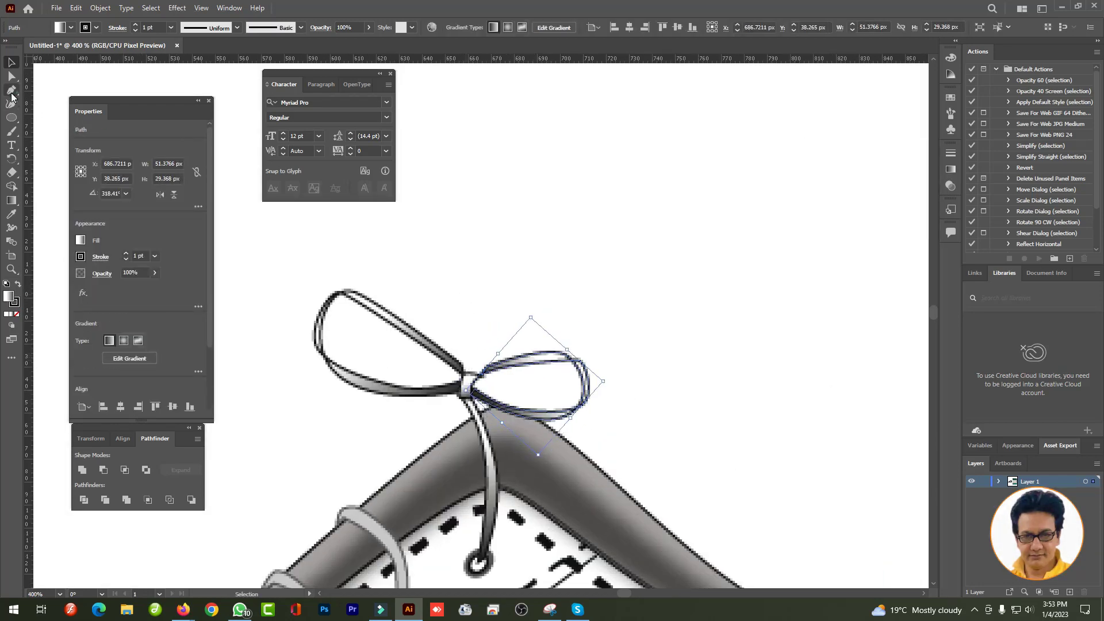
# - Draw the first hanging lace tail from the knot with the Pen tool
pyautogui.click(11, 89)
pyautogui.click(552, 328)
pyautogui.click(554, 301)
pyautogui.click(609, 221)
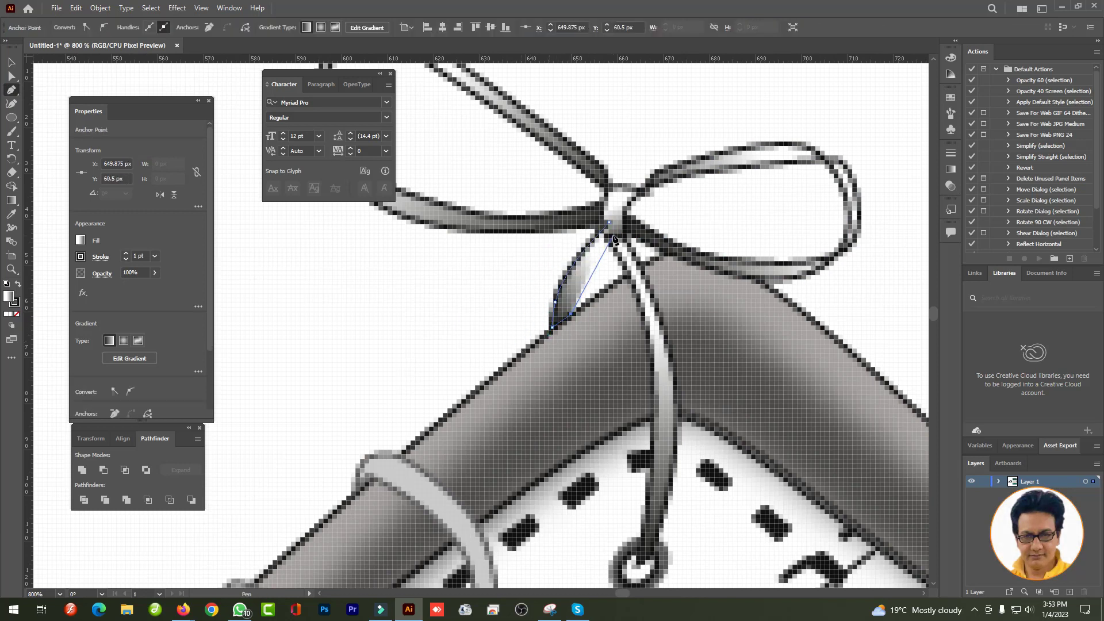
pyautogui.press('p')
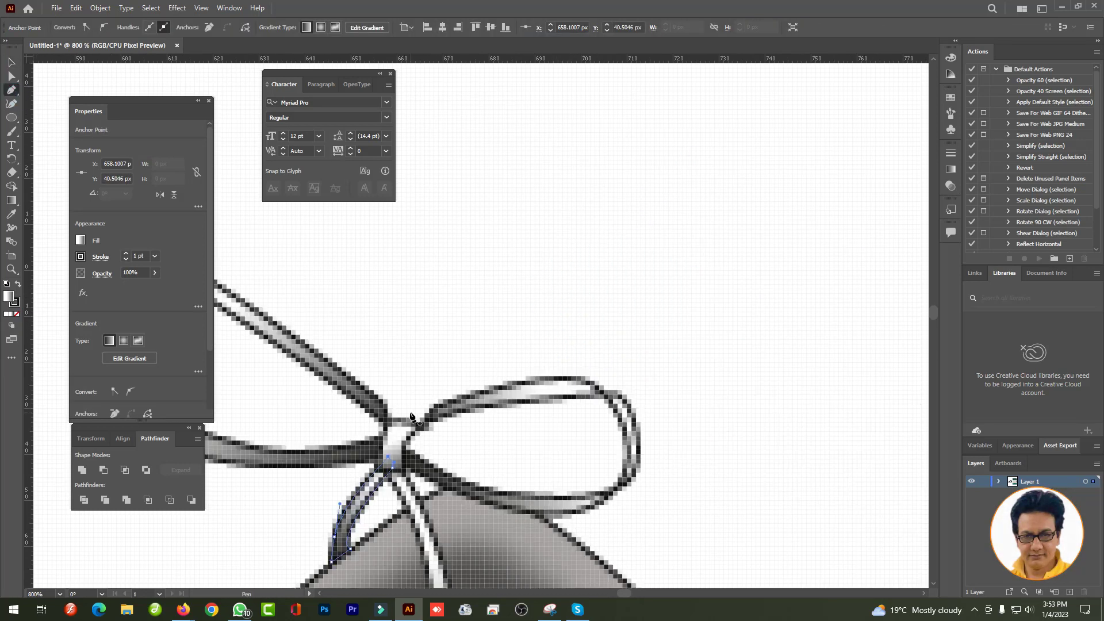
pyautogui.moveTo(393, 333); pyautogui.dragTo(391, 320)
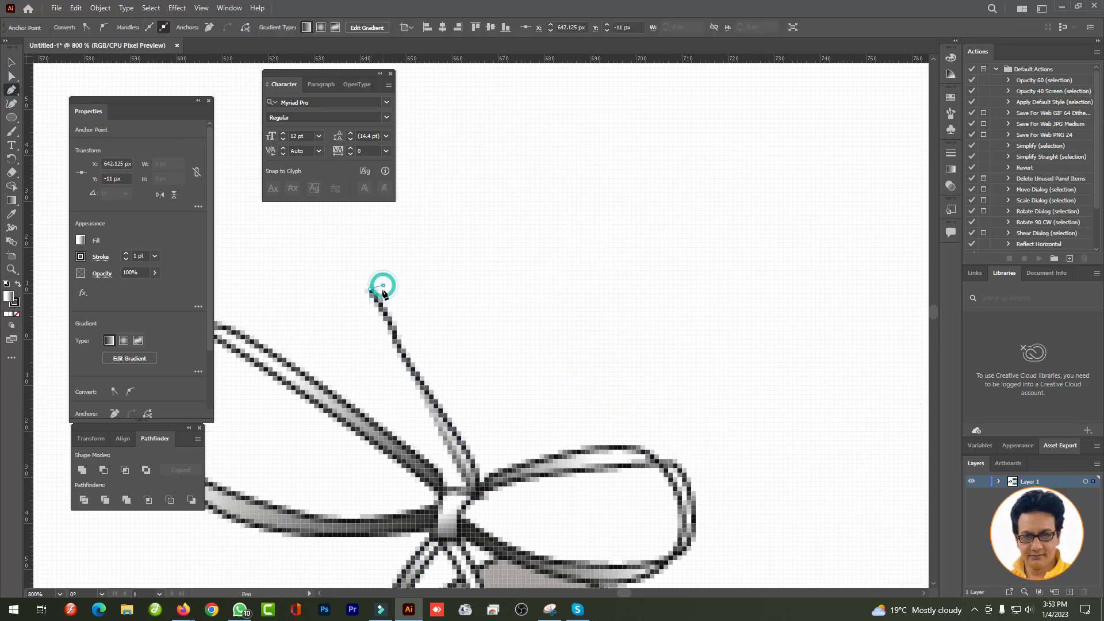
pyautogui.click(483, 447)
pyautogui.moveTo(491, 497); pyautogui.dragTo(486, 510)
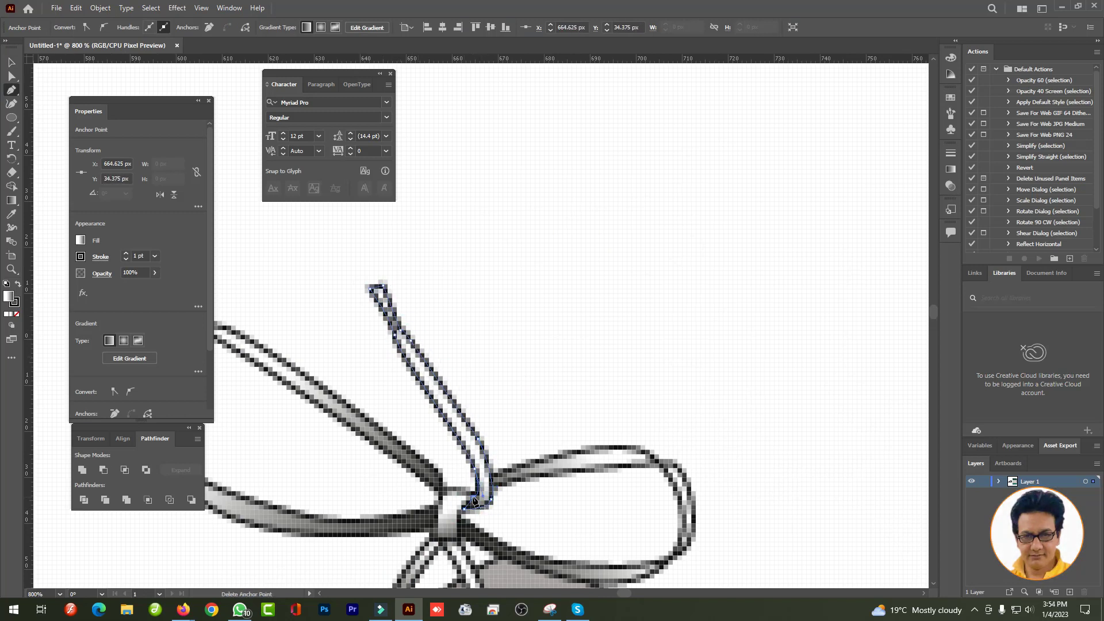
# - Draw a second lace tail across the left loop, closing it at the knot
pyautogui.click(440, 499)
pyautogui.hscroll(-5, 589, 445)
pyautogui.hscroll(-5, 576, 427)
pyautogui.scroll(-1, 576, 427)
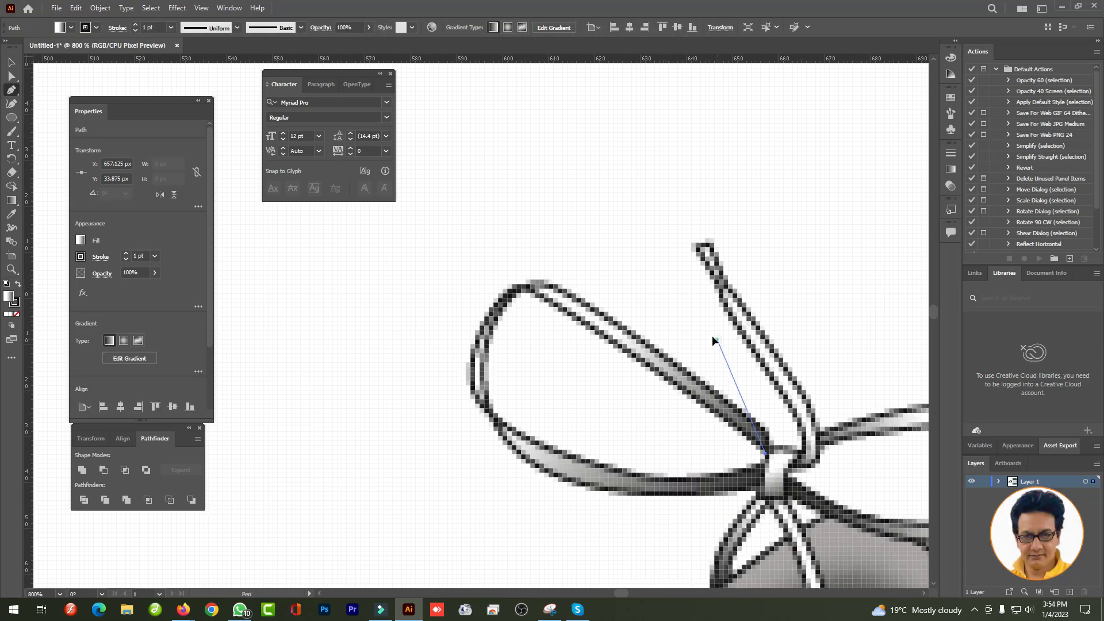
pyautogui.moveTo(610, 352); pyautogui.dragTo(598, 367)
pyautogui.click(602, 372)
pyautogui.click(575, 397)
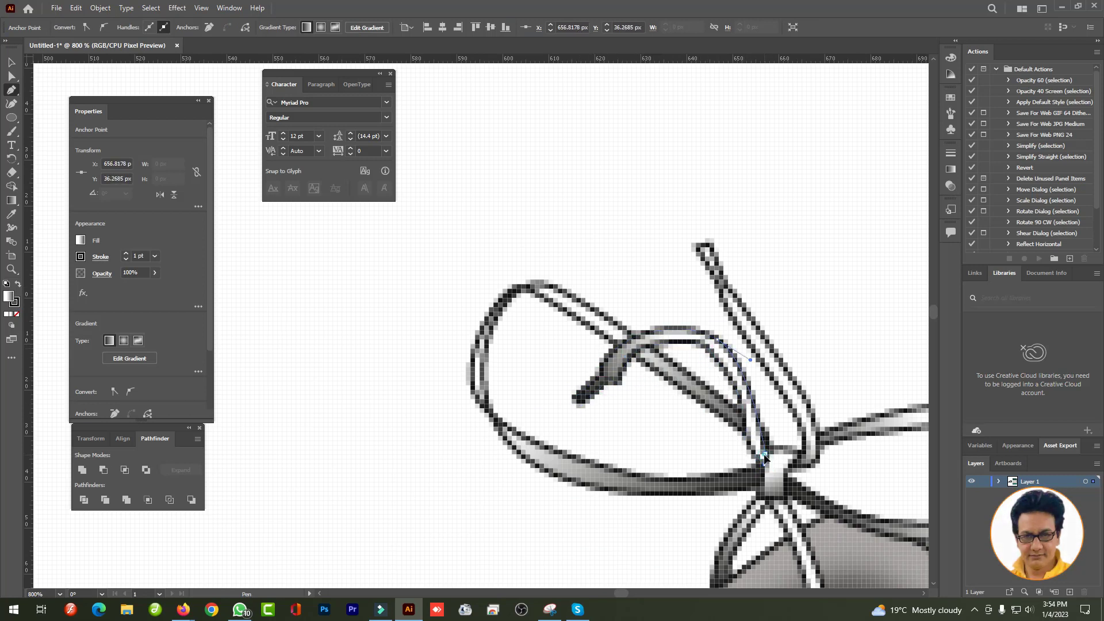
pyautogui.keyDown('ctrl'); pyautogui.click(607, 274); pyautogui.keyUp('ctrl')
pyautogui.scroll(-5, 607, 274)
pyautogui.scroll(6, 573, 295)
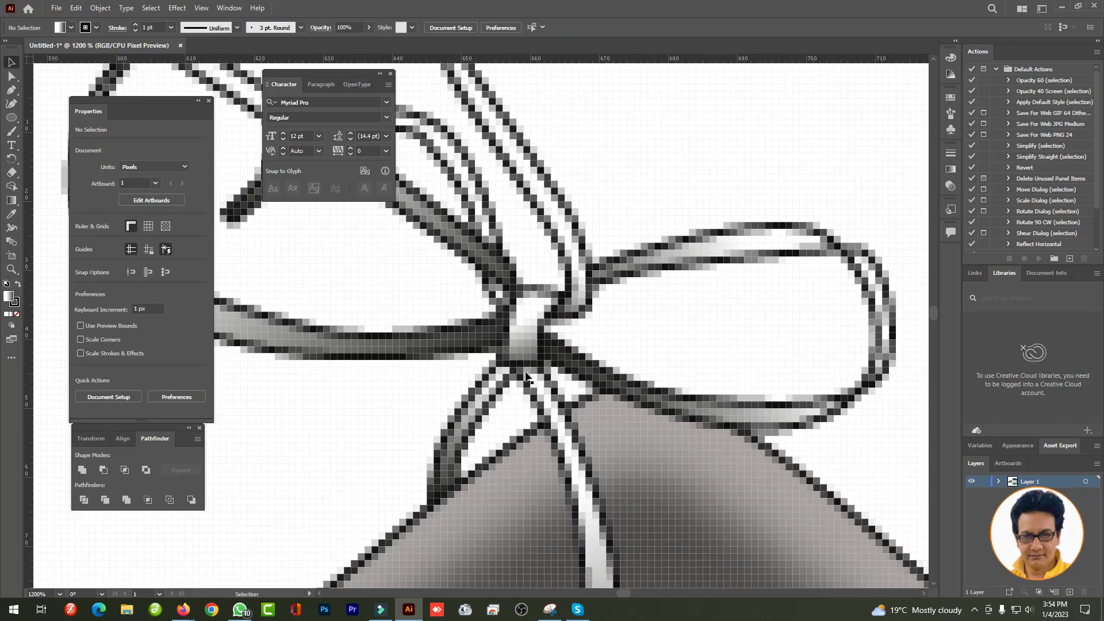
# - Add a small four-point knot piece at the bow centre and gather the bow pieces onto it
pyautogui.click(573, 295)
pyautogui.click(578, 326)
pyautogui.click(573, 342)
pyautogui.click(552, 352)
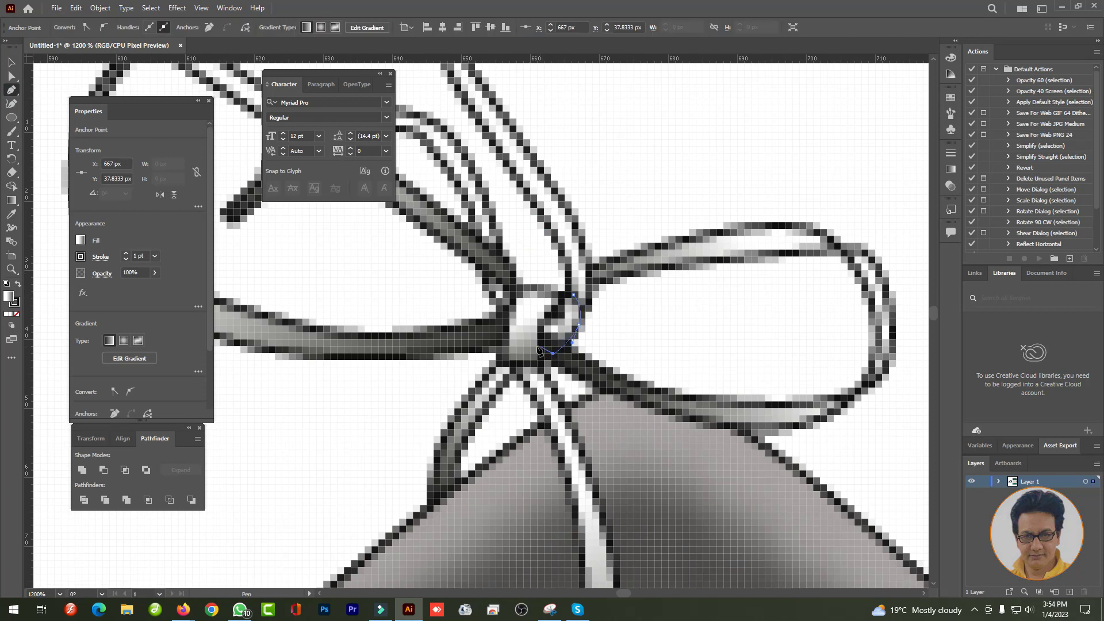
pyautogui.keyDown('ctrl'); pyautogui.click(618, 199); pyautogui.keyUp('ctrl')
pyautogui.scroll(-5, 619, 199)
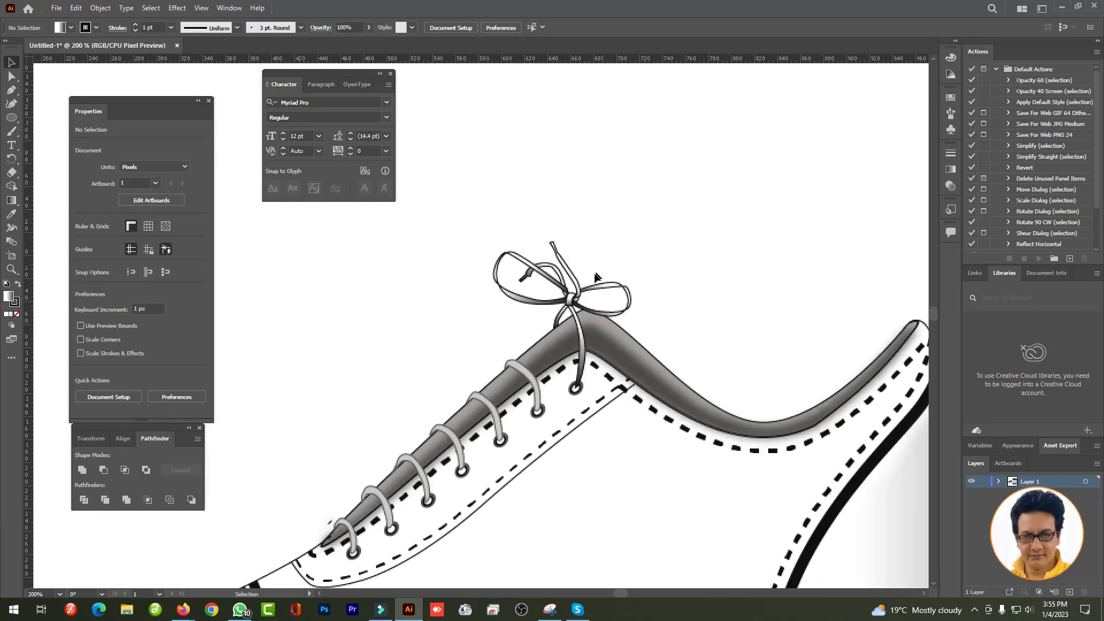
pyautogui.moveTo(596, 276); pyautogui.dragTo(643, 288)
pyautogui.moveTo(593, 224); pyautogui.dragTo(566, 270)
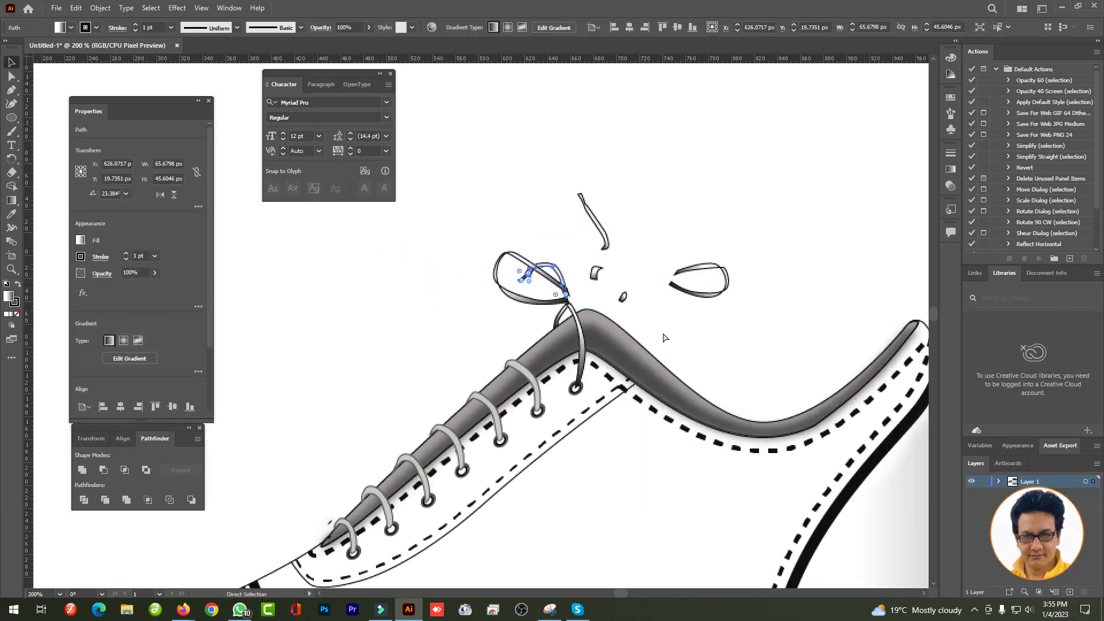
pyautogui.moveTo(698, 280); pyautogui.dragTo(604, 296)
# - Save the shoe as an Adobe Illustrator (.AI) file, entering a file name, inside a new Desktop folder
pyautogui.click(640, 240)
pyautogui.hotkey('ctrl', 's')
pyautogui.write('shiraj')
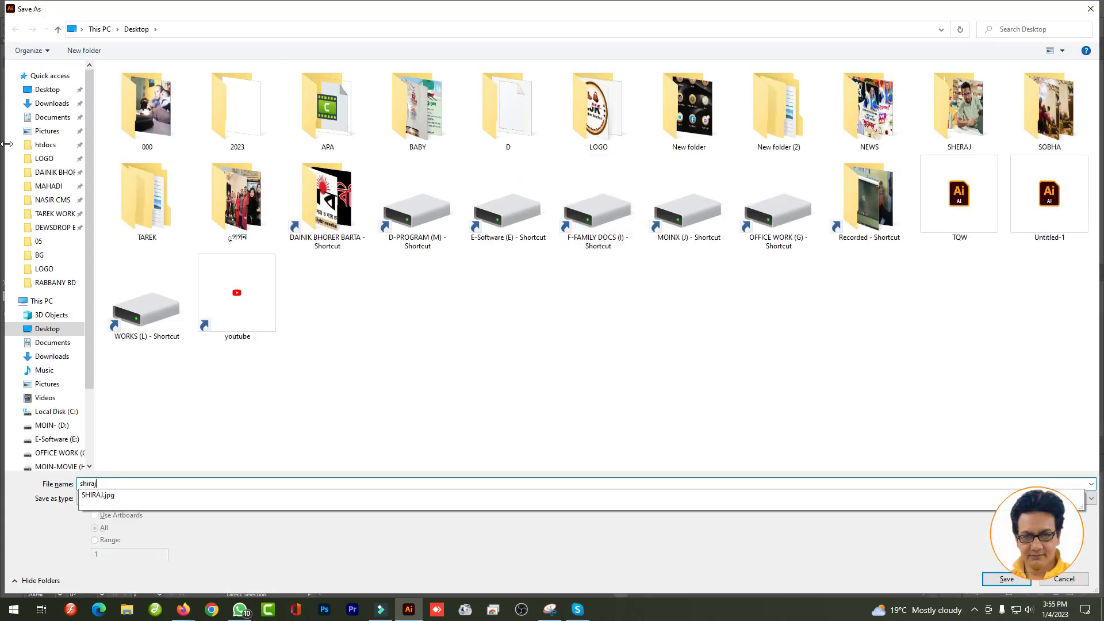
pyautogui.click(84, 50)
pyautogui.write('SHIRAJ')
pyautogui.press('Return')
pyautogui.press('Return')
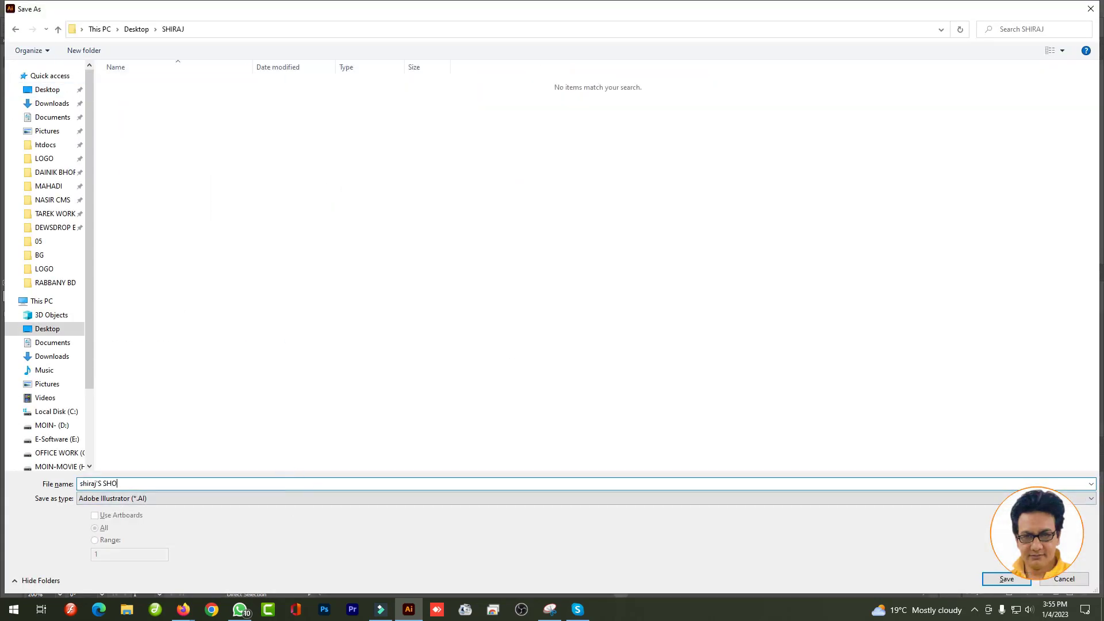
pyautogui.press('Return')
pyautogui.press('Return')
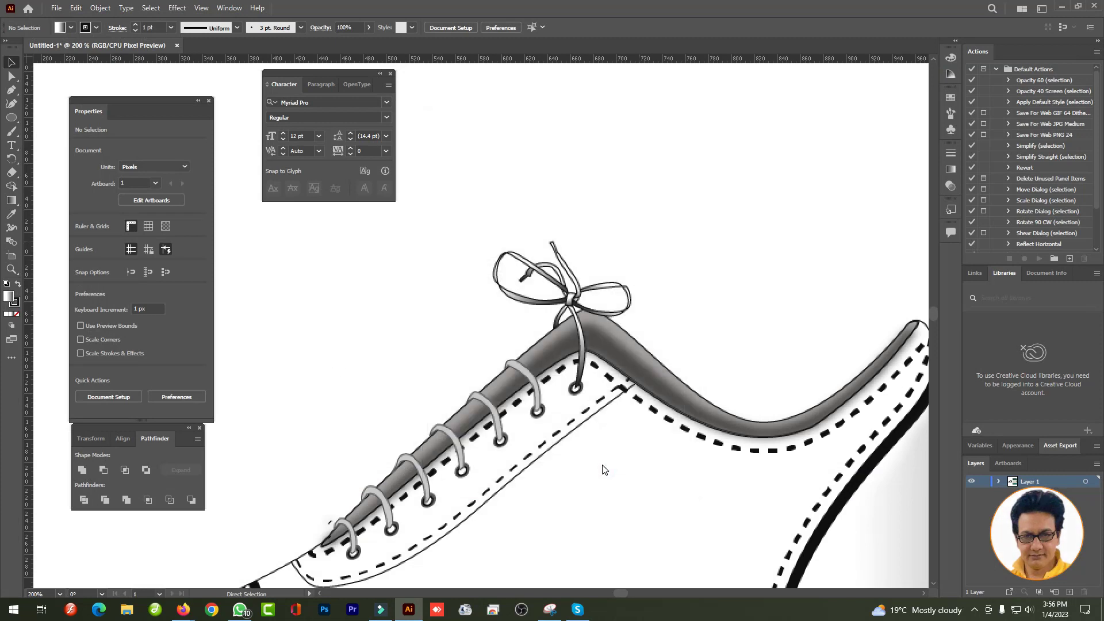